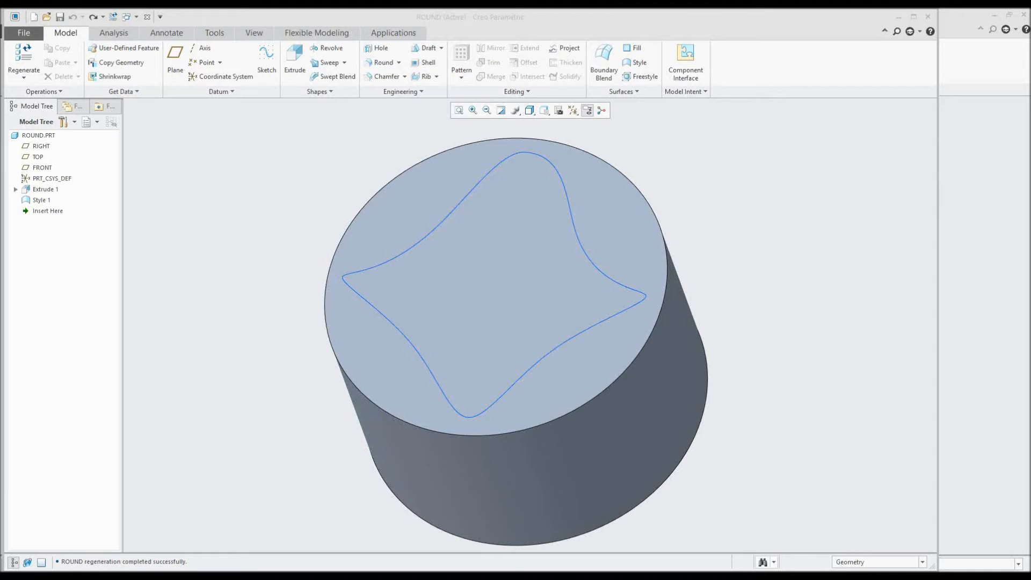
Switch to the STEERING_WHEEL part and open its FREESTYLE1 feature for redefinition.
{"action": "left_click", "coordinate": [137, 17]}
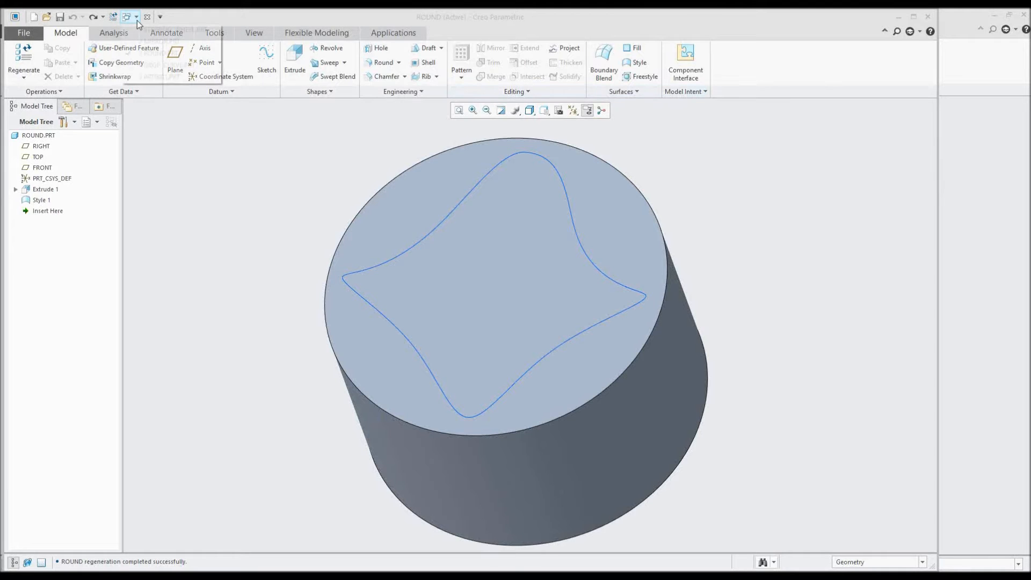
{"action": "left_click", "coordinate": [142, 32]}
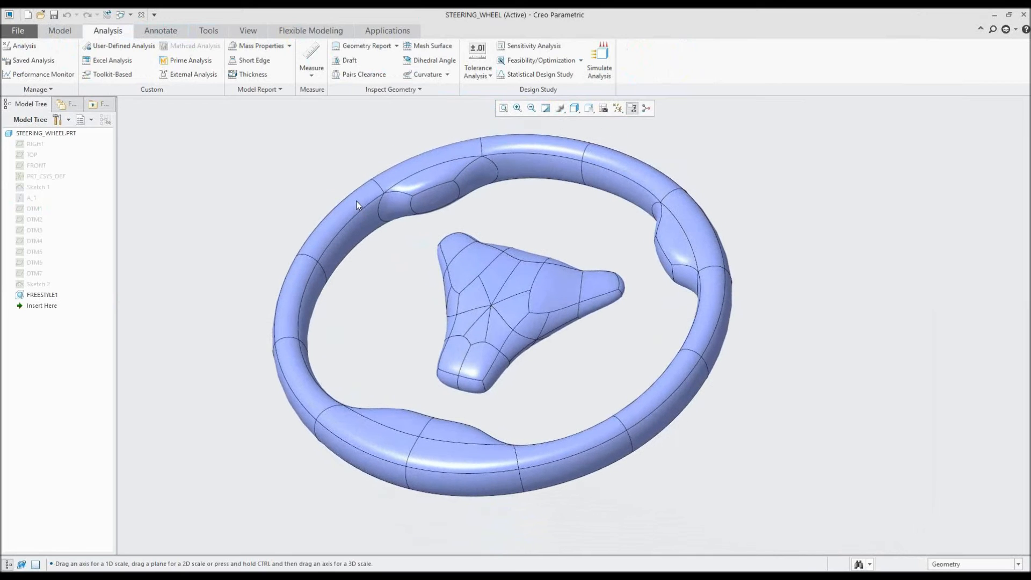
{"action": "left_click", "coordinate": [46, 296]}
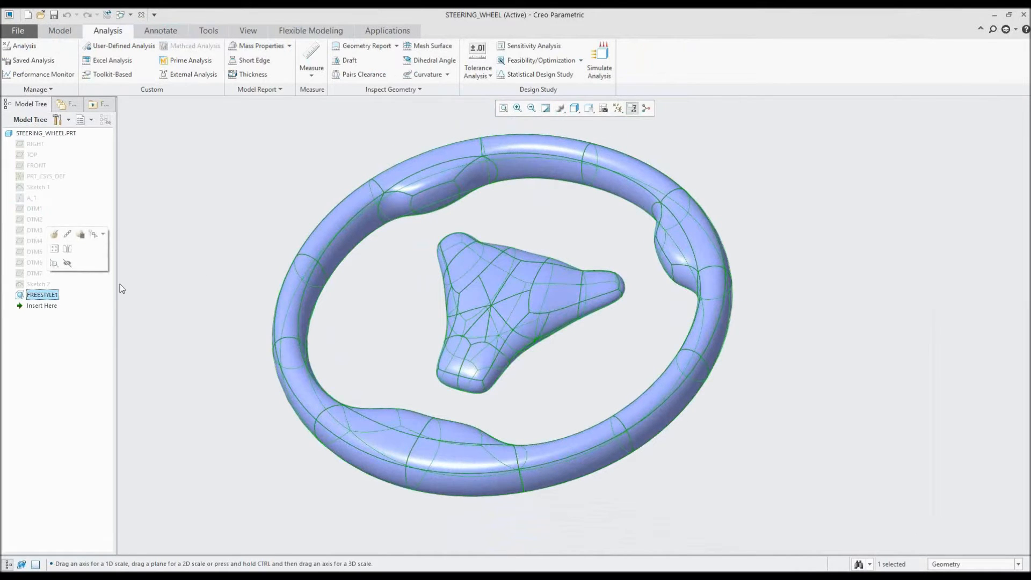
{"action": "right_click", "coordinate": [47, 296]}
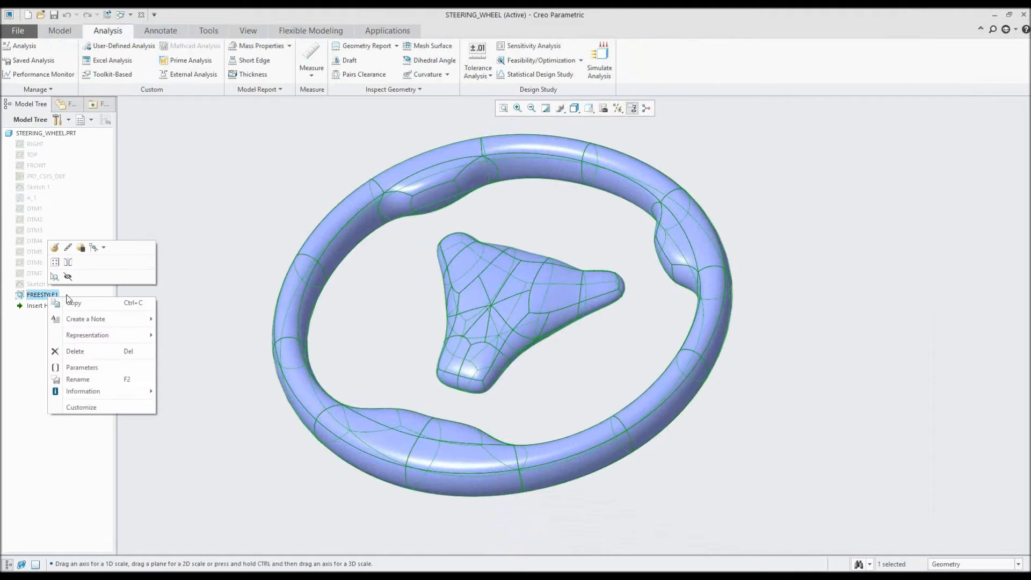
{"action": "left_click", "coordinate": [54, 247]}
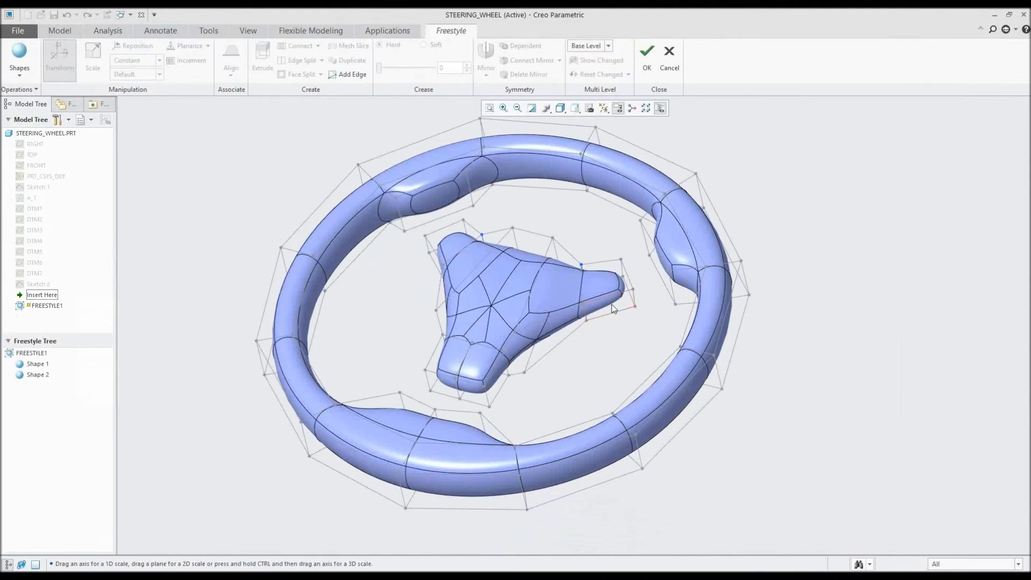
Select Shape 1 and Shape 2 in turn to see which geometry each covers, and clear the selection.
{"action": "scroll", "coordinate": [593, 269], "scroll_direction": "up", "scroll_amount": 2}
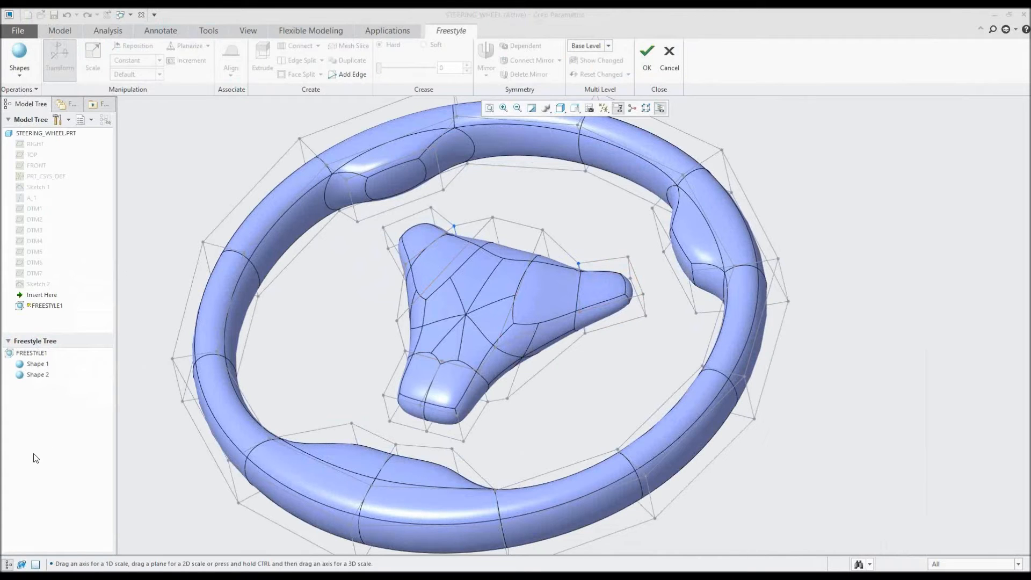
{"action": "left_click", "coordinate": [45, 374]}
{"action": "left_click", "coordinate": [44, 365]}
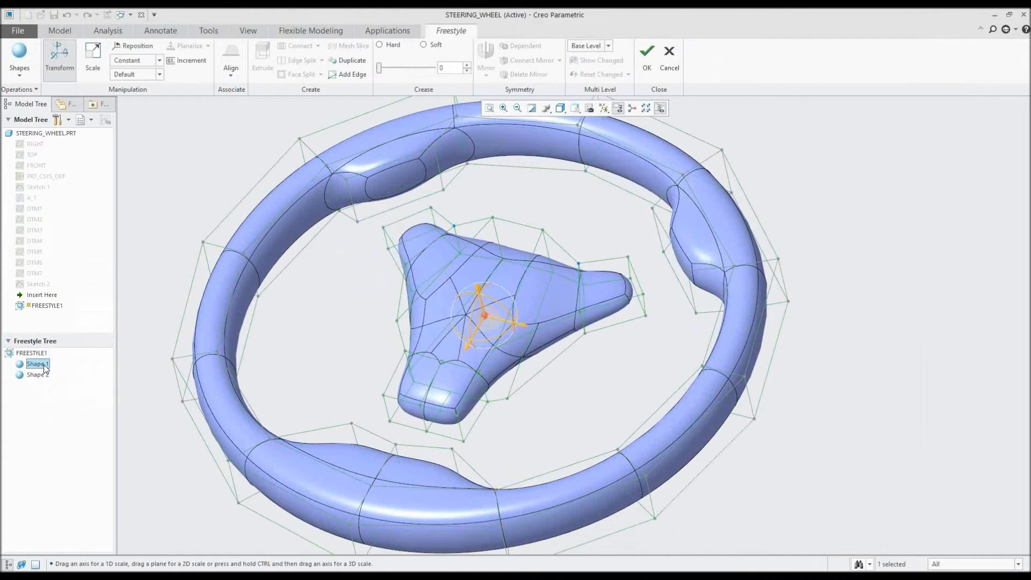
{"action": "left_click", "coordinate": [43, 374]}
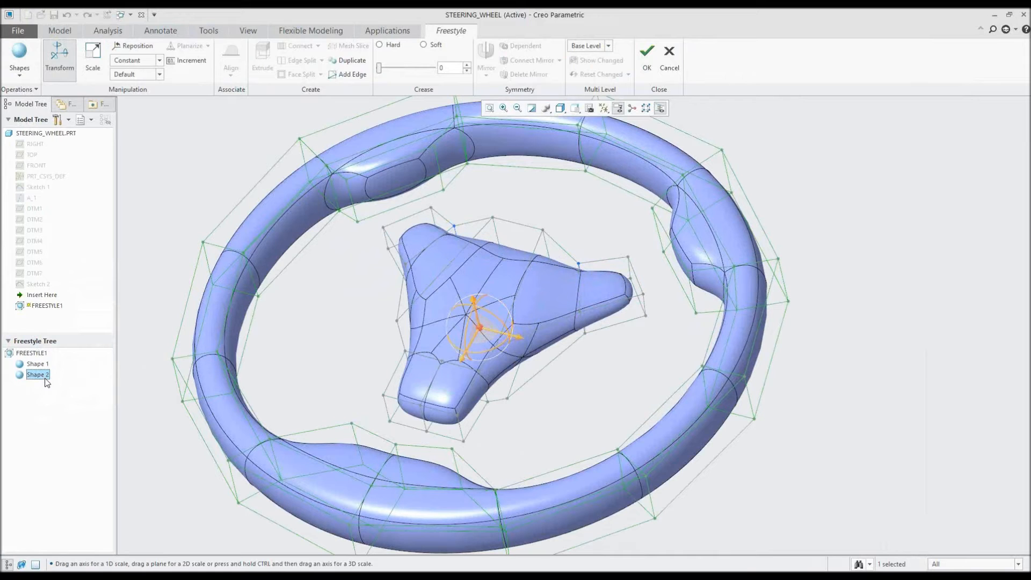
{"action": "left_click", "coordinate": [622, 232]}
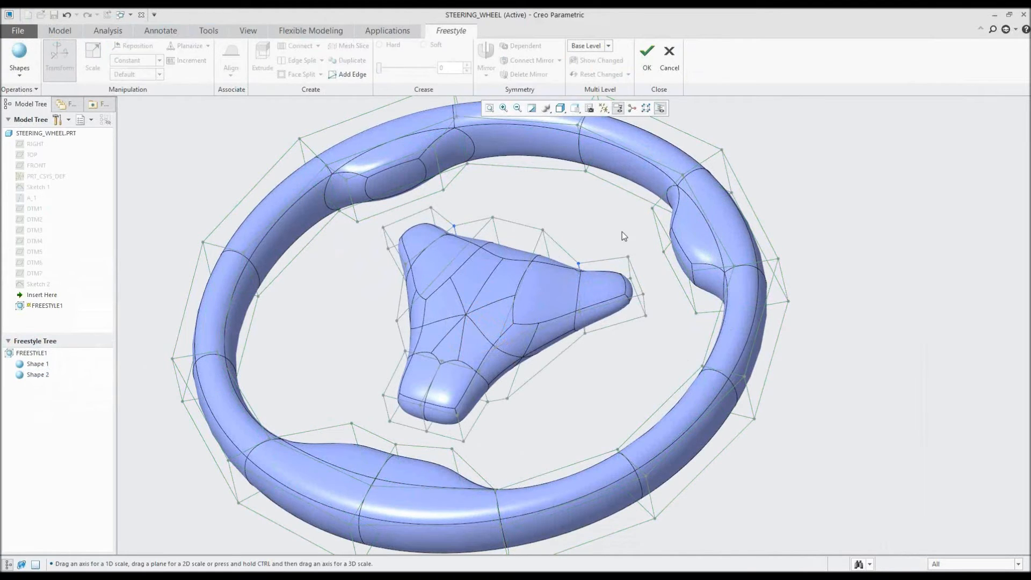
Connect the end face of the hub's right arm to the facing control-mesh face on the right rim grip.
{"action": "left_click", "coordinate": [671, 255]}
{"action": "middle_click_drag", "start_coordinate": [645, 285], "coordinate": [632, 289]}
{"action": "scroll", "coordinate": [632, 289], "scroll_direction": "down", "scroll_amount": 3}
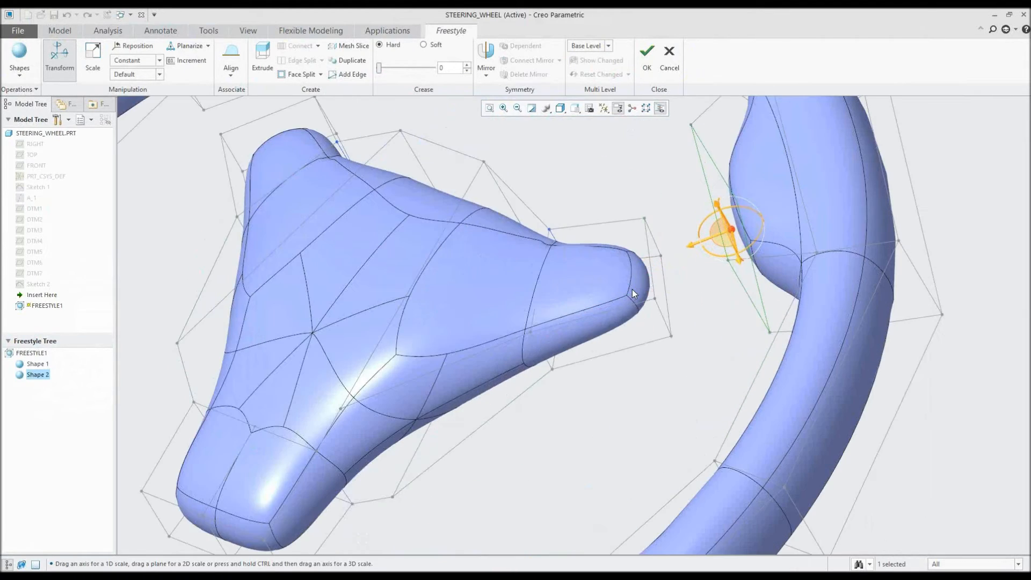
{"action": "left_click", "coordinate": [659, 288], "text": "ctrl"}
{"action": "right_click", "coordinate": [662, 187]}
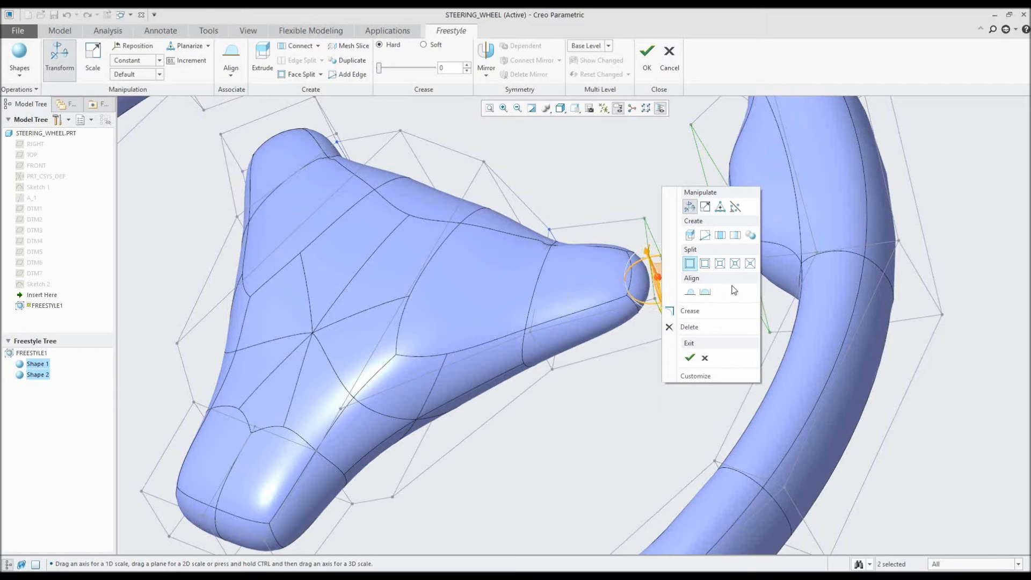
{"action": "left_click", "coordinate": [725, 236]}
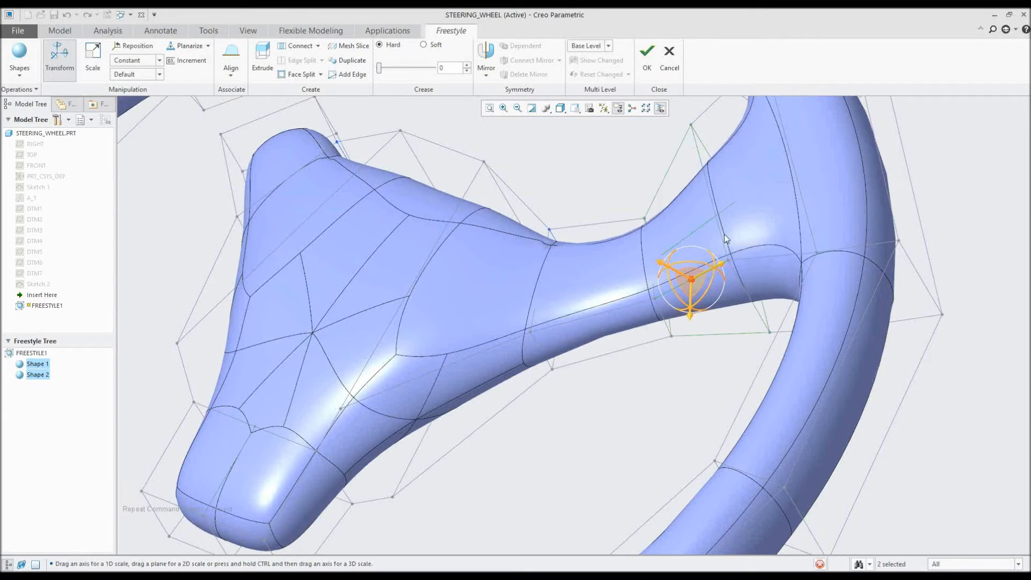
{"action": "middle_click_drag", "start_coordinate": [724, 257], "coordinate": [701, 253]}
{"action": "scroll", "coordinate": [700, 254], "scroll_direction": "up", "scroll_amount": 5}
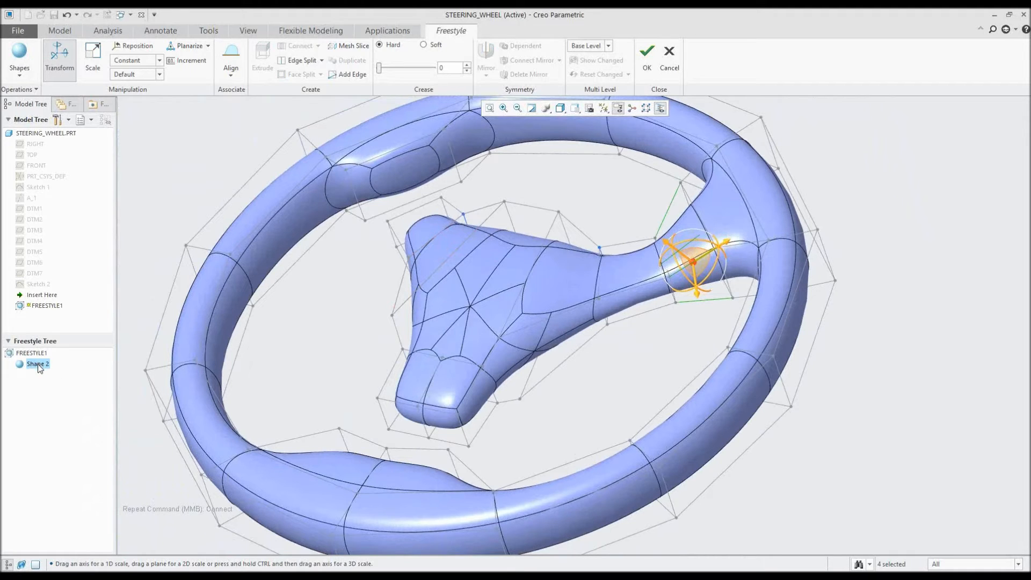
{"action": "middle_click_drag", "start_coordinate": [541, 295], "coordinate": [544, 295]}
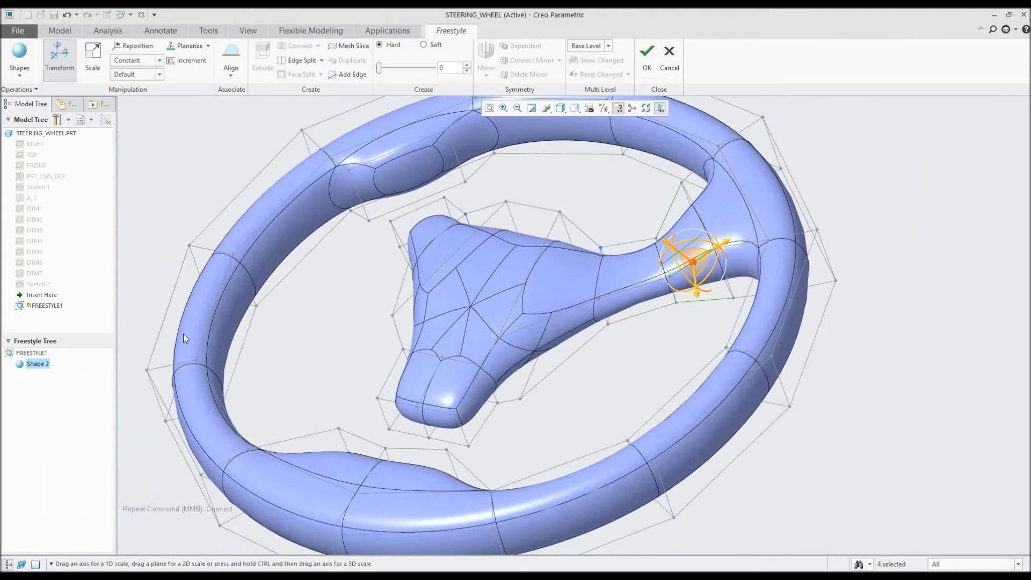
Add a closed sphere primitive to the freestyle feature and place it outside the rim, up and to the left of the wheel.
{"action": "left_click", "coordinate": [352, 291]}
{"action": "middle_click_drag", "start_coordinate": [352, 291], "coordinate": [248, 202]}
{"action": "left_click", "coordinate": [22, 70]}
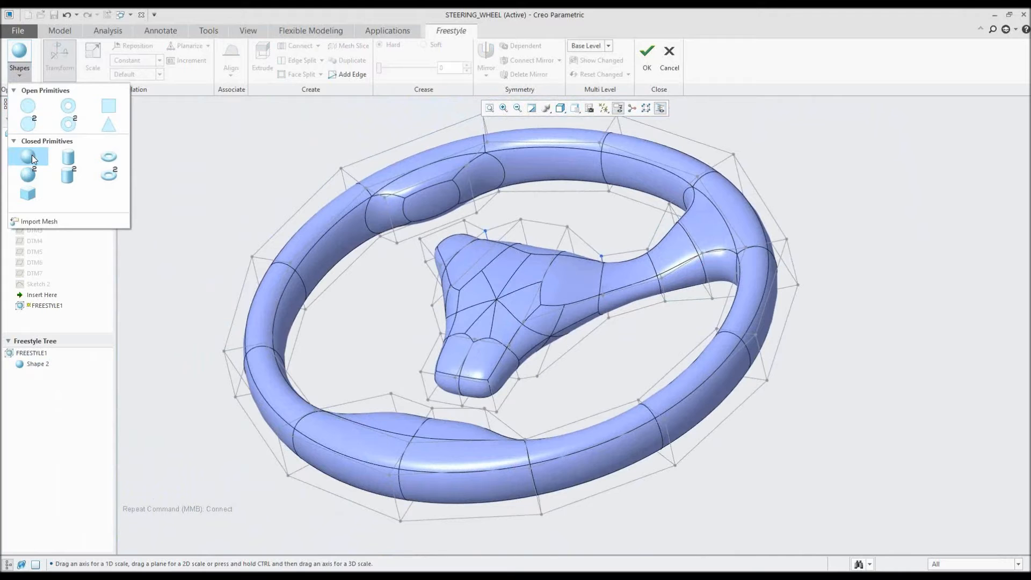
{"action": "left_click", "coordinate": [31, 154]}
{"action": "left_click_drag", "start_coordinate": [515, 303], "coordinate": [230, 201]}
{"action": "scroll", "coordinate": [230, 208], "scroll_direction": "up", "scroll_amount": 3}
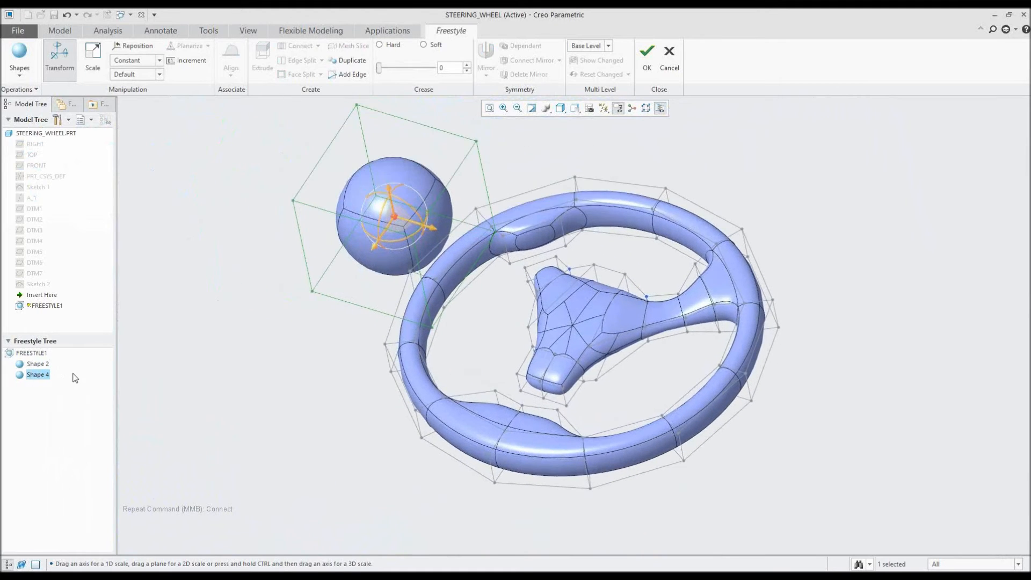
{"action": "left_click", "coordinate": [181, 232]}
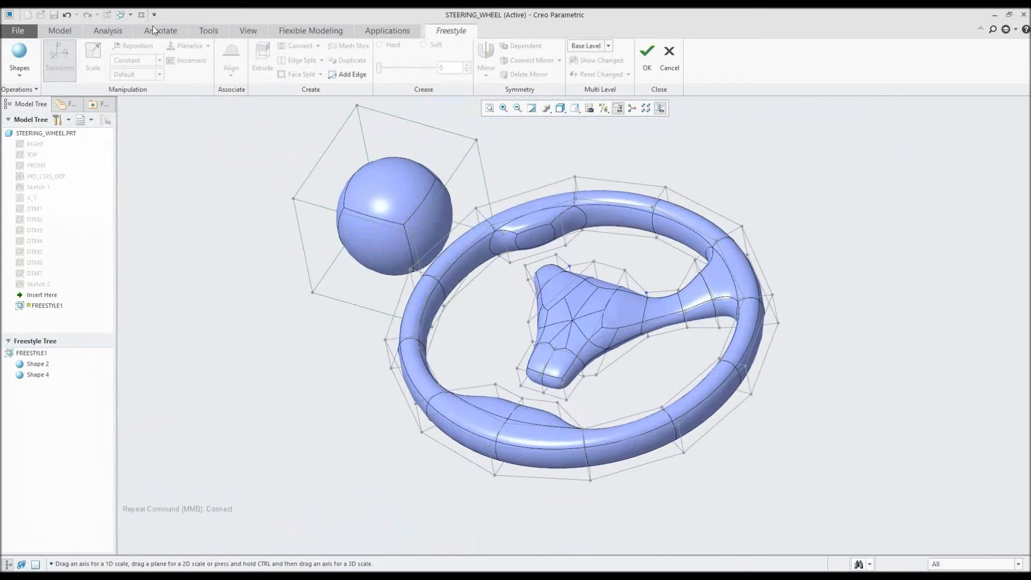
Switch to the PRT0001 part and discard the freestyle edits on the steering wheel.
{"action": "left_click", "coordinate": [120, 15]}
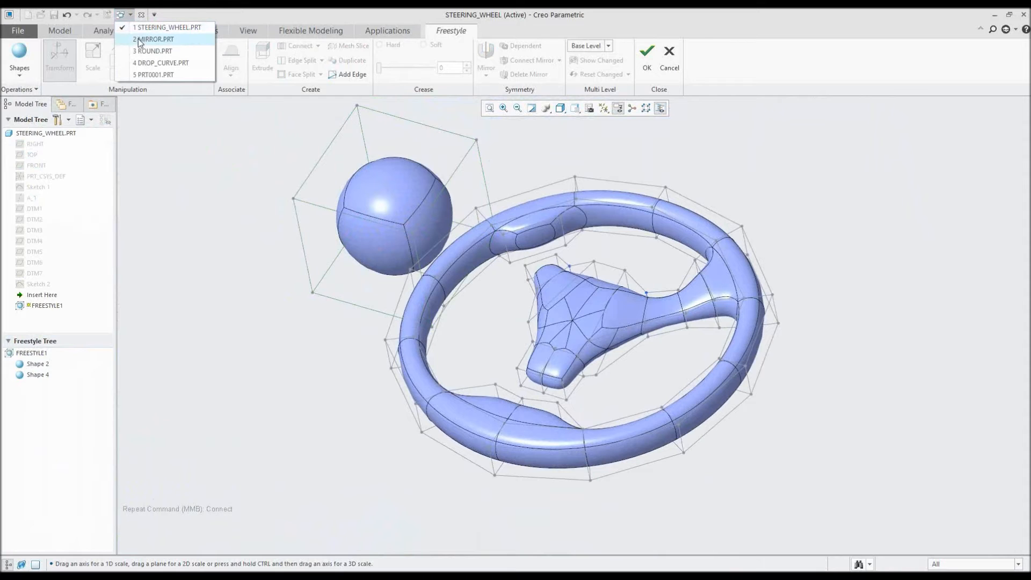
{"action": "left_click", "coordinate": [150, 73]}
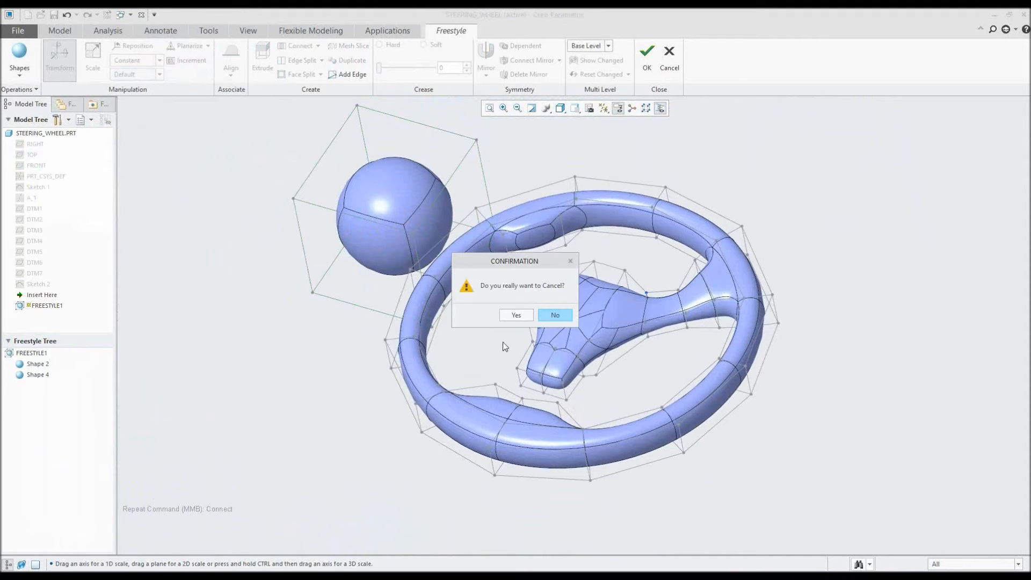
{"action": "left_click", "coordinate": [519, 317]}
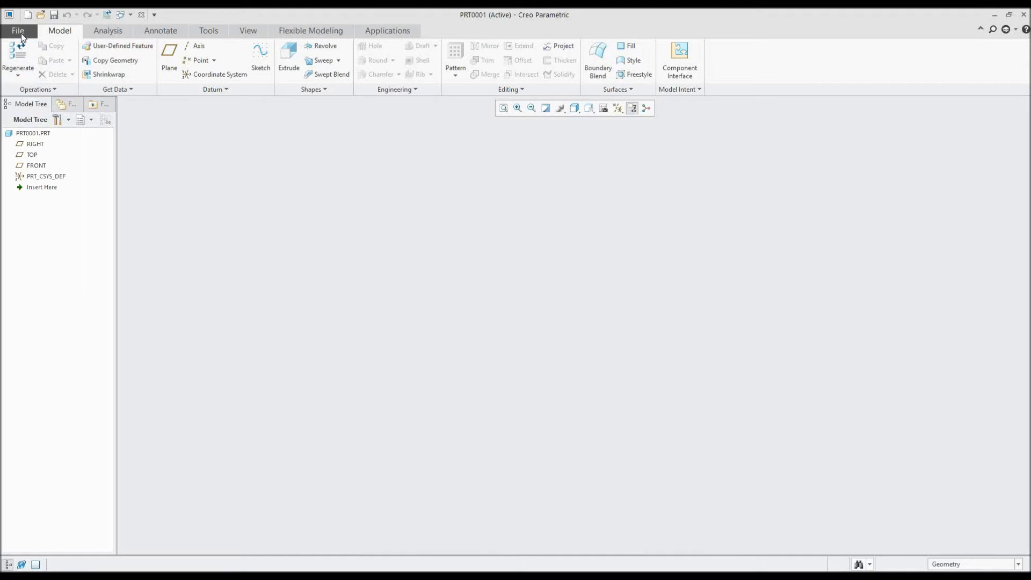
Start a Freestyle feature and import the mesh subd_ctrl_mesh.obj with Model facet units and the normal direction flipped.
{"action": "left_click", "coordinate": [638, 75]}
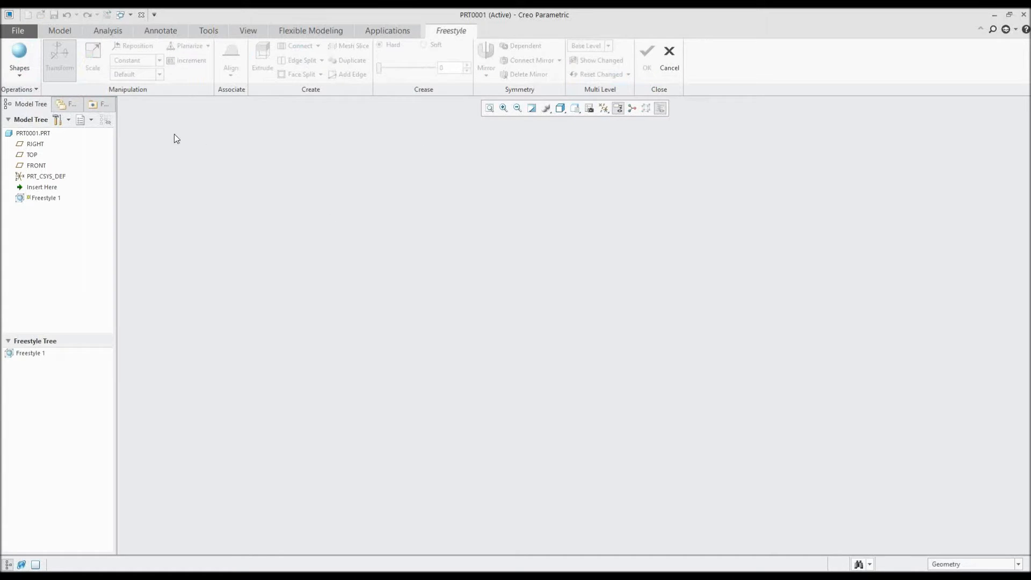
{"action": "left_click", "coordinate": [21, 78]}
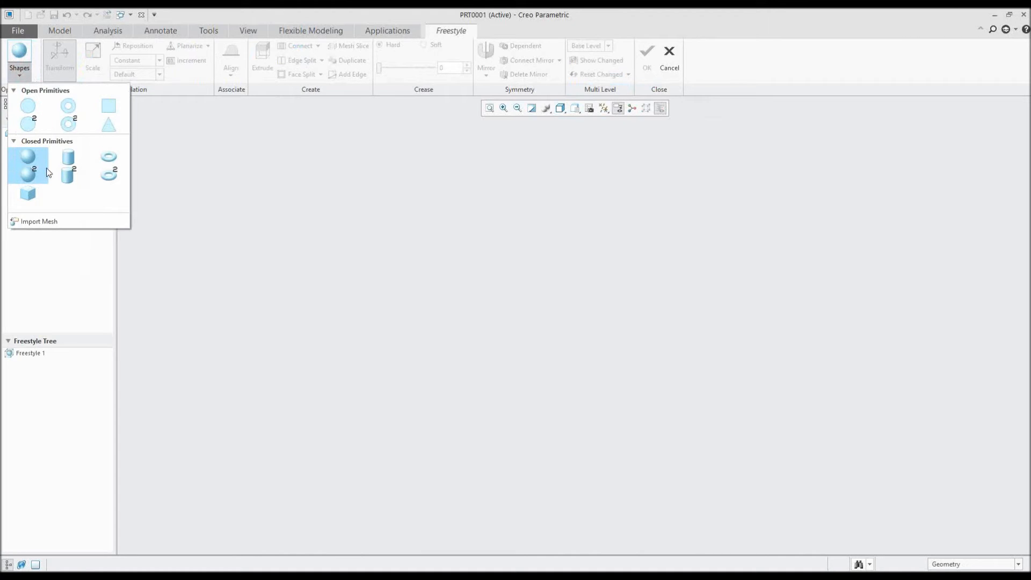
{"action": "left_click", "coordinate": [40, 224]}
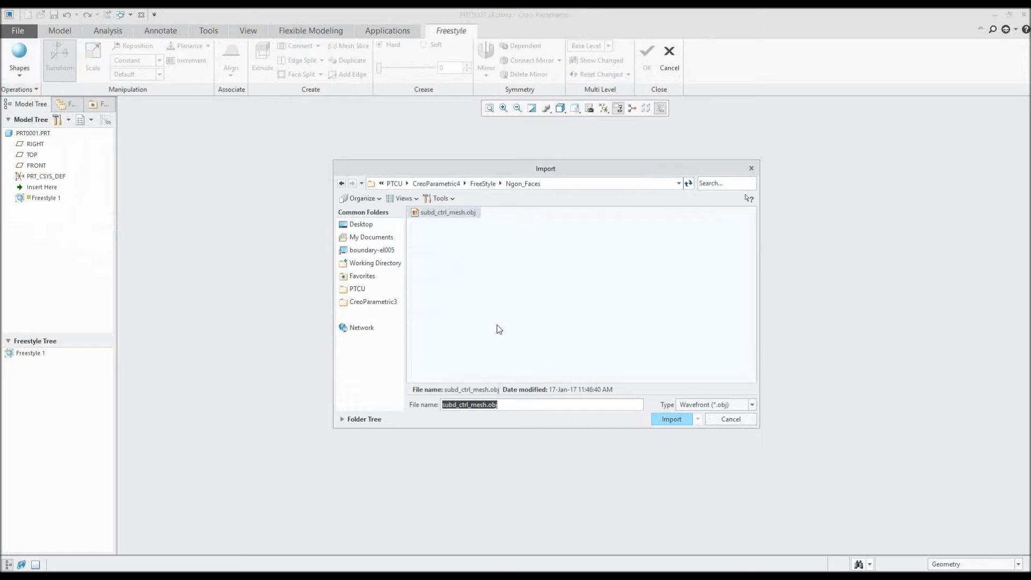
{"action": "left_click", "coordinate": [677, 421]}
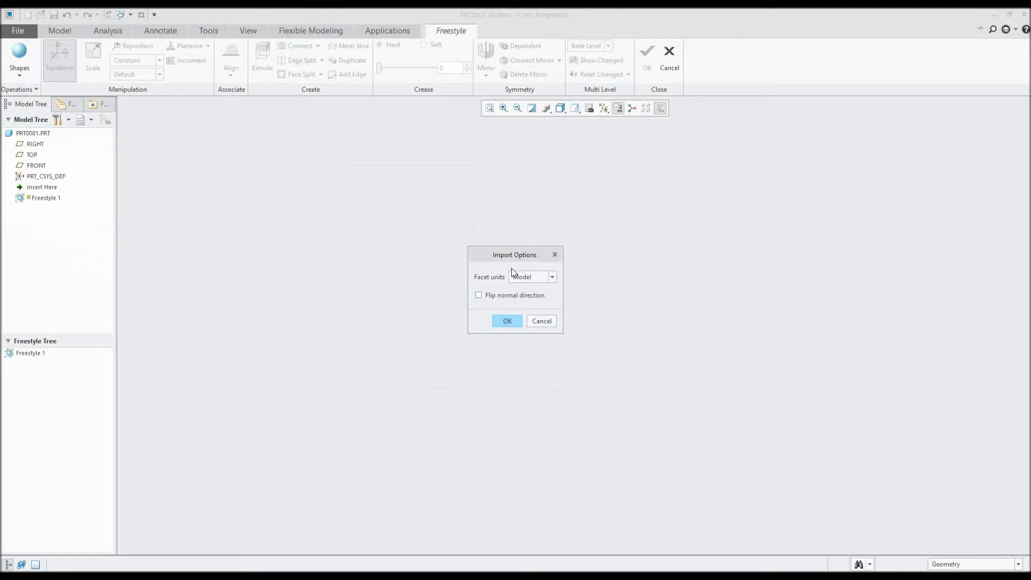
{"action": "left_click", "coordinate": [529, 277]}
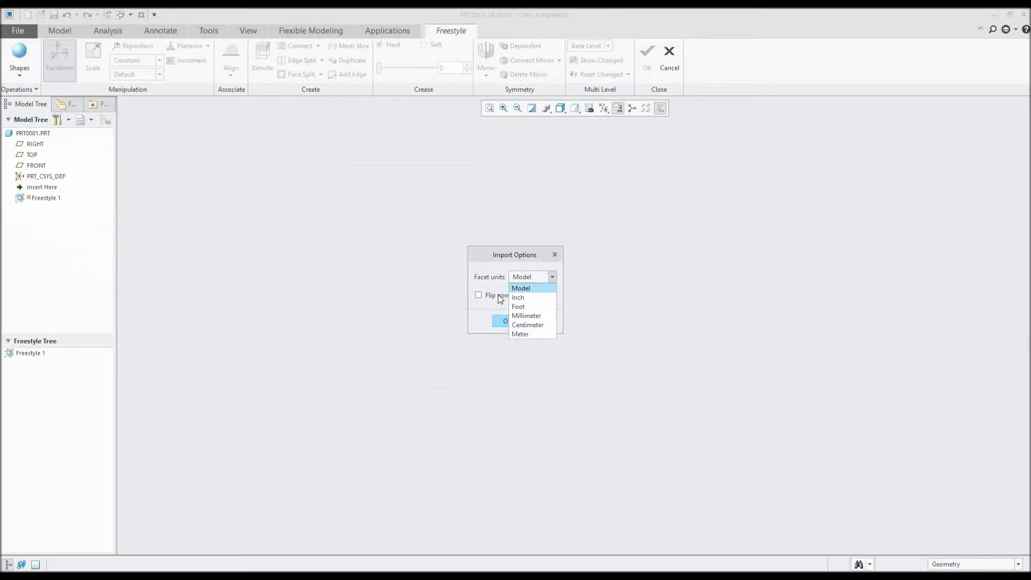
{"action": "left_click", "coordinate": [501, 304]}
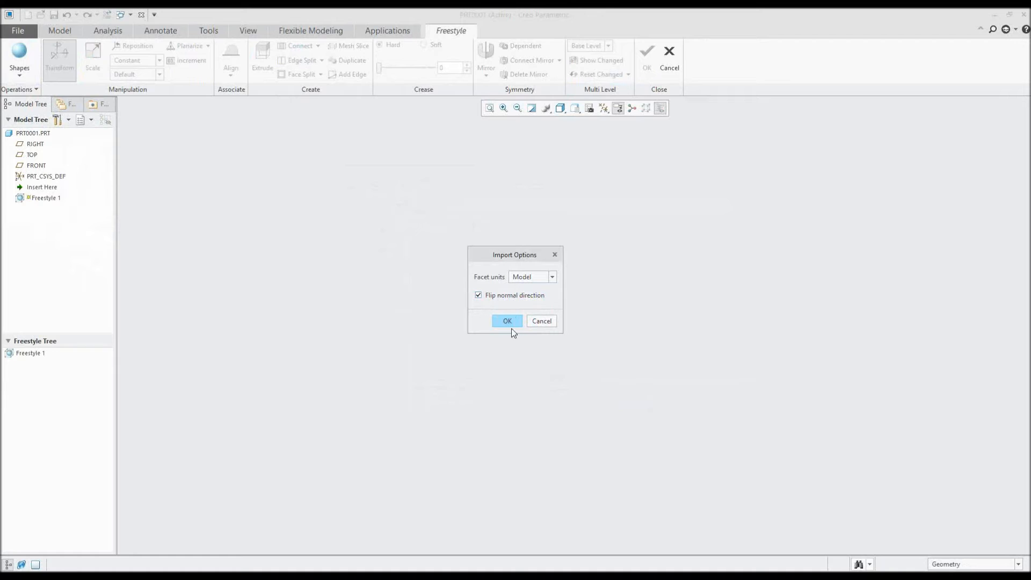
{"action": "left_click", "coordinate": [507, 321]}
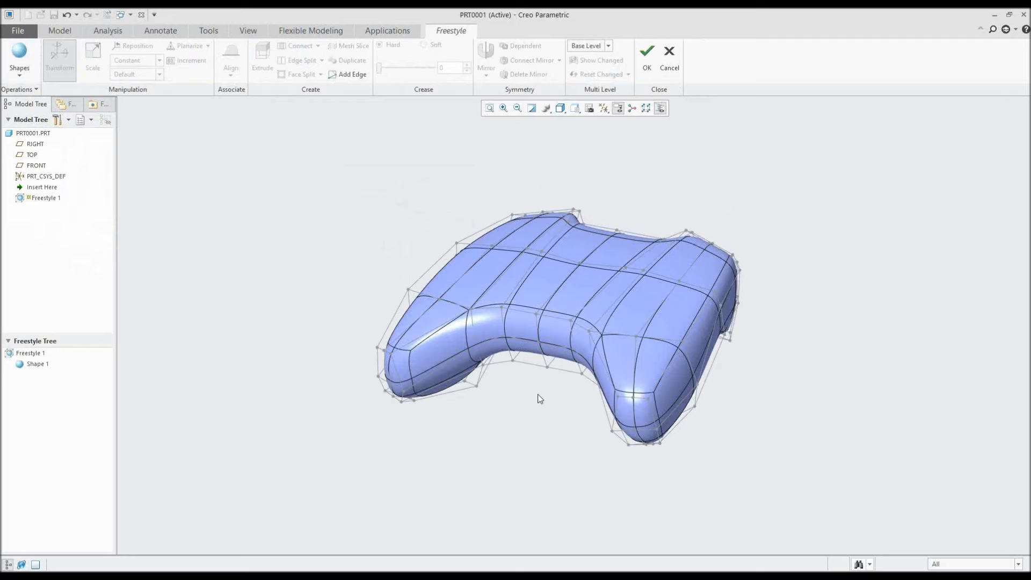
Select a control-mesh face on the upper right of the imported controller to check that it is editable, and clear the selection.
{"action": "middle_click_drag", "start_coordinate": [593, 395], "coordinate": [600, 382]}
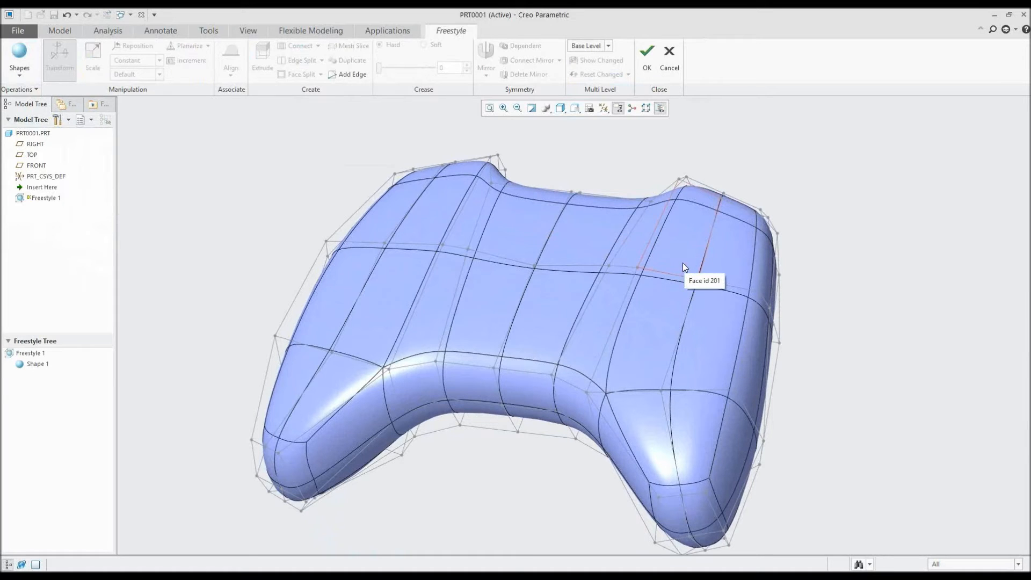
{"action": "left_click", "coordinate": [681, 261]}
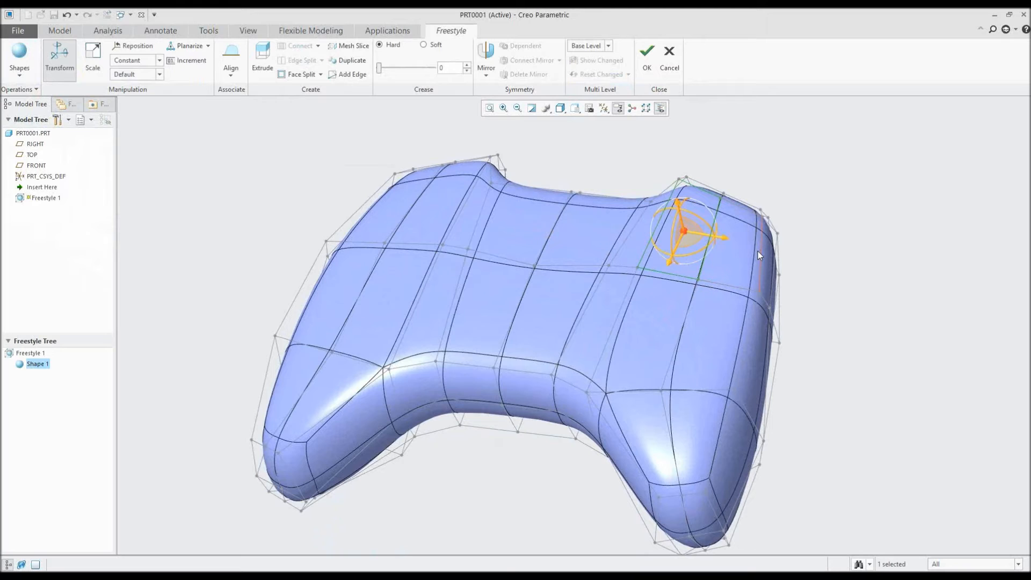
{"action": "left_click", "coordinate": [624, 161]}
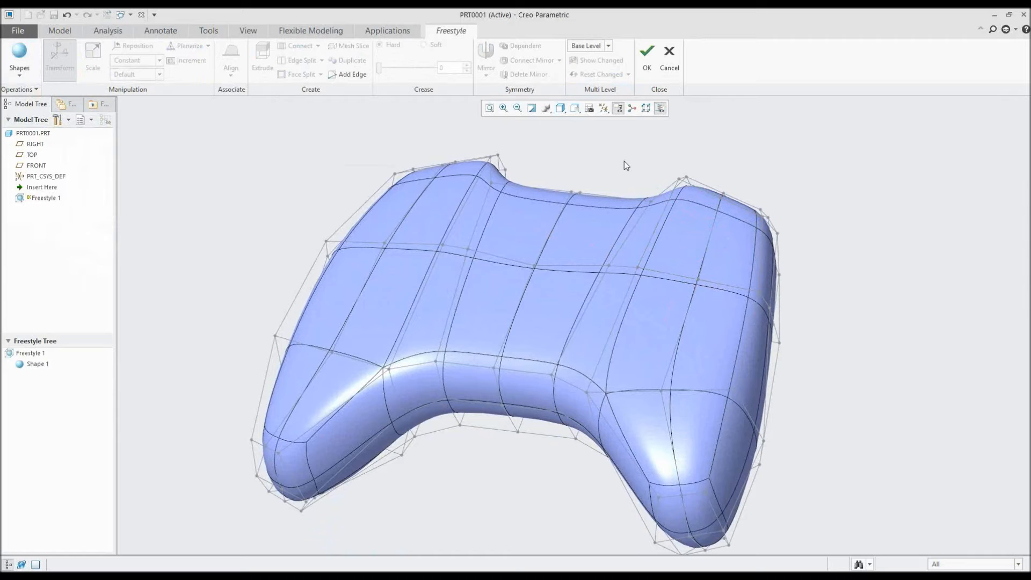
Mirror the left half of the controller's control mesh about the RIGHT datum plane, with datum plane display turned on.
{"action": "middle_click_drag", "start_coordinate": [613, 163], "coordinate": [613, 162]}
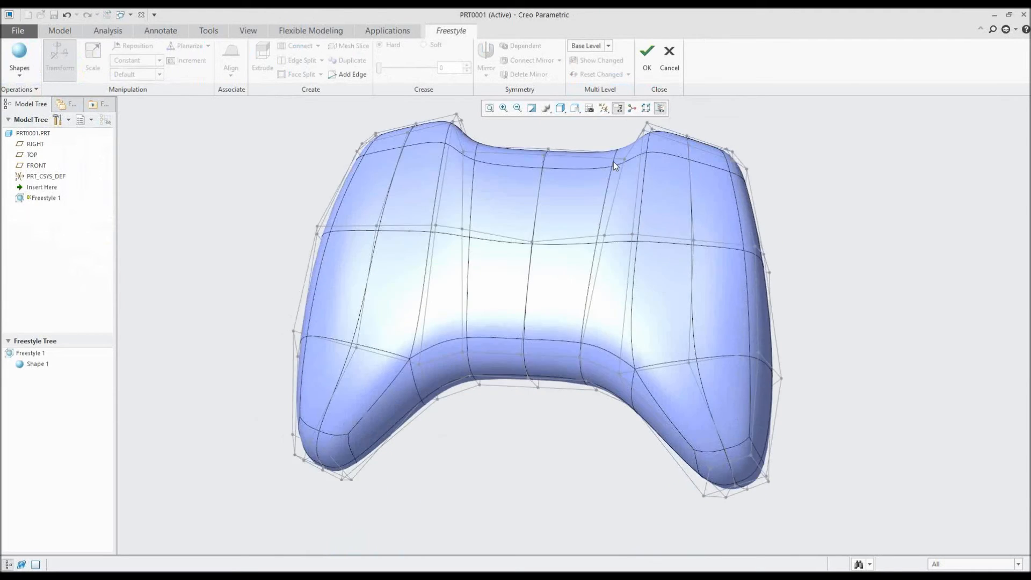
{"action": "left_click_drag", "start_coordinate": [302, 133], "coordinate": [572, 510]}
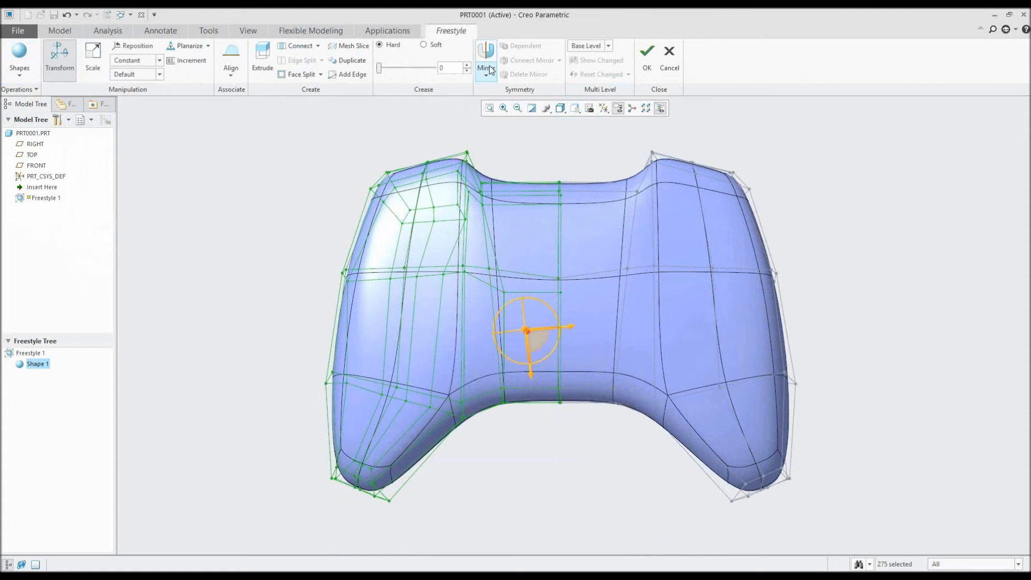
{"action": "left_click", "coordinate": [489, 58]}
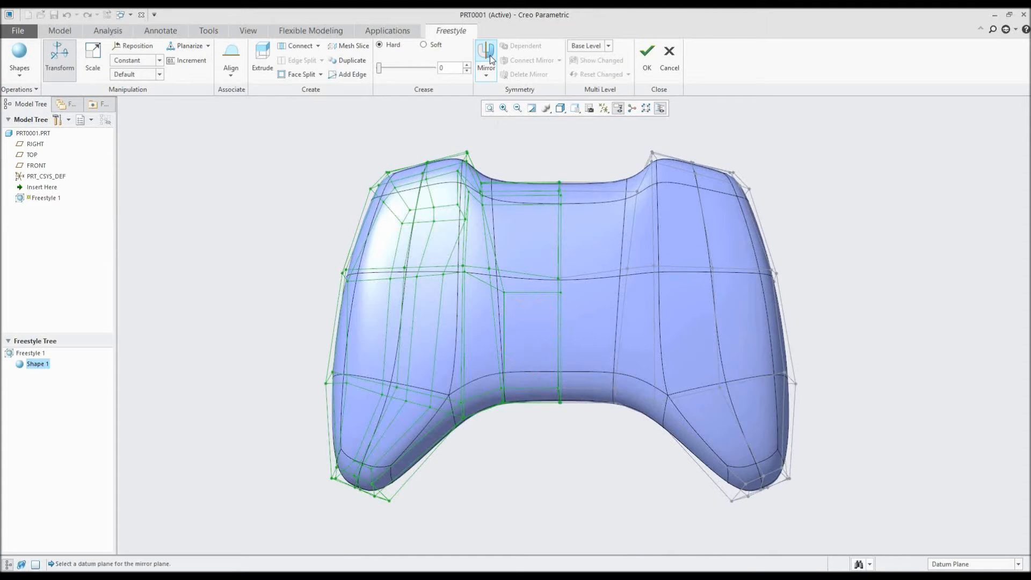
{"action": "left_click", "coordinate": [603, 108]}
{"action": "left_click", "coordinate": [615, 169]}
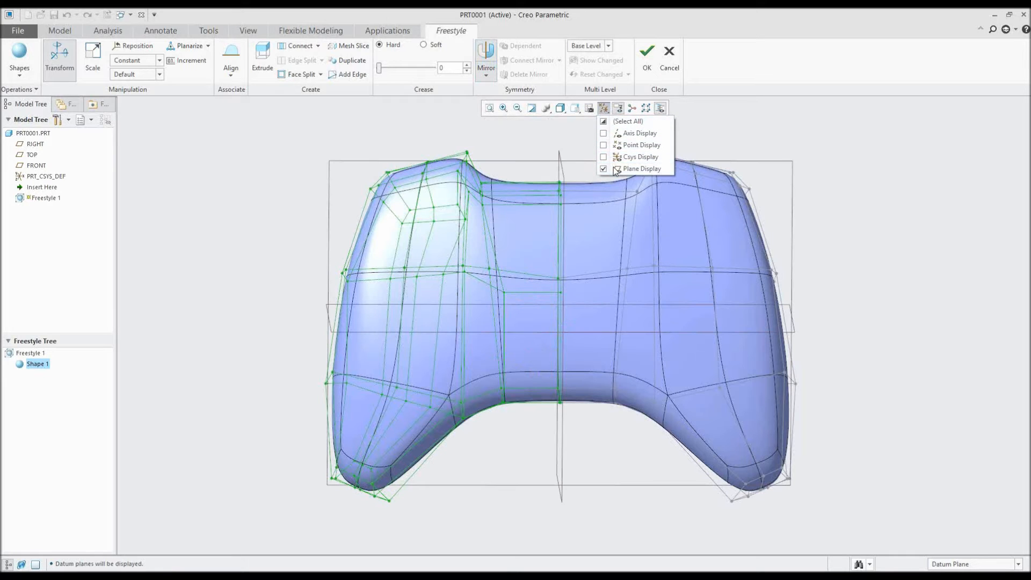
{"action": "left_click", "coordinate": [561, 152]}
{"action": "left_click", "coordinate": [562, 132]}
{"action": "middle_click_drag", "start_coordinate": [537, 127], "coordinate": [537, 127]}
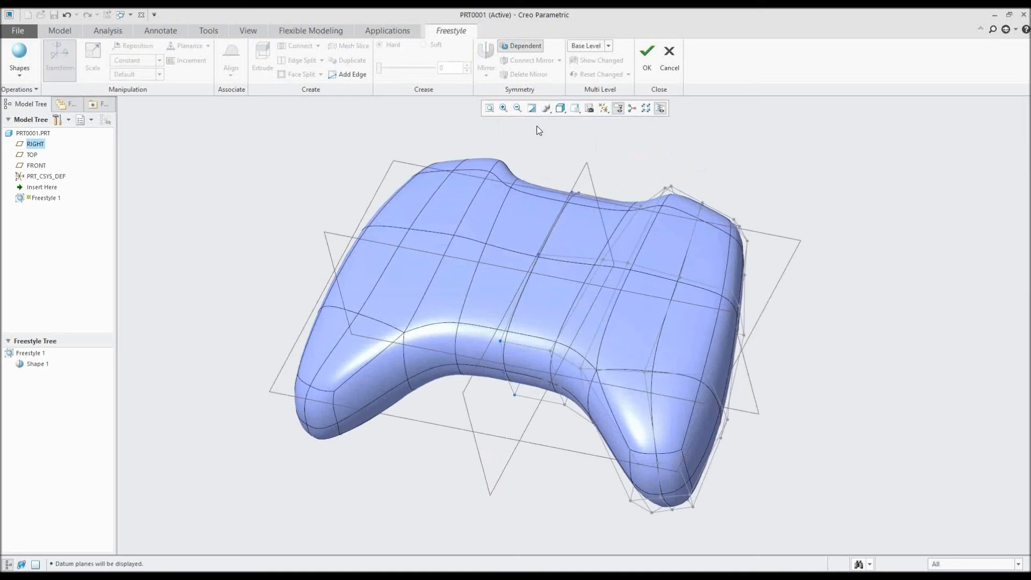
Turn off datum plane display and set the controller's display style to Shading so the surface edges are hidden.
{"action": "left_click", "coordinate": [603, 108]}
{"action": "left_click", "coordinate": [612, 170]}
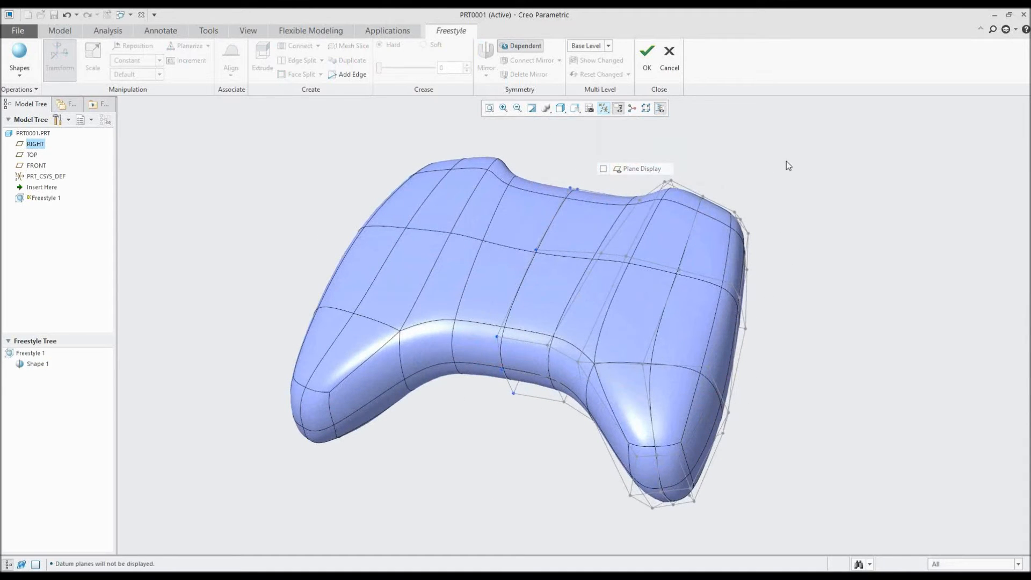
{"action": "scroll", "coordinate": [694, 320], "scroll_direction": "down", "scroll_amount": 3}
{"action": "scroll", "coordinate": [718, 296], "scroll_direction": "up", "scroll_amount": 5}
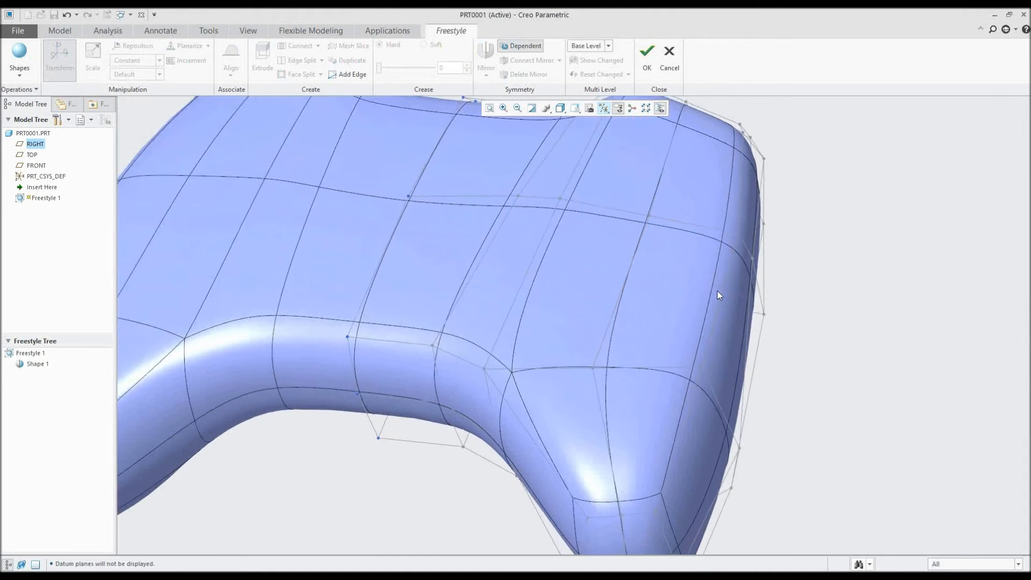
{"action": "middle_click_drag", "start_coordinate": [717, 291], "coordinate": [717, 290]}
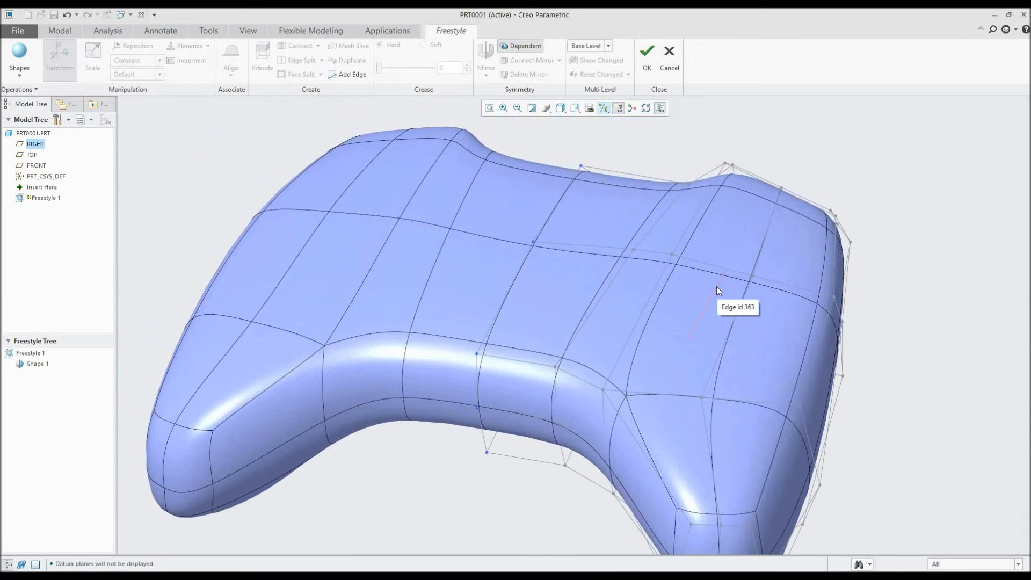
{"action": "middle_click_drag", "start_coordinate": [855, 168], "coordinate": [855, 167]}
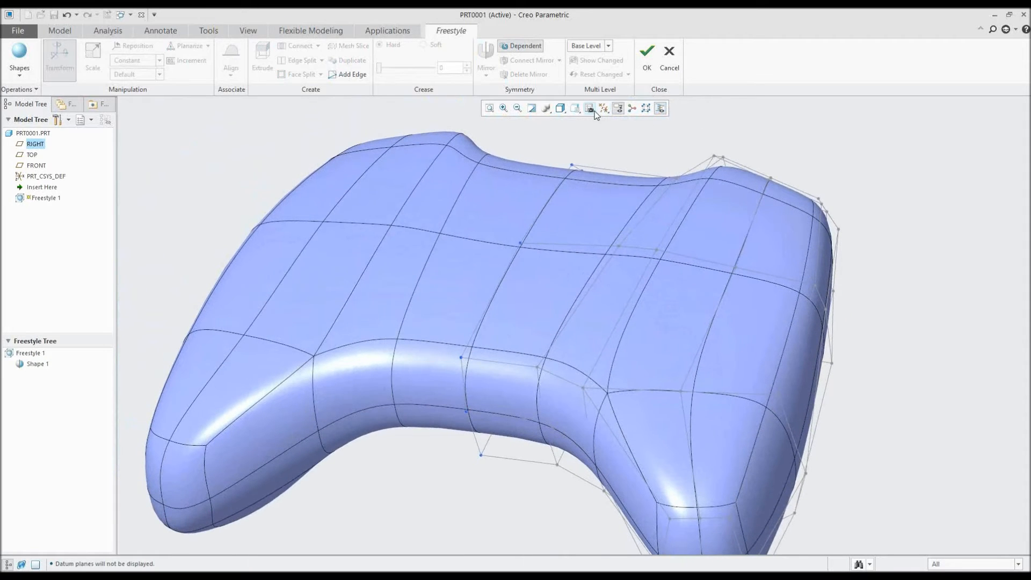
{"action": "left_click", "coordinate": [571, 110]}
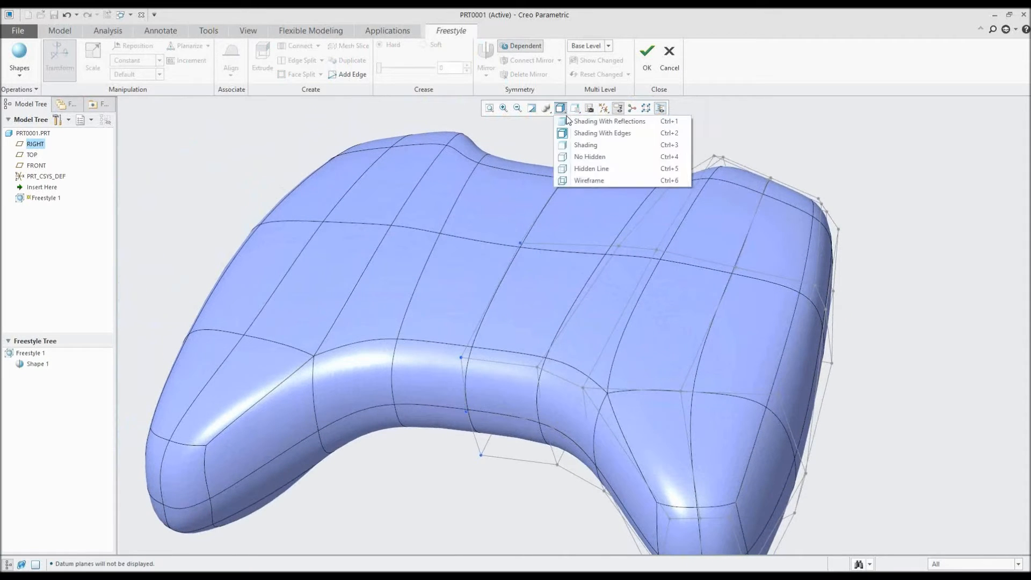
{"action": "left_click", "coordinate": [580, 146]}
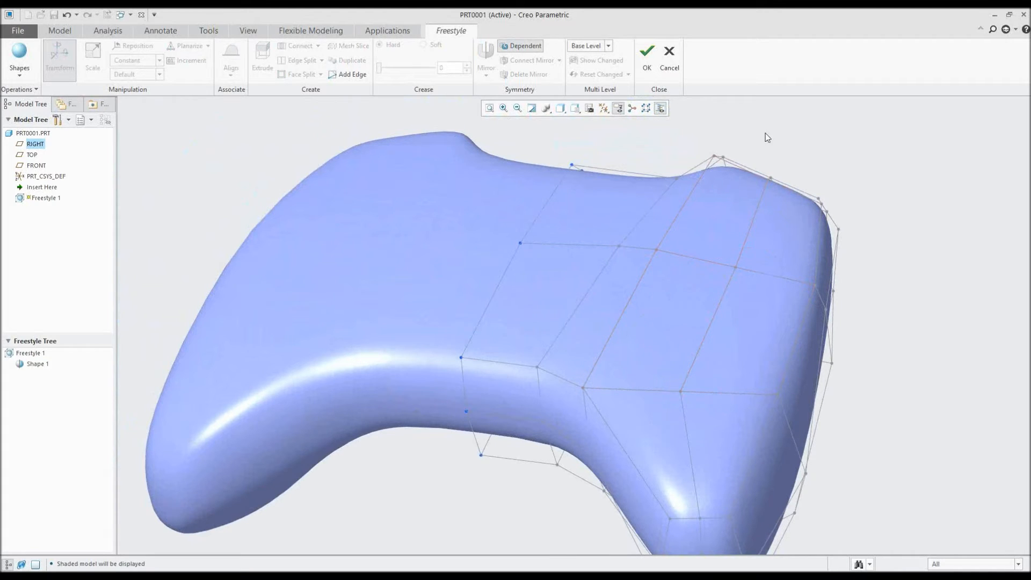
Add four control-mesh edges forming a closed diamond around the mesh vertex on the upper right of the controller.
{"action": "left_click", "coordinate": [348, 75]}
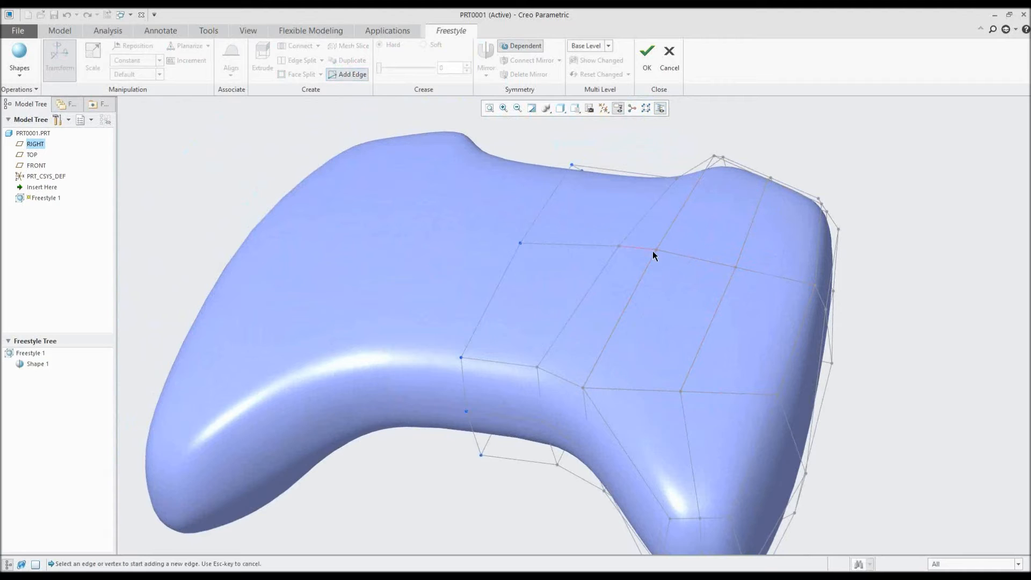
{"action": "left_click", "coordinate": [693, 260]}
{"action": "left_click", "coordinate": [750, 225]}
{"action": "left_click", "coordinate": [774, 275]}
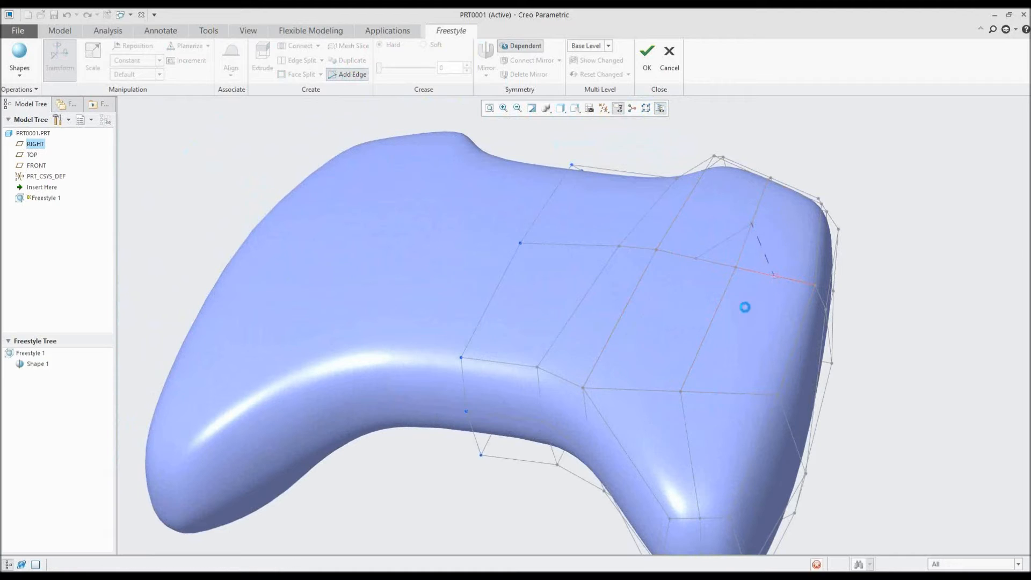
{"action": "left_click", "coordinate": [706, 327]}
{"action": "left_click", "coordinate": [696, 260]}
{"action": "middle_click", "coordinate": [856, 181]}
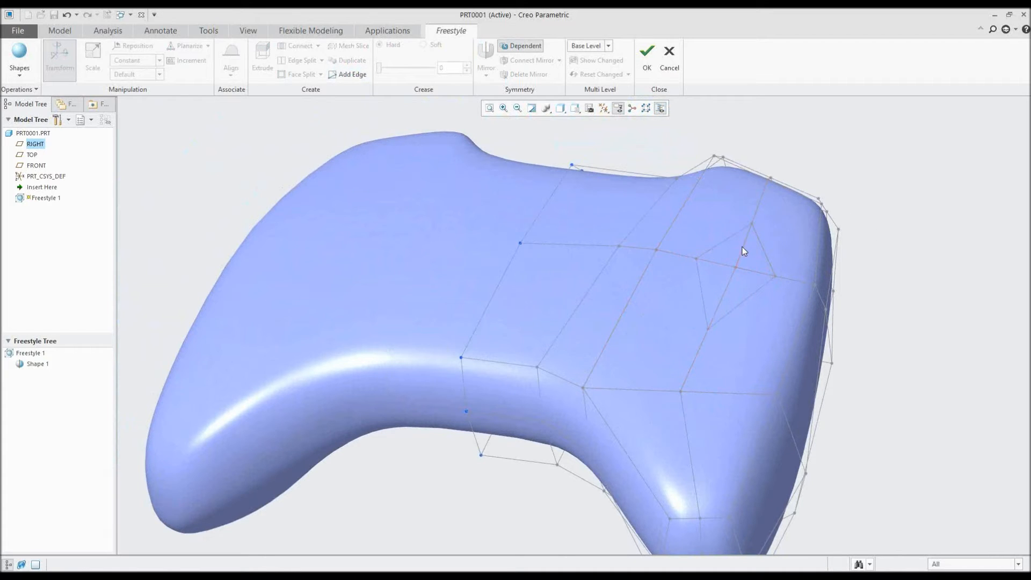
Delete the four inner edges that cross inside the diamond, leaving a single four-sided face.
{"action": "scroll", "coordinate": [750, 268], "scroll_direction": "up", "scroll_amount": 3}
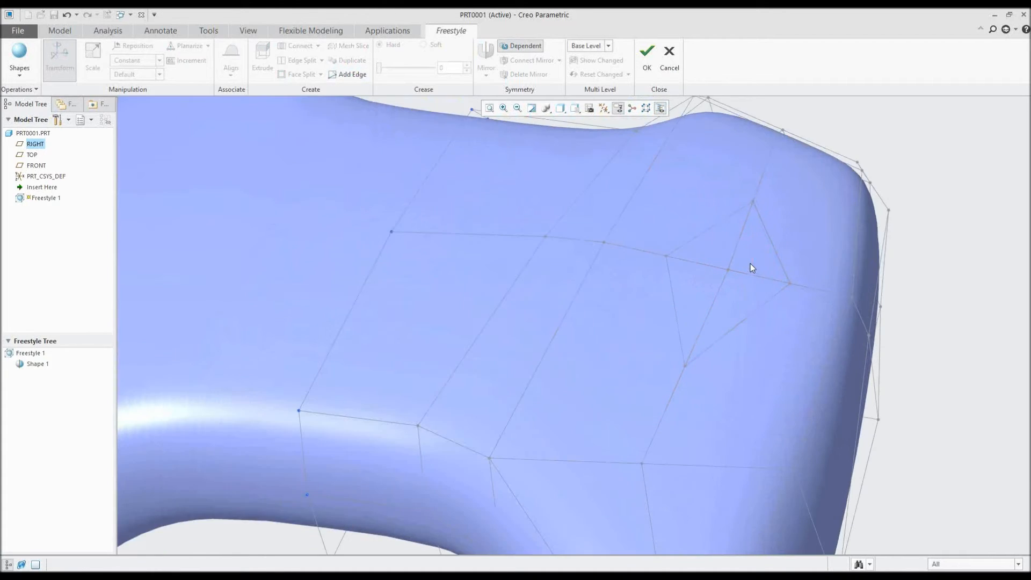
{"action": "middle_click_drag", "start_coordinate": [749, 289], "coordinate": [736, 285]}
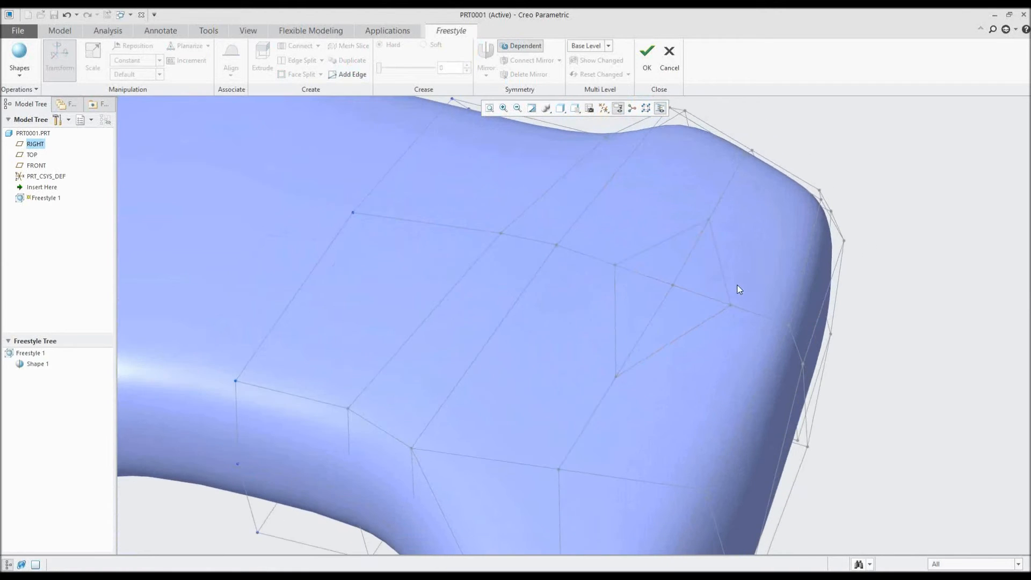
{"action": "left_click", "coordinate": [662, 283]}
{"action": "left_click", "coordinate": [652, 321], "text": "ctrl"}
{"action": "left_click", "coordinate": [704, 298], "text": "ctrl"}
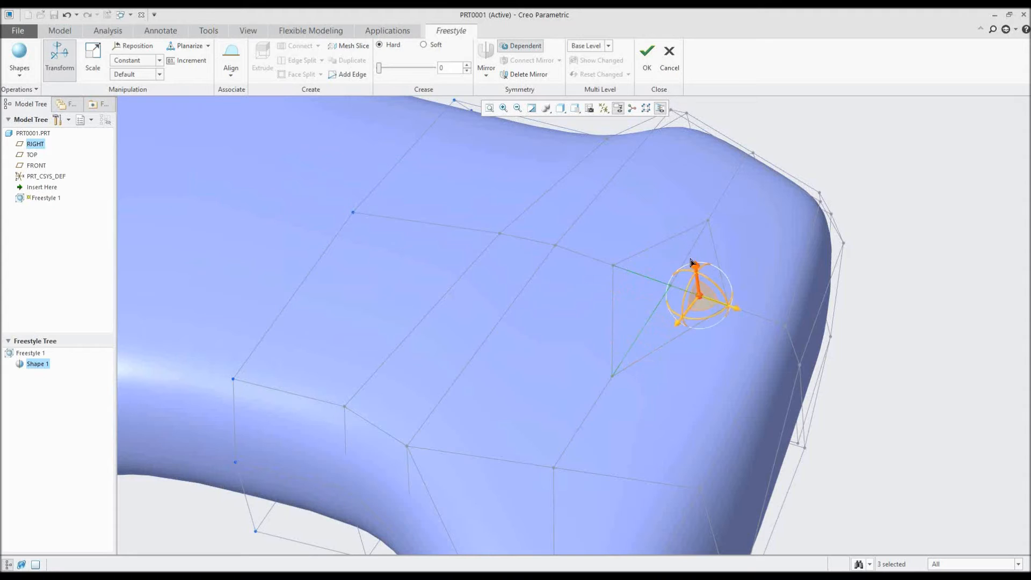
{"action": "left_click", "coordinate": [690, 253], "text": "ctrl"}
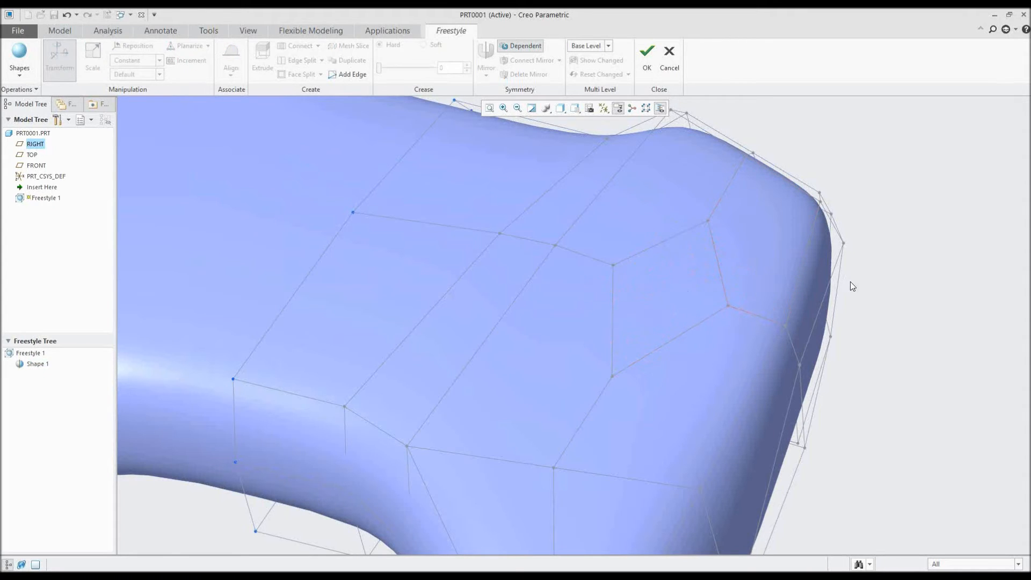
{"action": "right_click", "coordinate": [878, 214]}
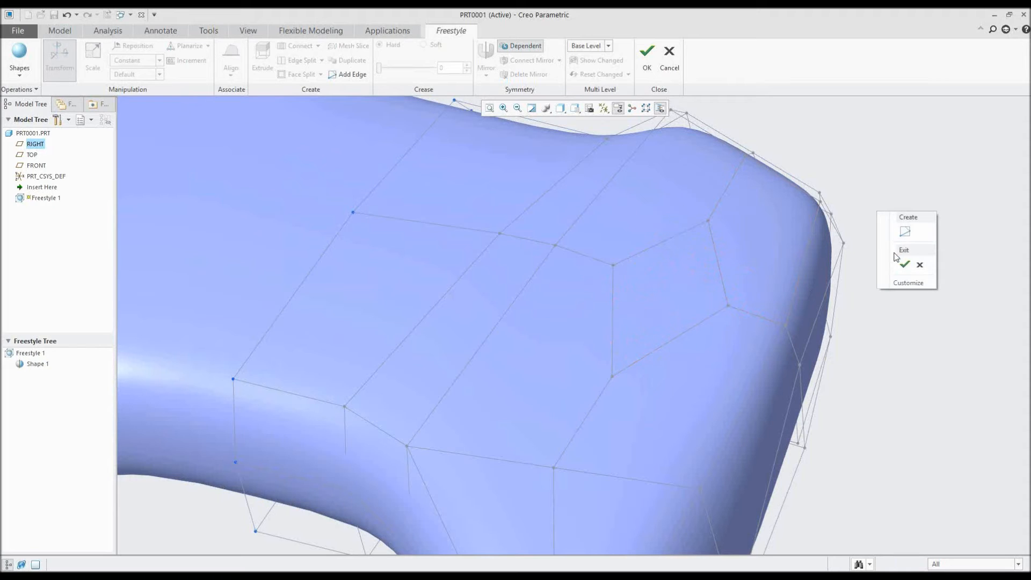
{"action": "right_click", "coordinate": [718, 259]}
{"action": "left_click", "coordinate": [716, 256]}
{"action": "right_click", "coordinate": [717, 257]}
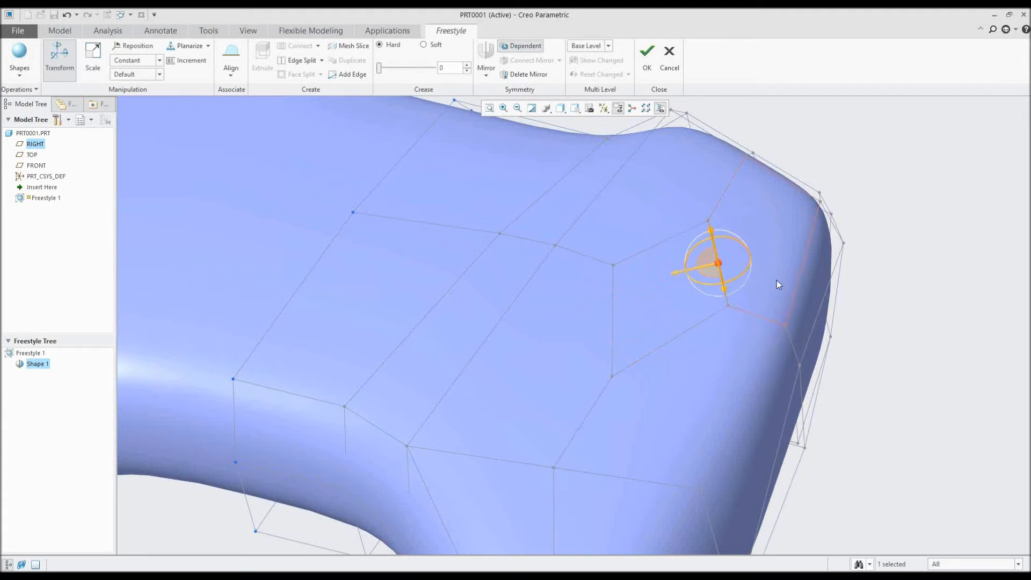
{"action": "right_click", "coordinate": [827, 187]}
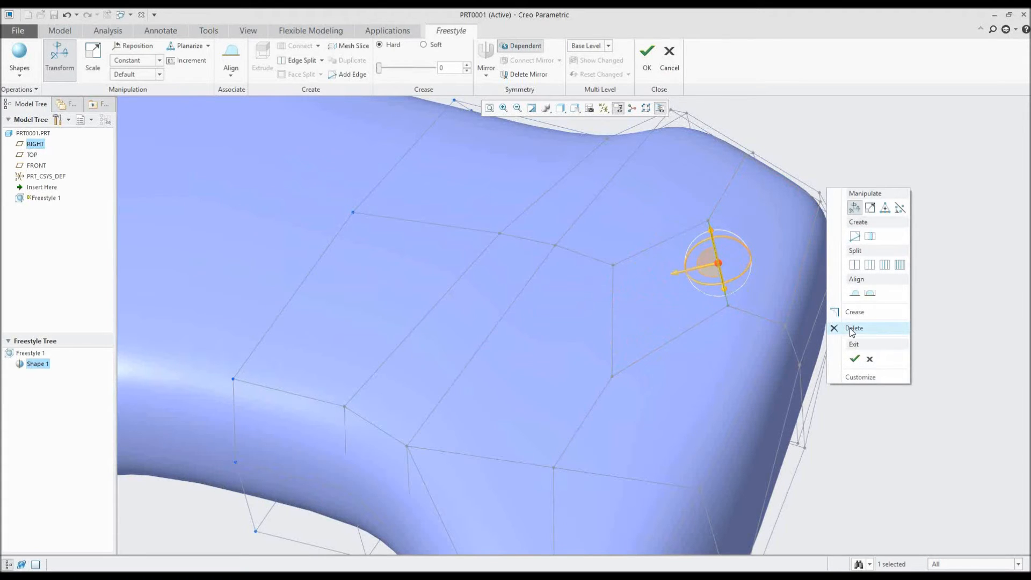
{"action": "left_click", "coordinate": [940, 319]}
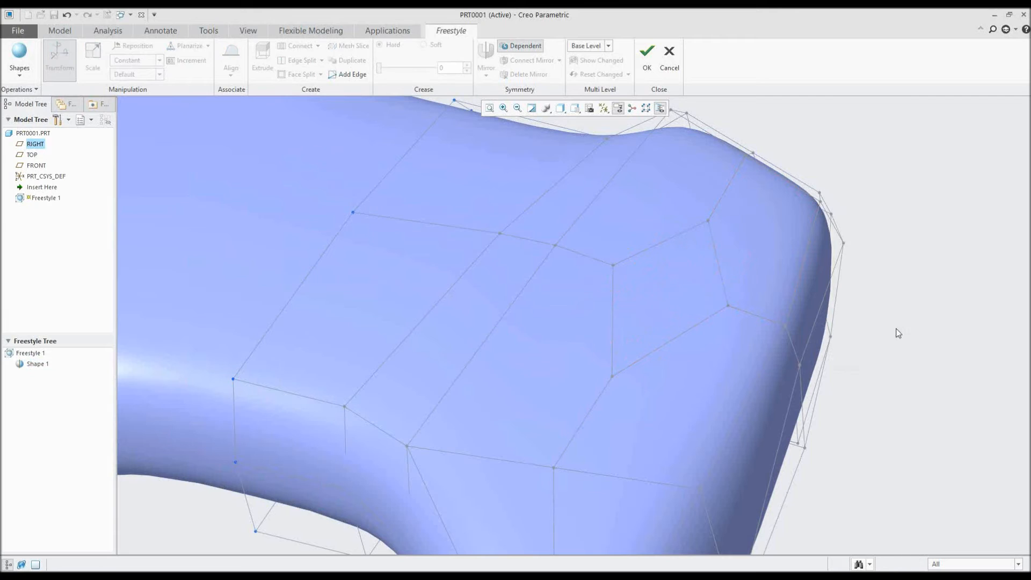
Split the diamond-shaped face with a small inset to create a concentric face inside it.
{"action": "left_click", "coordinate": [706, 284]}
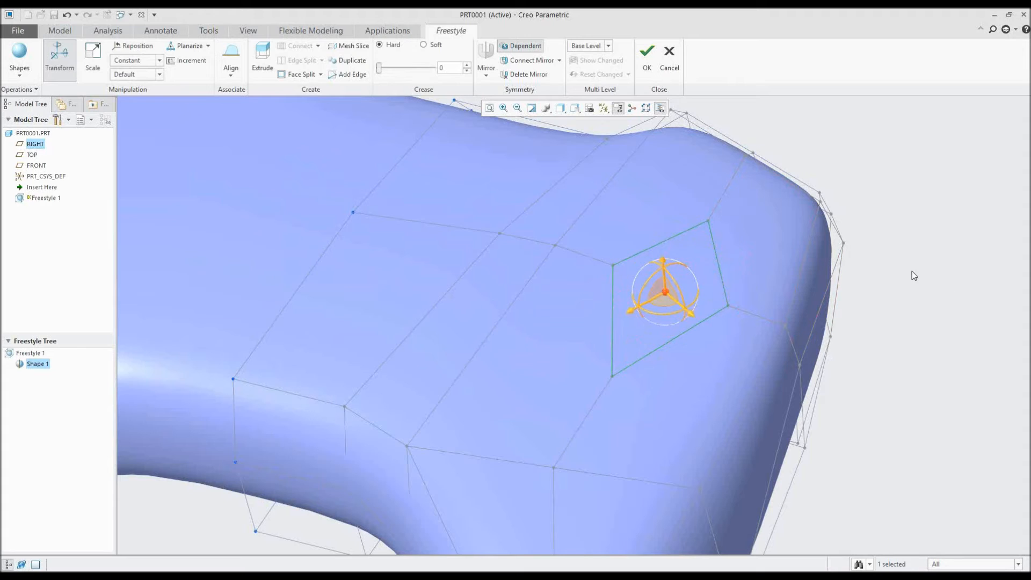
{"action": "right_click", "coordinate": [889, 214]}
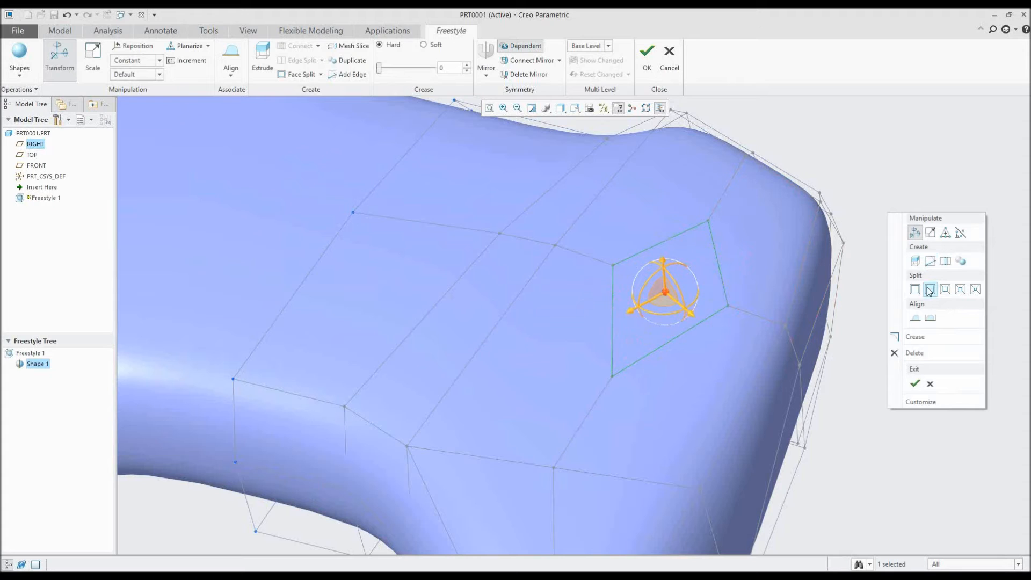
{"action": "left_click", "coordinate": [929, 290]}
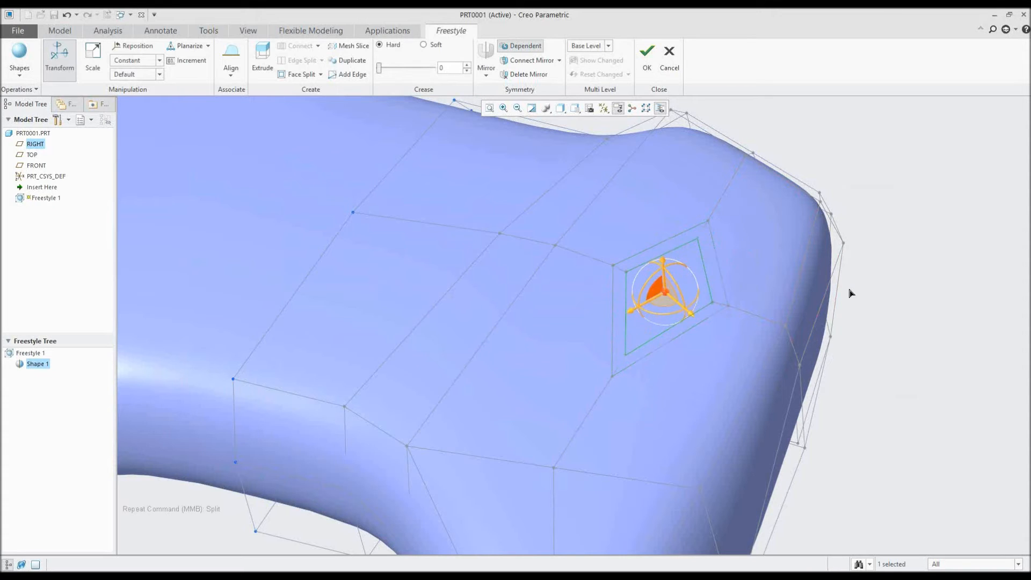
Extrude the inset face, move it down into the controller to form a shallow oval recess, and clear the selection.
{"action": "scroll", "coordinate": [663, 291], "scroll_direction": "down", "scroll_amount": 2}
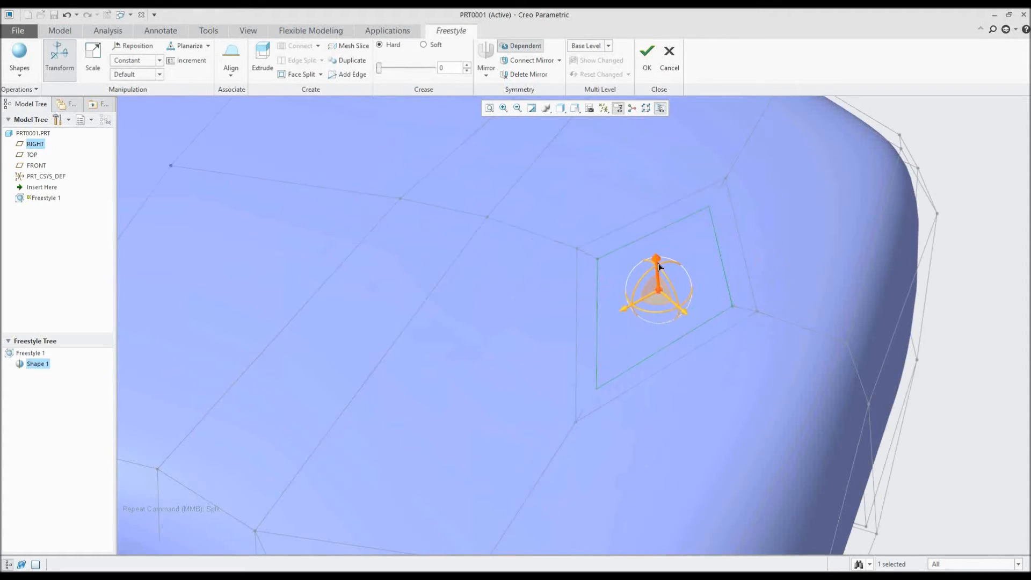
{"action": "right_click", "coordinate": [706, 262]}
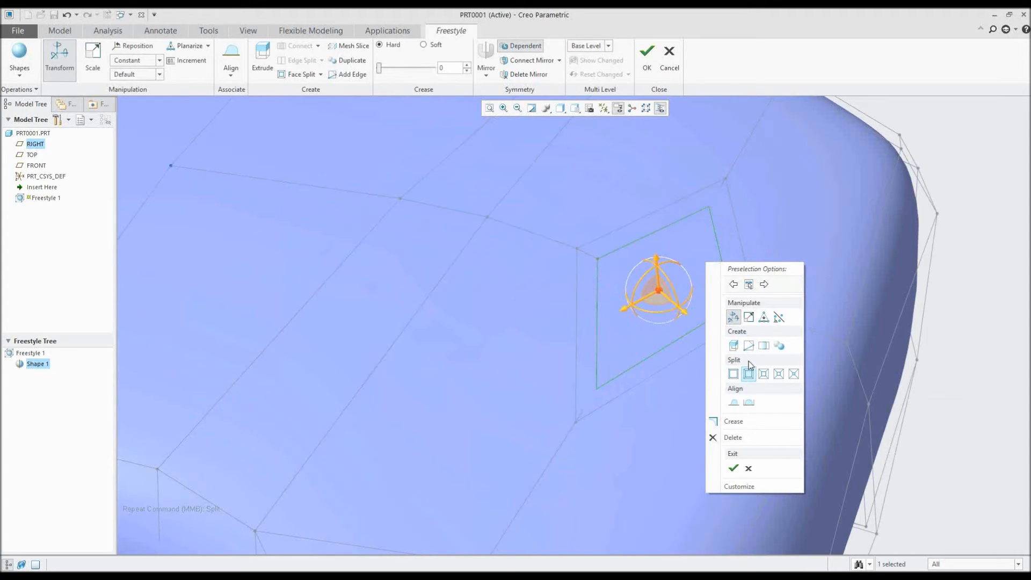
{"action": "left_click", "coordinate": [734, 345]}
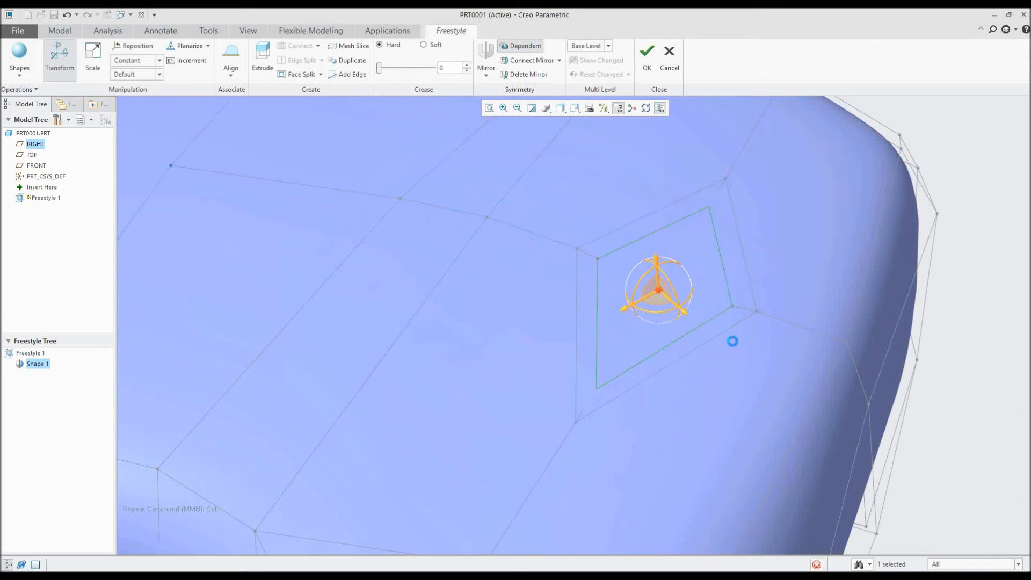
{"action": "left_click_drag", "start_coordinate": [665, 247], "coordinate": [664, 292]}
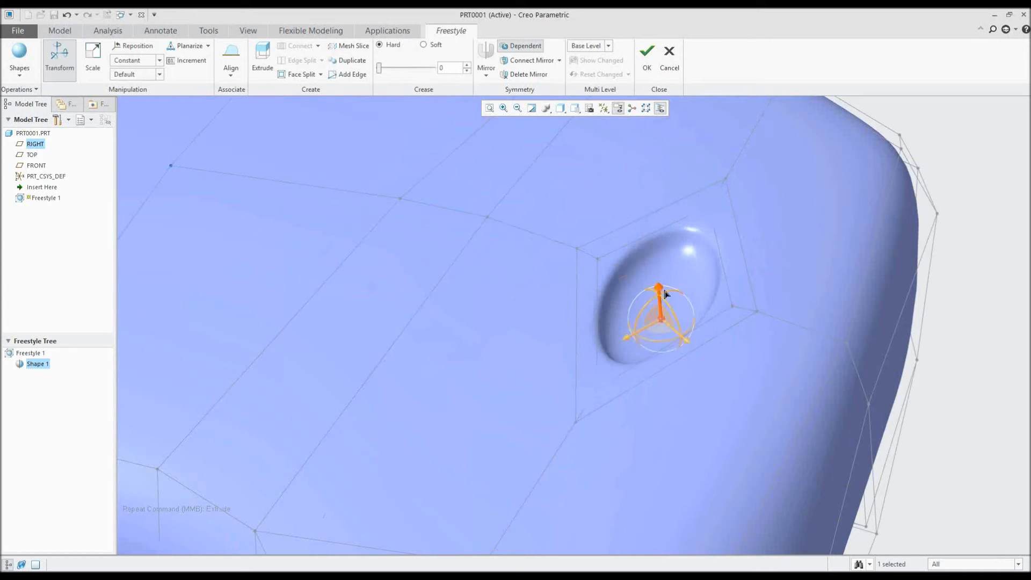
{"action": "right_click", "coordinate": [687, 276]}
{"action": "left_click", "coordinate": [963, 347]}
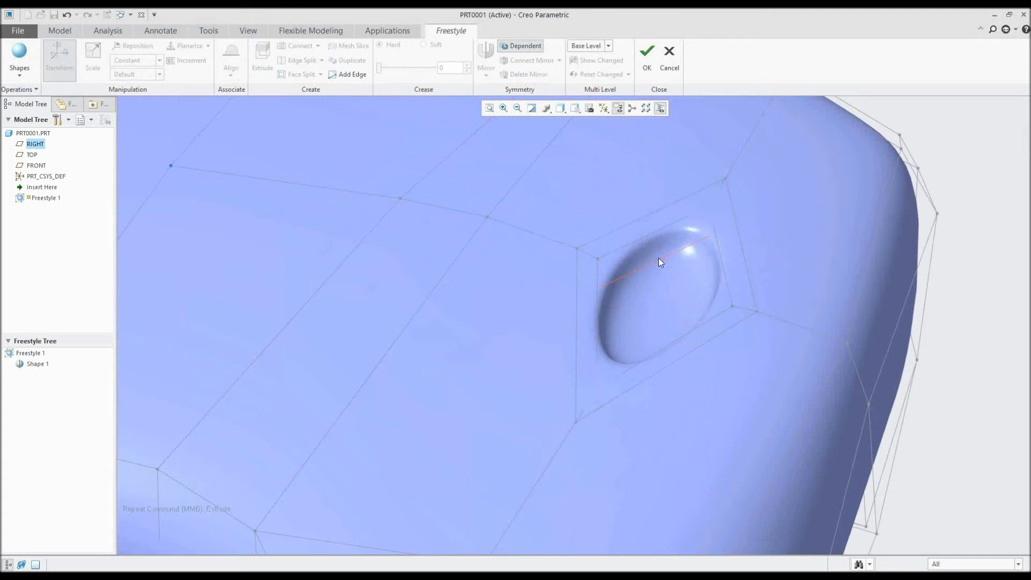
Split the recess's bottom face with the smallest inset and pull the inner face upward into a tall rounded post.
{"action": "mouse_move", "coordinate": [660, 291]}
{"action": "middle_mouse_down"}
{"action": "mouse_move", "coordinate": [662, 273]}
{"action": "mouse_move", "coordinate": [666, 283]}
{"action": "middle_mouse_up"}
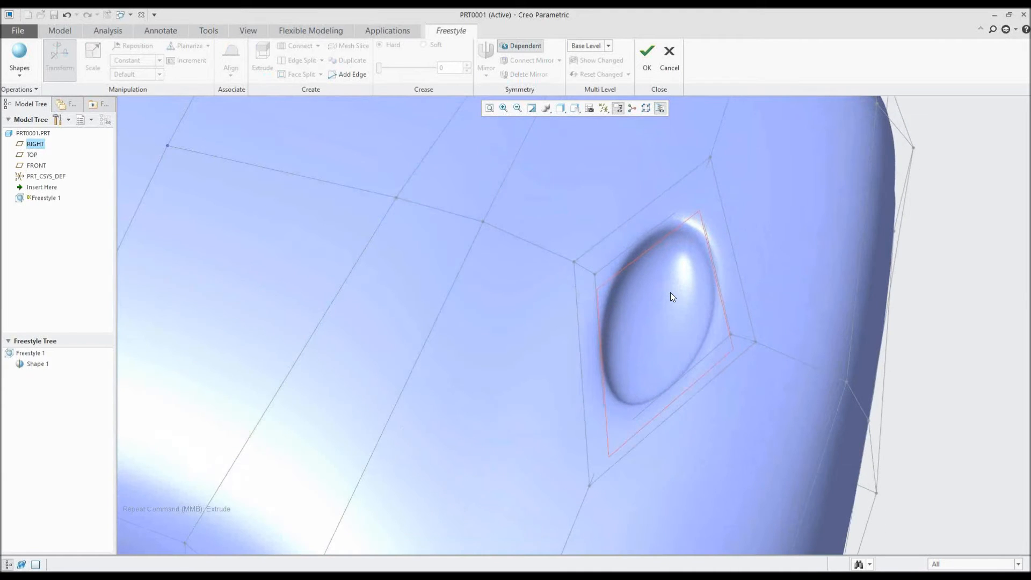
{"action": "left_click", "coordinate": [670, 292]}
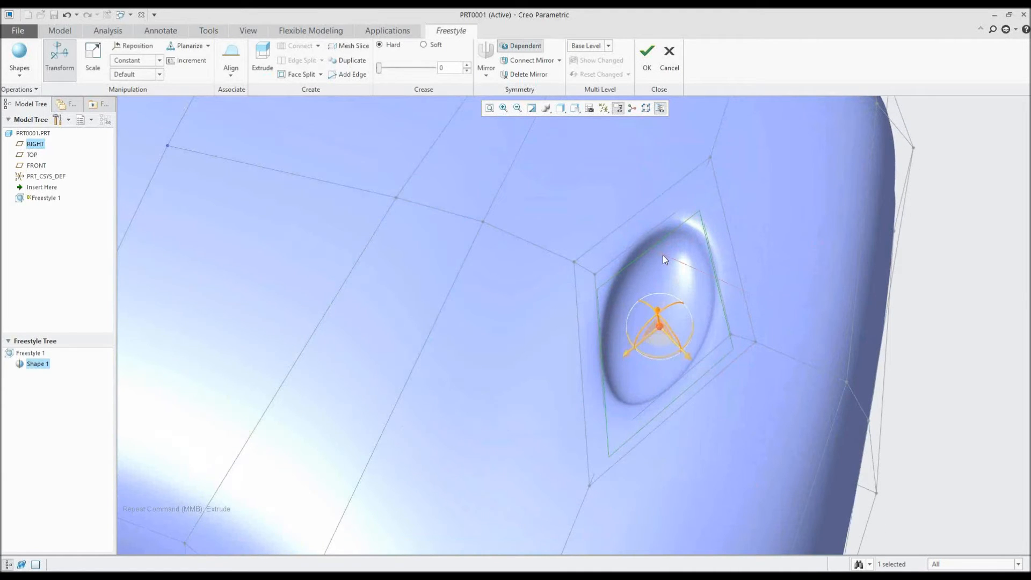
{"action": "right_click", "coordinate": [671, 274]}
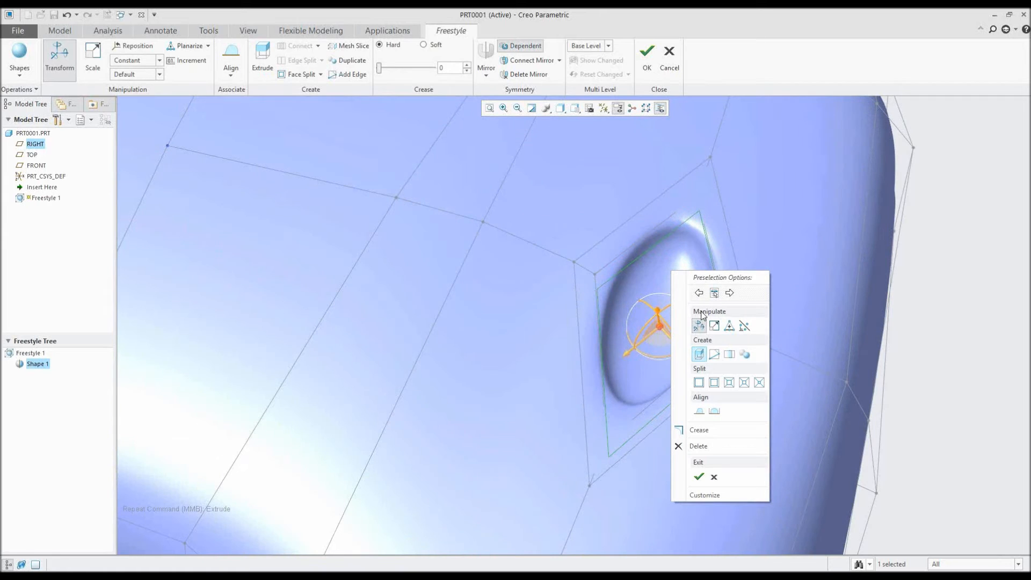
{"action": "left_click", "coordinate": [699, 382]}
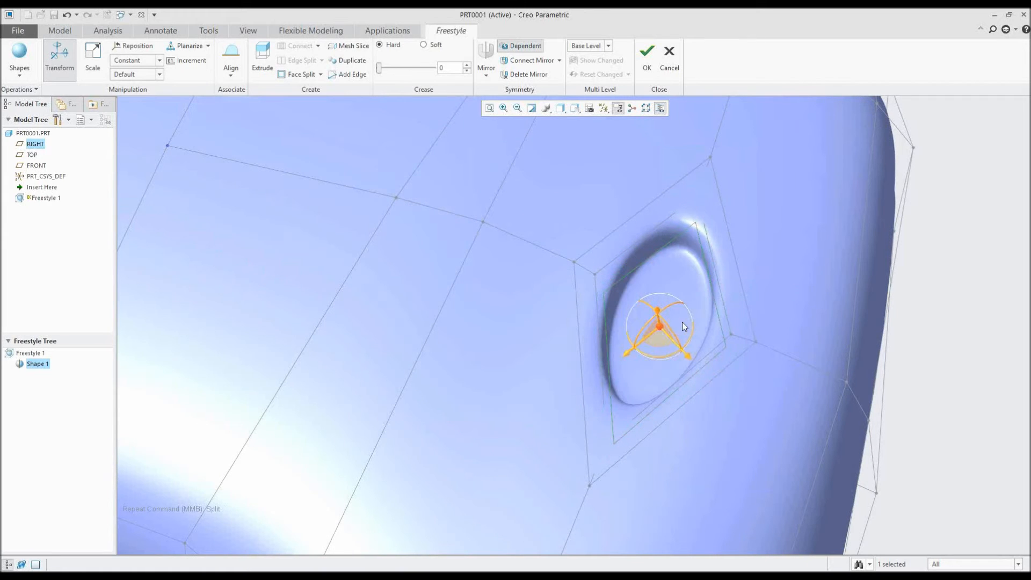
{"action": "left_click_drag", "start_coordinate": [667, 318], "coordinate": [661, 233]}
{"action": "middle_click_drag", "start_coordinate": [661, 233], "coordinate": [730, 248]}
{"action": "left_click", "coordinate": [858, 222]}
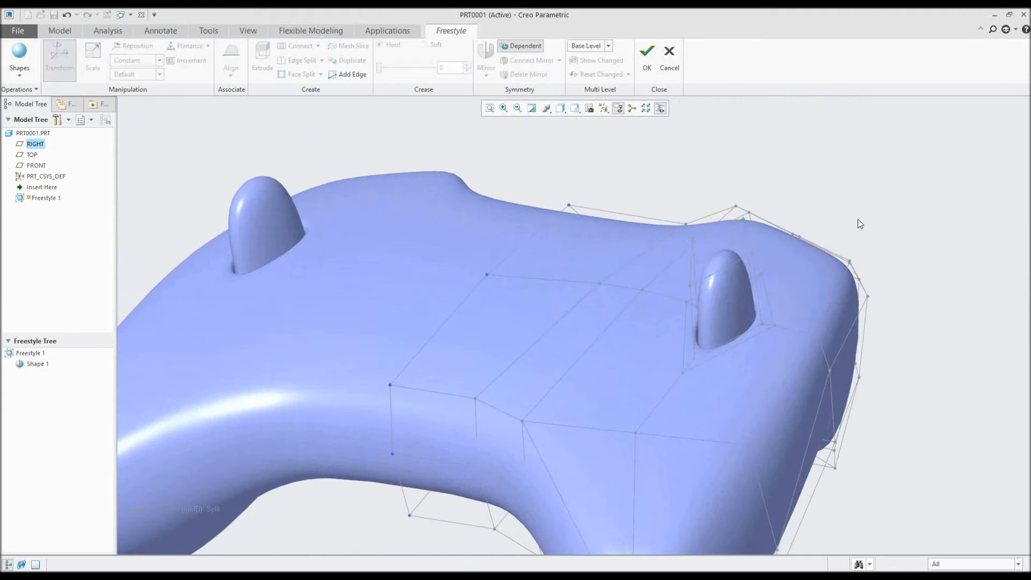
Apply a hard crease of 100 to the post's top face and lower that face into a short flat-topped button.
{"action": "left_click", "coordinate": [728, 254]}
{"action": "right_click", "coordinate": [740, 239]}
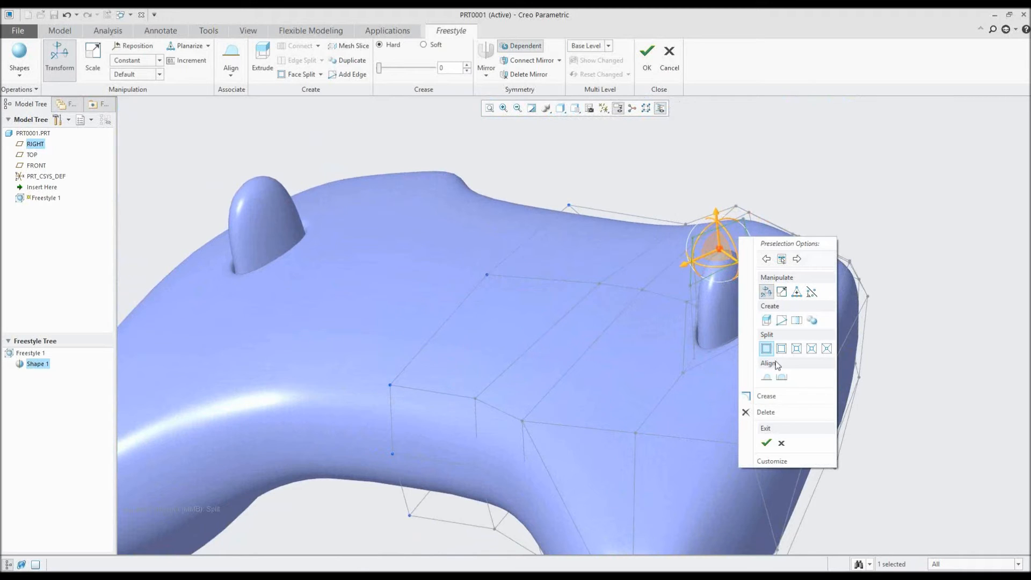
{"action": "left_click", "coordinate": [772, 398]}
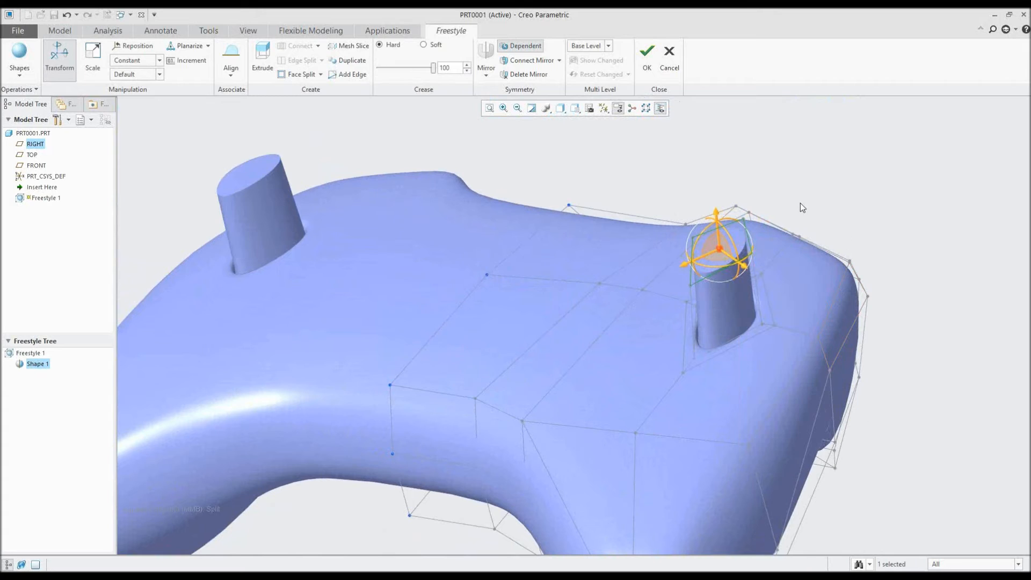
{"action": "left_click_drag", "start_coordinate": [716, 215], "coordinate": [720, 268]}
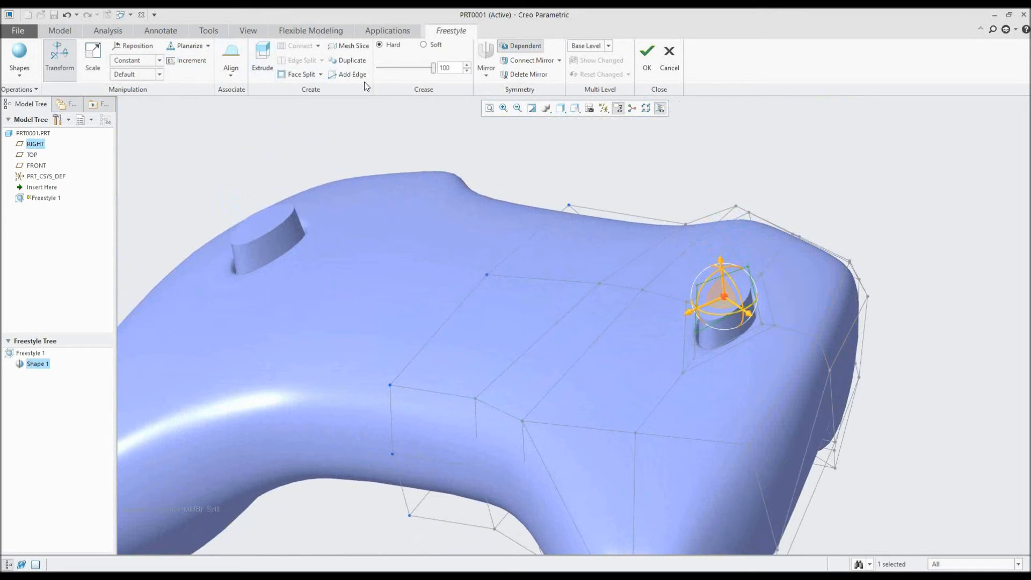
{"action": "left_click", "coordinate": [785, 170]}
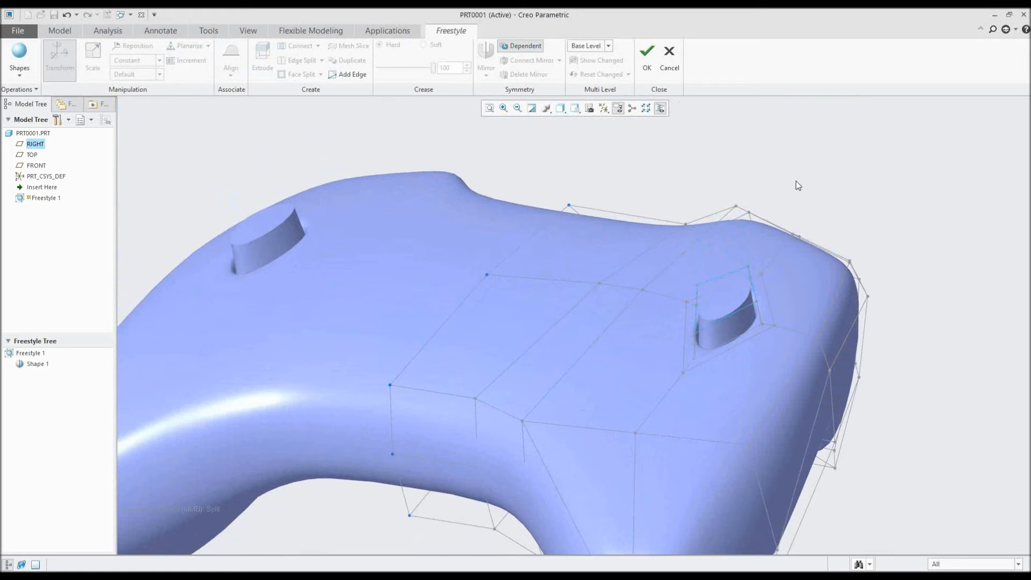
Switch to the MIRROR.PRT model, discarding the open Freestyle edits on the controller.
{"action": "left_click", "coordinate": [132, 18]}
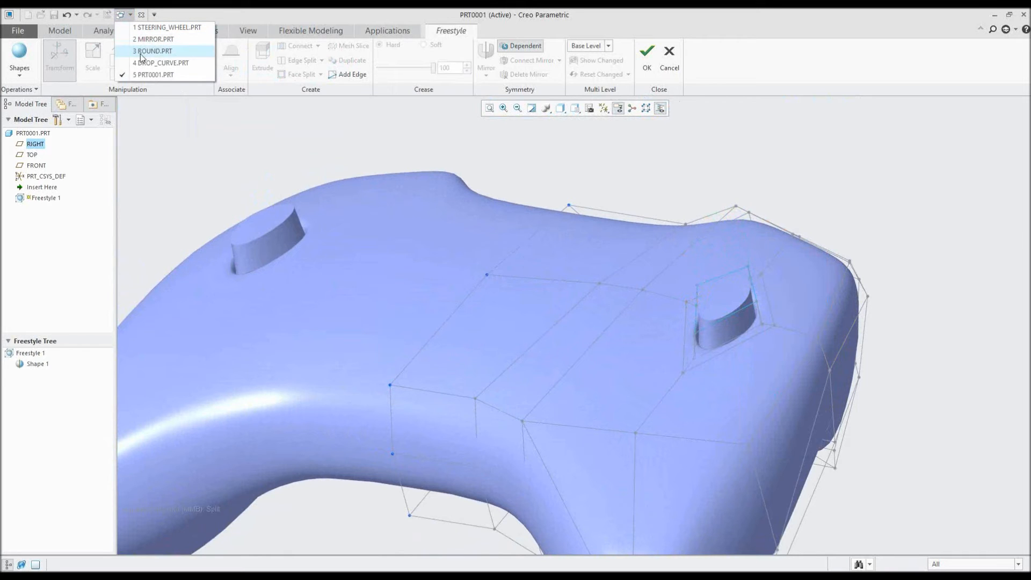
{"action": "mouse_move", "coordinate": [143, 50]}
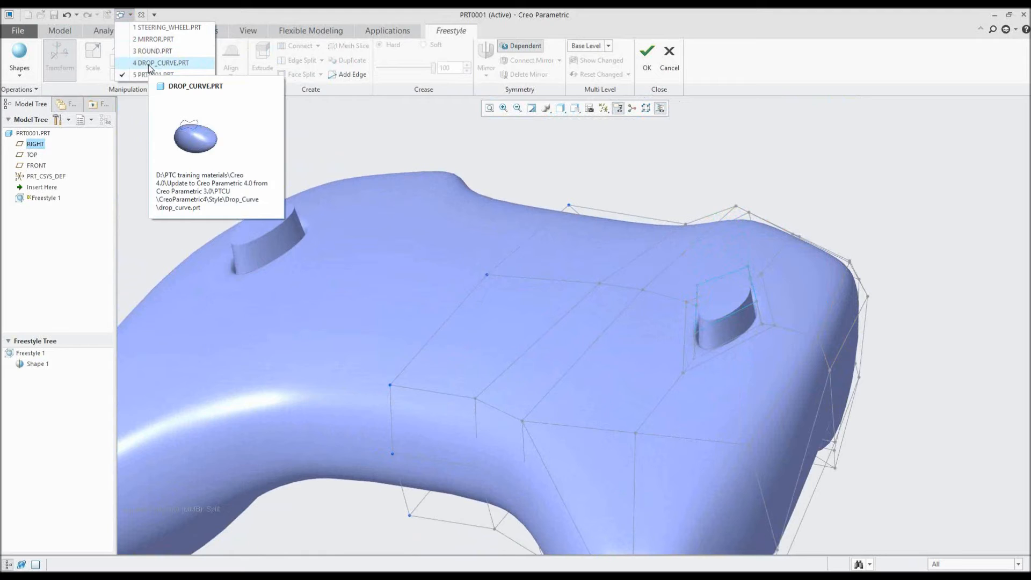
{"action": "left_click", "coordinate": [155, 39]}
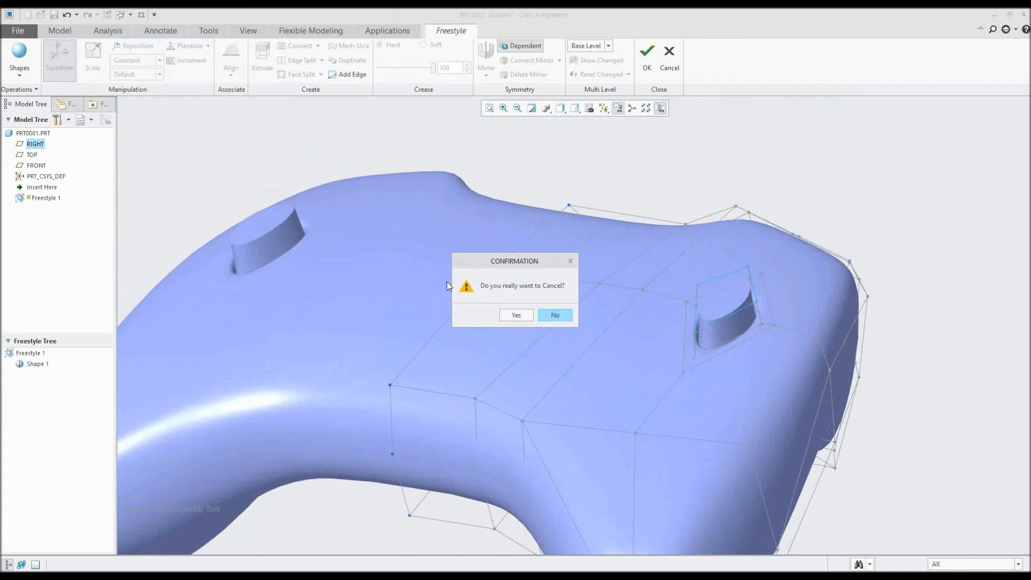
{"action": "left_click", "coordinate": [516, 315]}
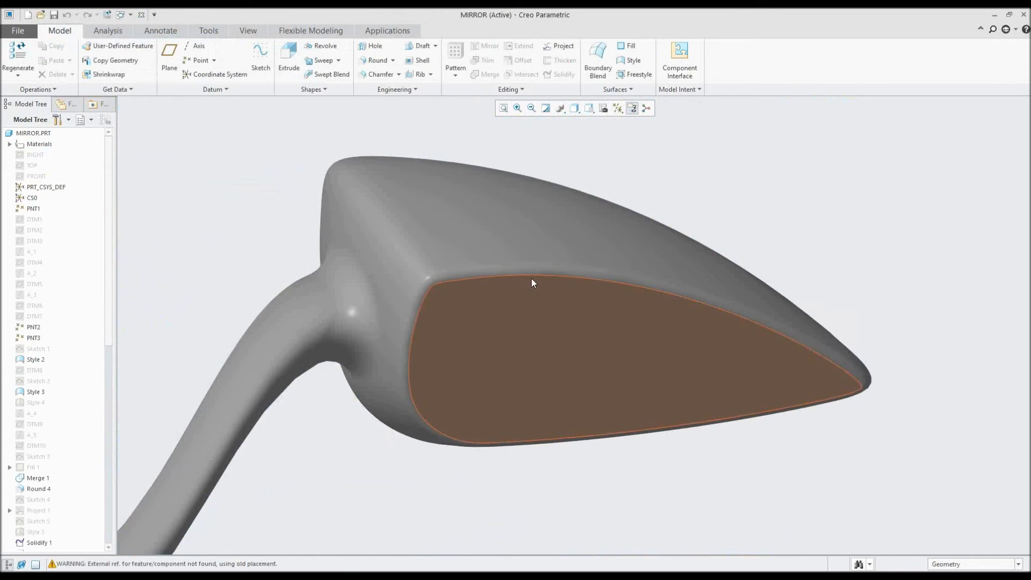
Open the Style feature that defines the mirror housing's rounded corner surface for editing.
{"action": "middle_click_drag", "start_coordinate": [531, 278], "coordinate": [530, 278]}
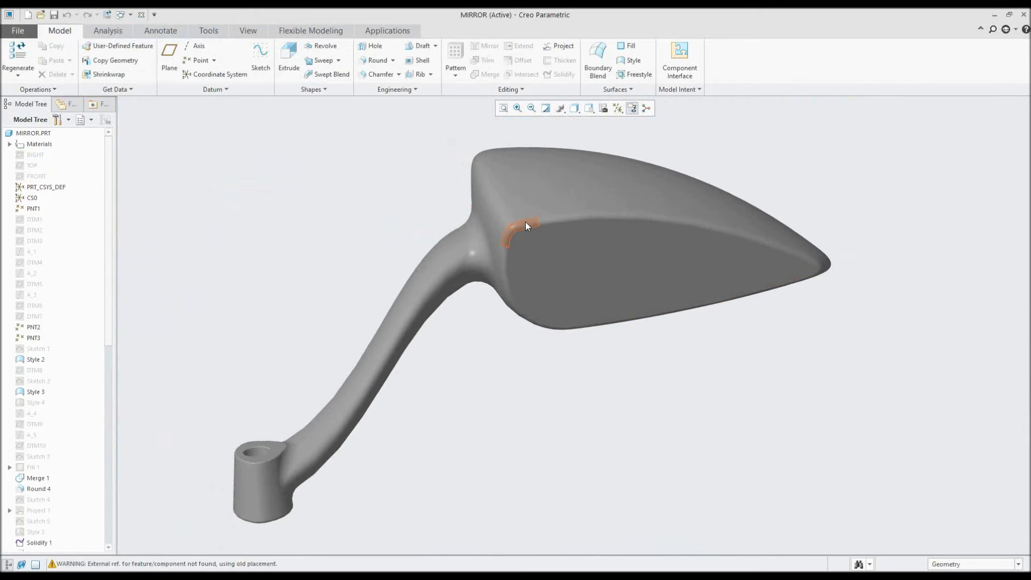
{"action": "left_click", "coordinate": [523, 187]}
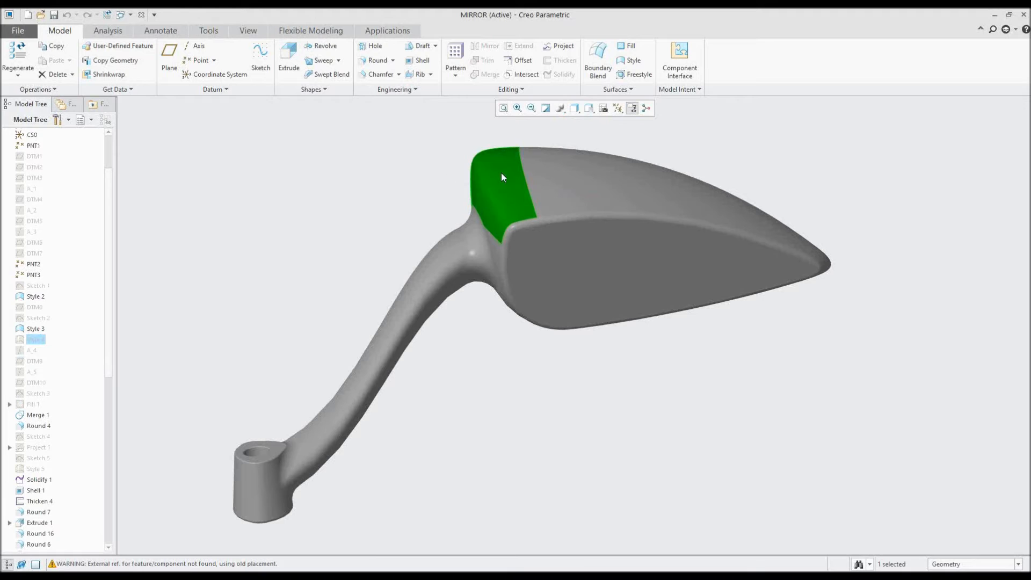
{"action": "left_click", "coordinate": [510, 113]}
{"action": "middle_click_drag", "start_coordinate": [501, 200], "coordinate": [513, 197]}
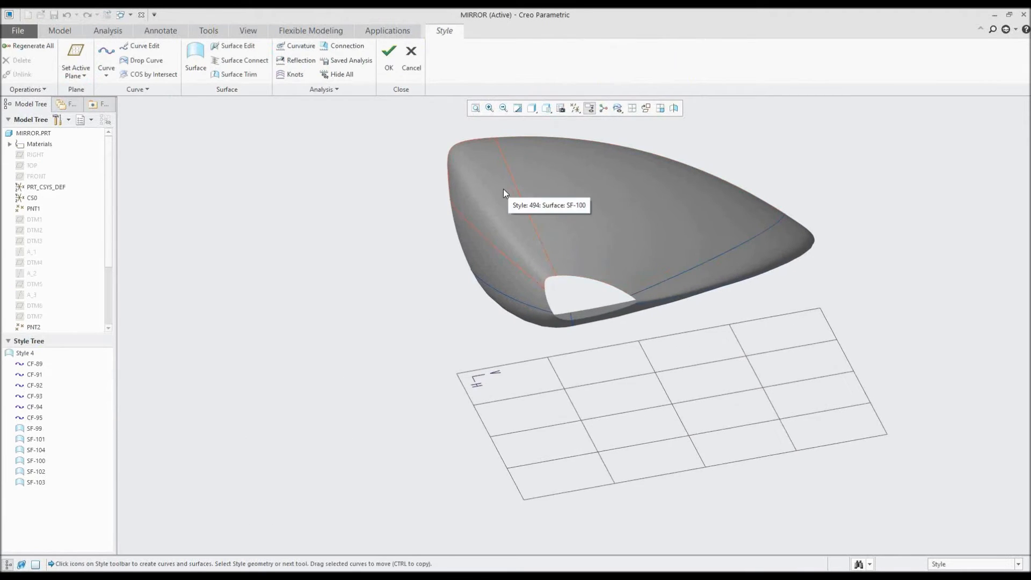
Examine the curvature plot across surfaces SF-100 and SF-99 of the mirror housing, and close the analysis without saving it.
{"action": "left_click", "coordinate": [504, 188]}
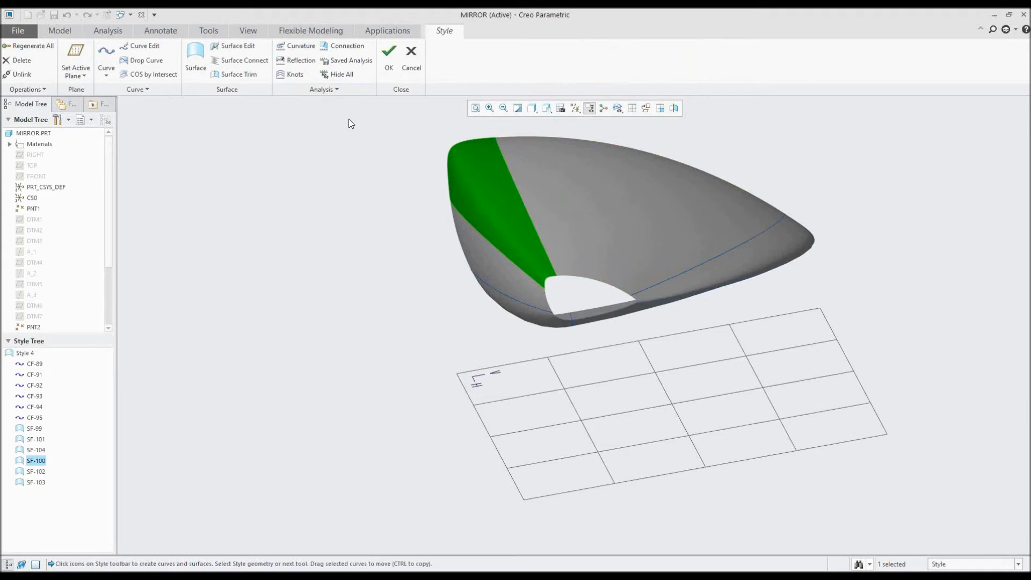
{"action": "left_click", "coordinate": [454, 126]}
{"action": "left_click", "coordinate": [288, 45]}
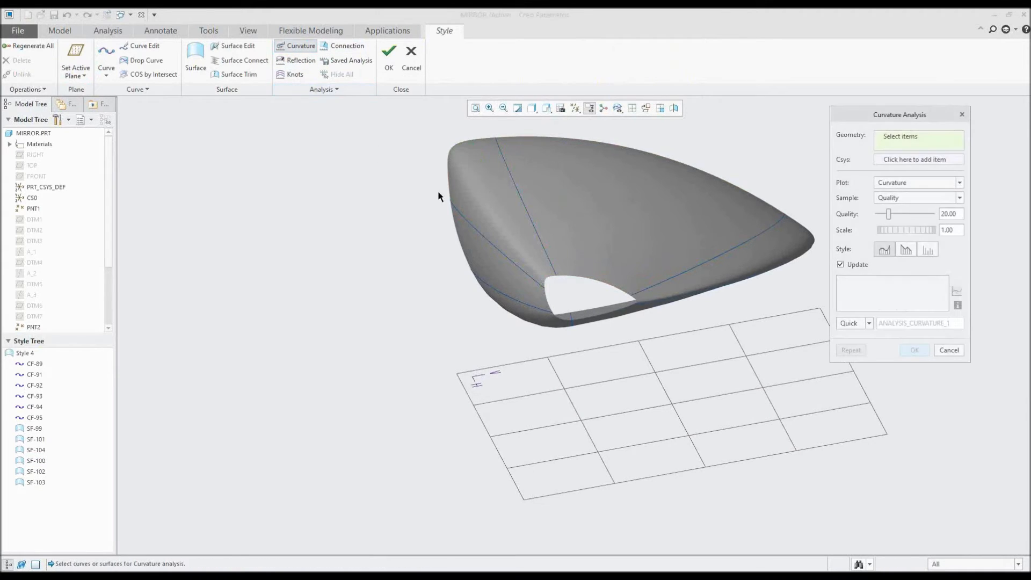
{"action": "left_click", "coordinate": [473, 194]}
{"action": "left_click", "coordinate": [598, 204], "text": "ctrl"}
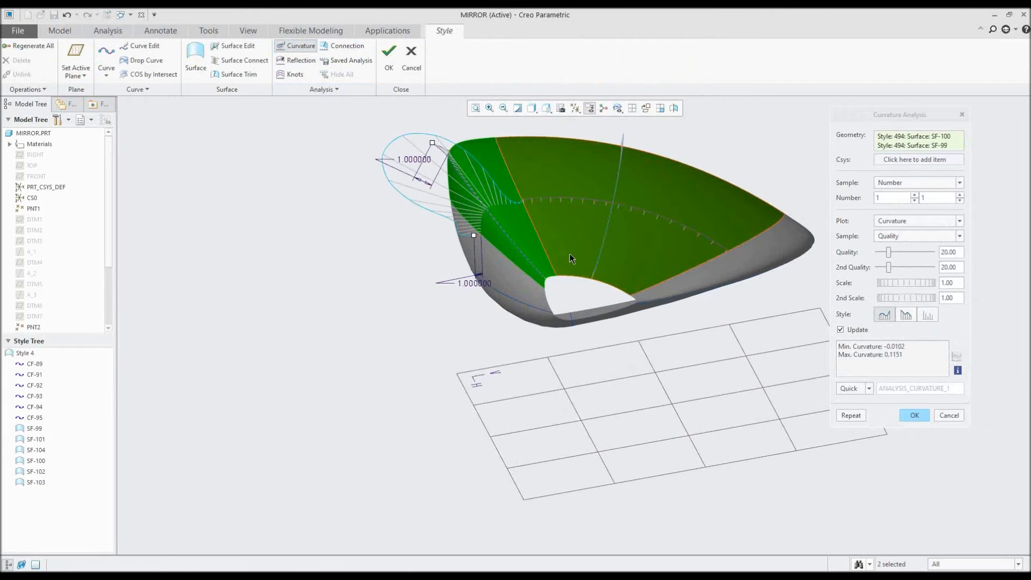
{"action": "scroll", "coordinate": [543, 227], "scroll_direction": "up", "scroll_amount": 2}
{"action": "scroll", "coordinate": [543, 224], "scroll_direction": "down", "scroll_amount": 3}
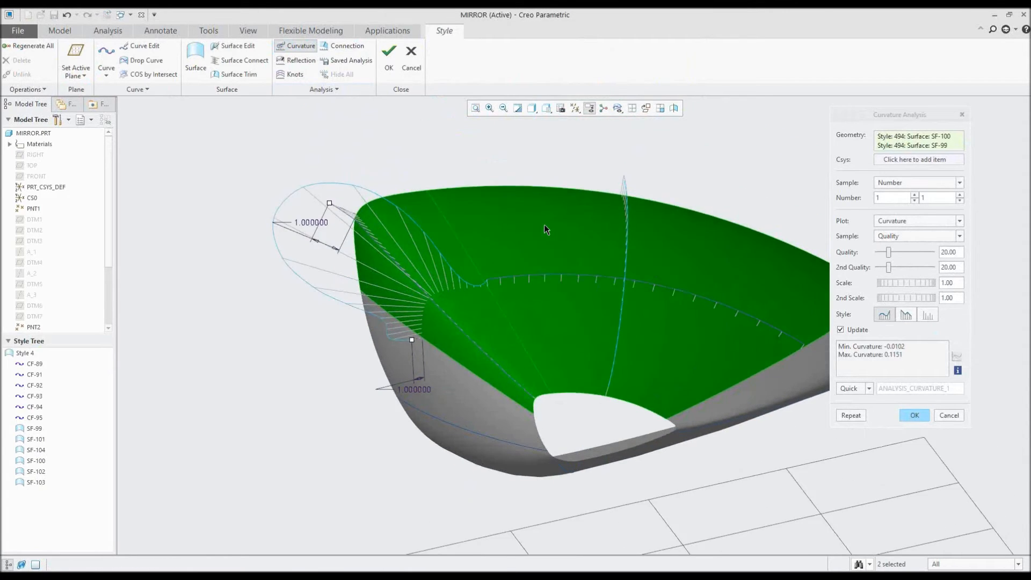
{"action": "middle_click_drag", "start_coordinate": [545, 224], "coordinate": [498, 257]}
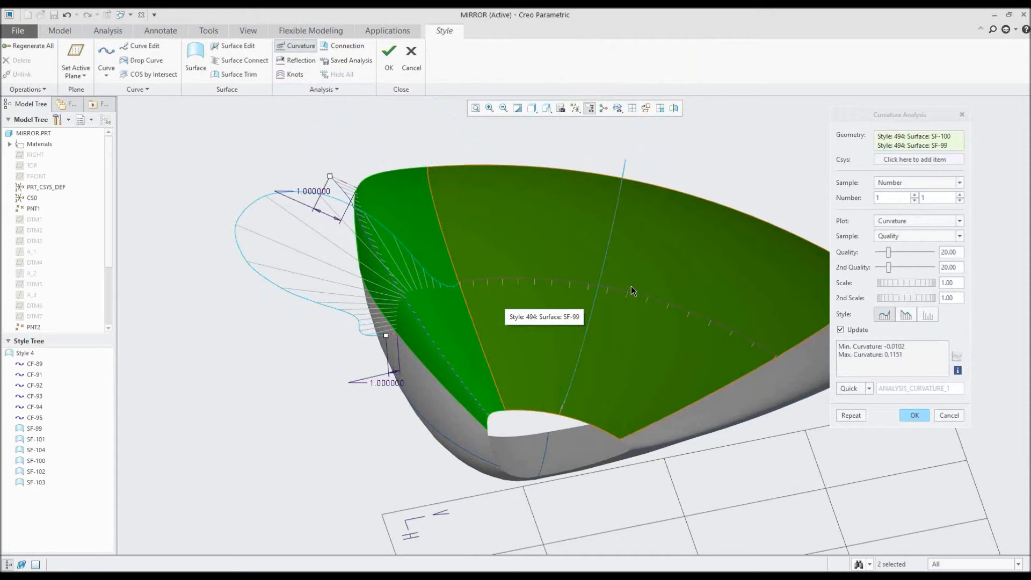
{"action": "left_click", "coordinate": [938, 416]}
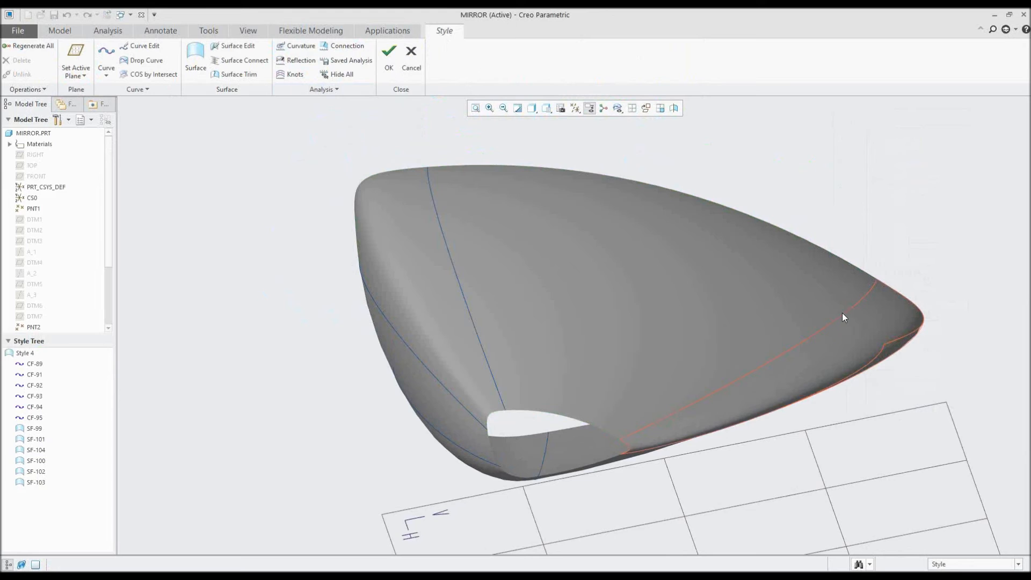
Change the connection of corner surface SF-100 to the adjacent large surface SF-99 to G3 Acceleration and accept the surface edit.
{"action": "double_click", "coordinate": [408, 217]}
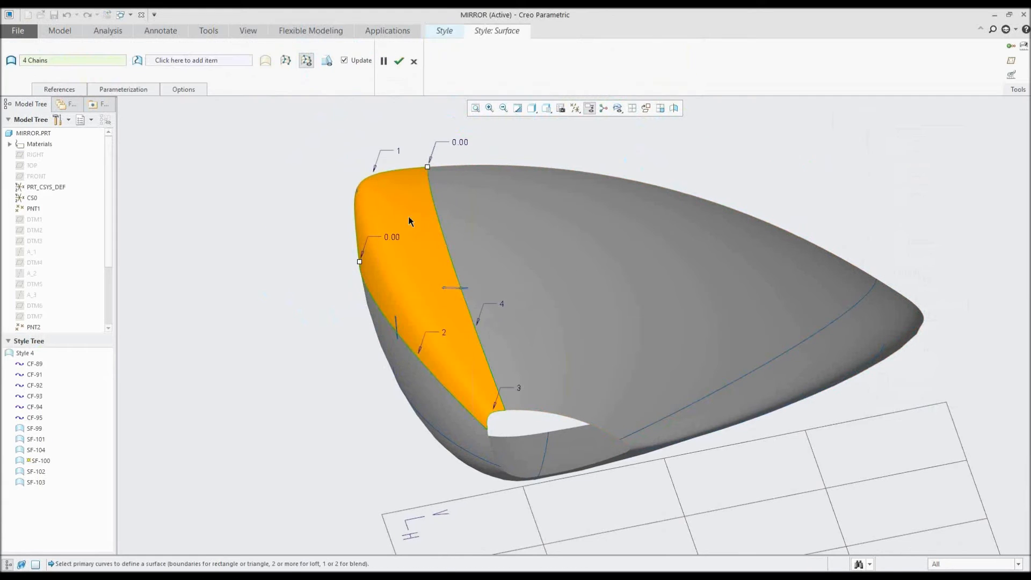
{"action": "scroll", "coordinate": [474, 204], "scroll_direction": "down", "scroll_amount": 3}
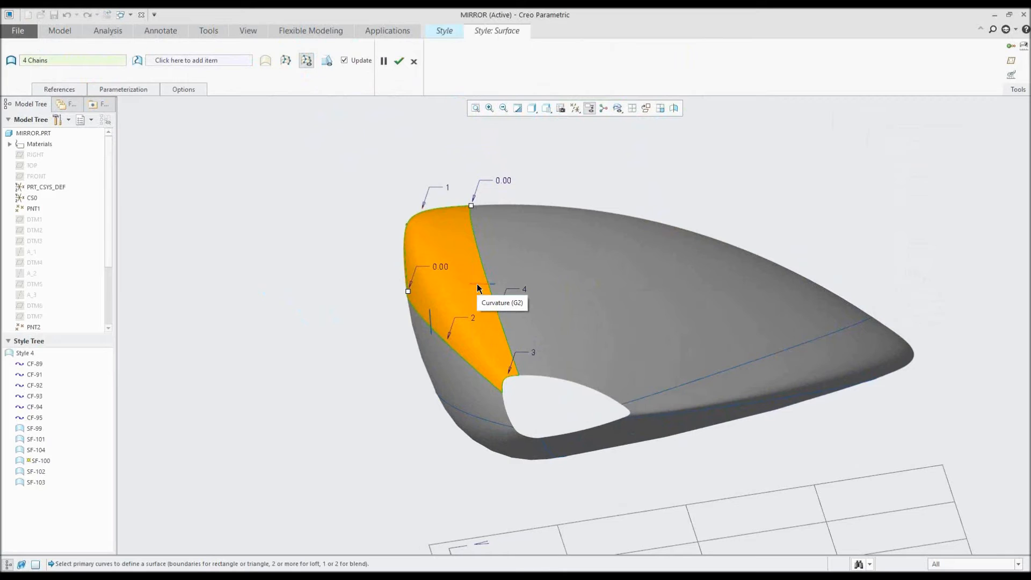
{"action": "right_click", "coordinate": [477, 289]}
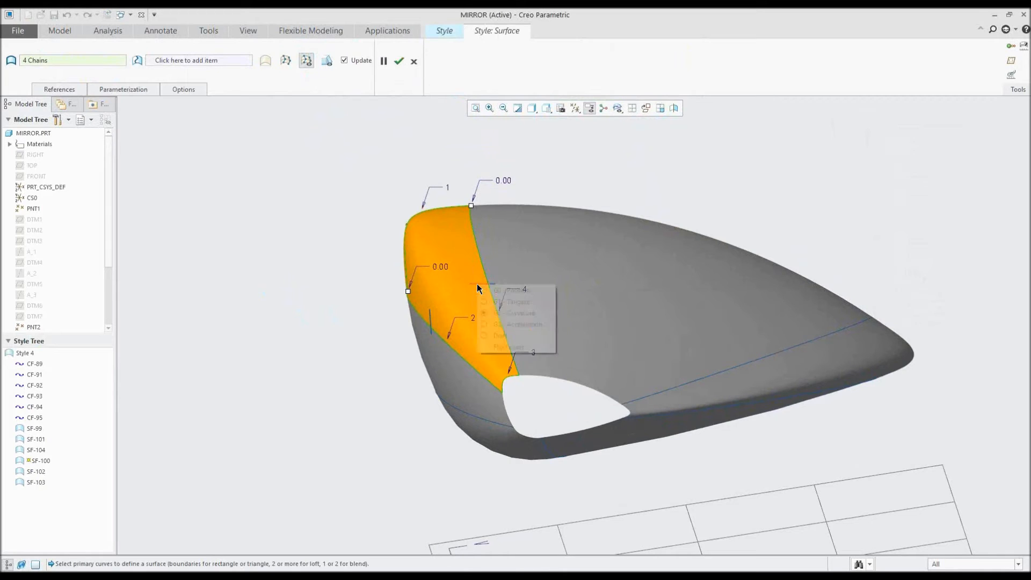
{"action": "left_click", "coordinate": [498, 325]}
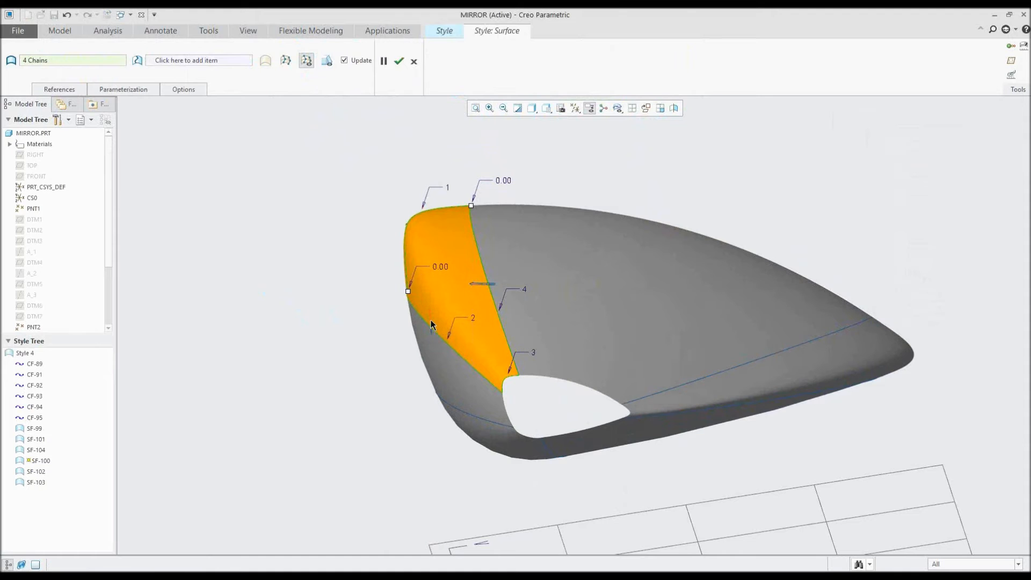
{"action": "scroll", "coordinate": [441, 332], "scroll_direction": "down", "scroll_amount": 5}
{"action": "middle_click_drag", "start_coordinate": [449, 317], "coordinate": [500, 277]}
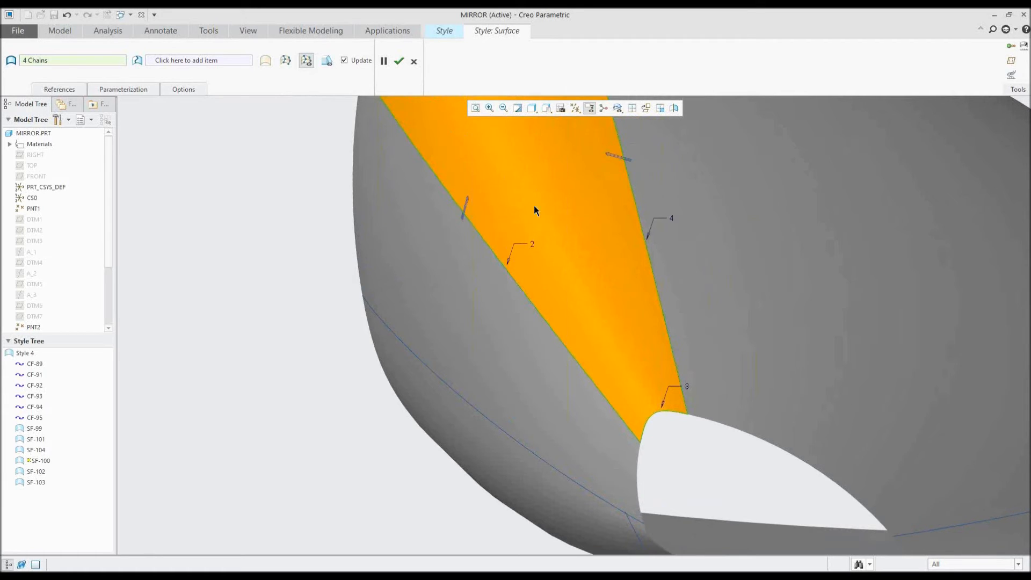
{"action": "middle_click_drag", "start_coordinate": [566, 218], "coordinate": [518, 281]}
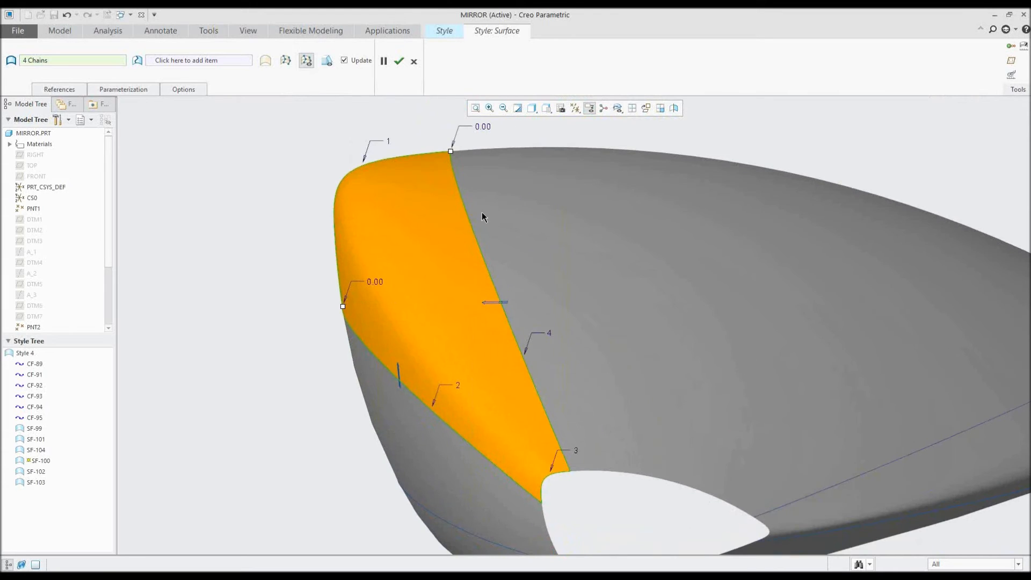
{"action": "left_click", "coordinate": [398, 62]}
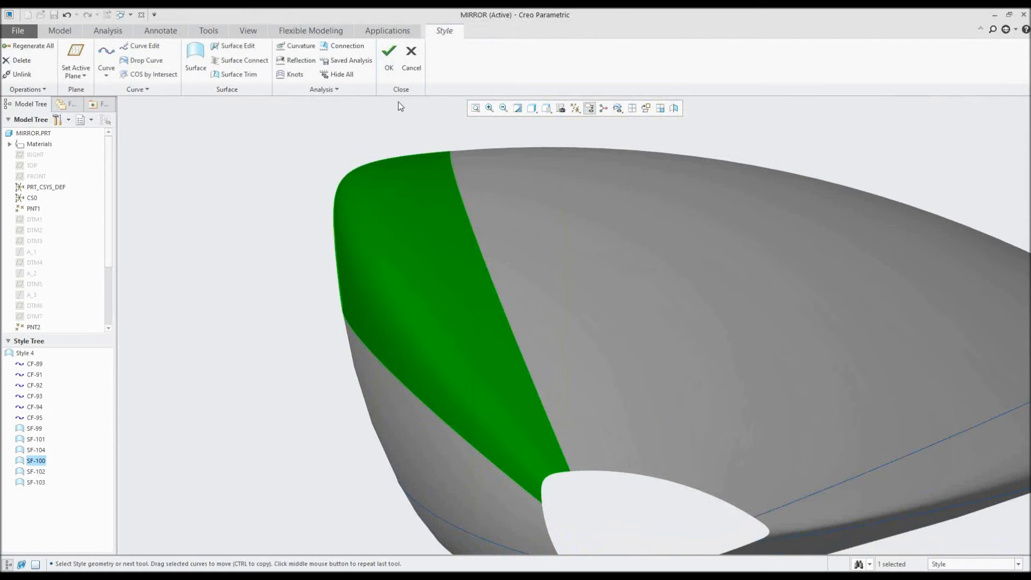
Run a quick curvature analysis on surfaces SF-99 and SF-100 to examine the transition across their G3 boundary.
{"action": "left_click", "coordinate": [407, 143]}
{"action": "middle_click_drag", "start_coordinate": [407, 143], "coordinate": [361, 112]}
{"action": "left_click", "coordinate": [293, 46]}
{"action": "left_click", "coordinate": [612, 230]}
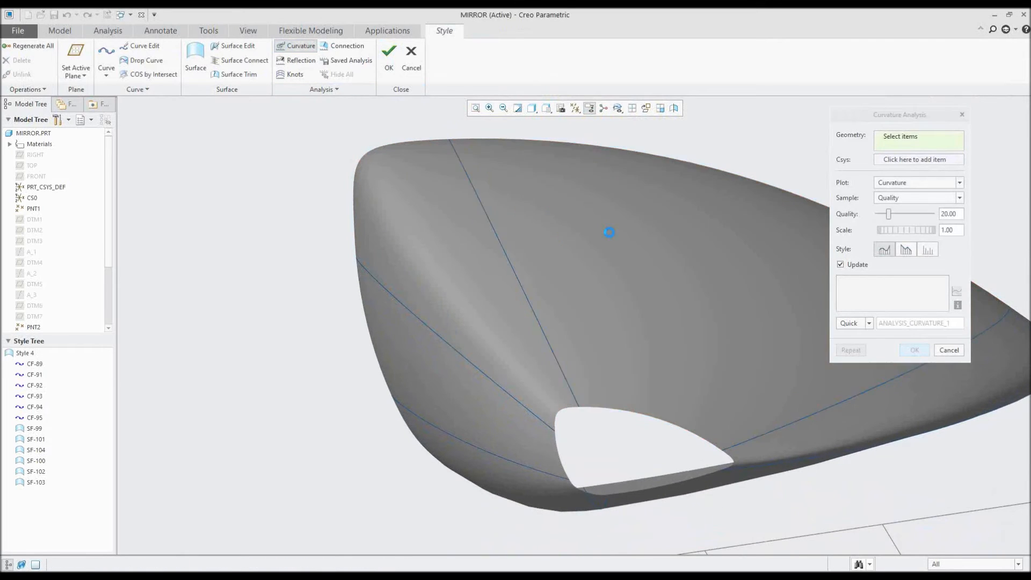
{"action": "left_click", "coordinate": [462, 225], "text": "ctrl"}
{"action": "middle_click_drag", "start_coordinate": [611, 161], "coordinate": [610, 159]}
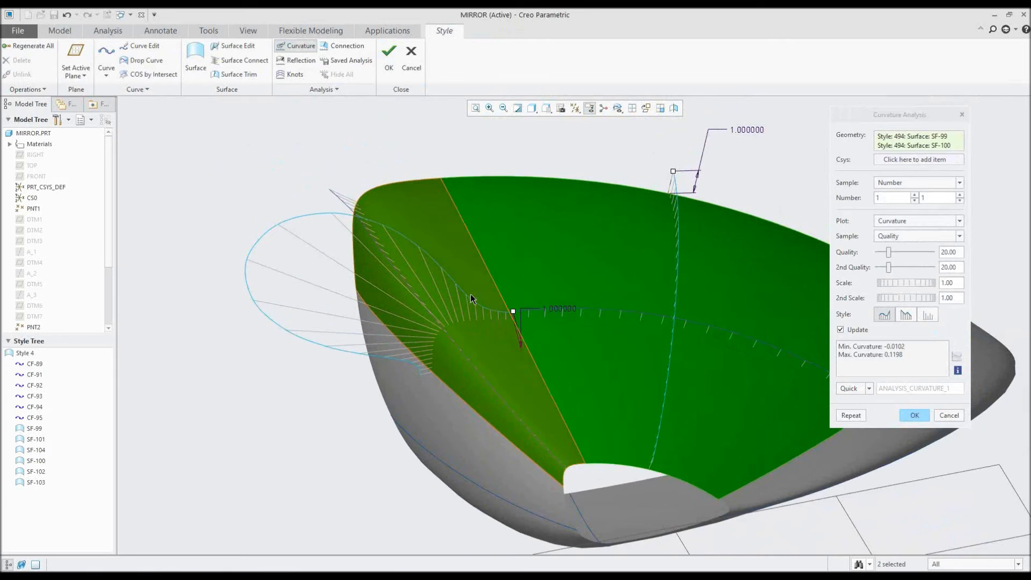
{"action": "left_click", "coordinate": [915, 415]}
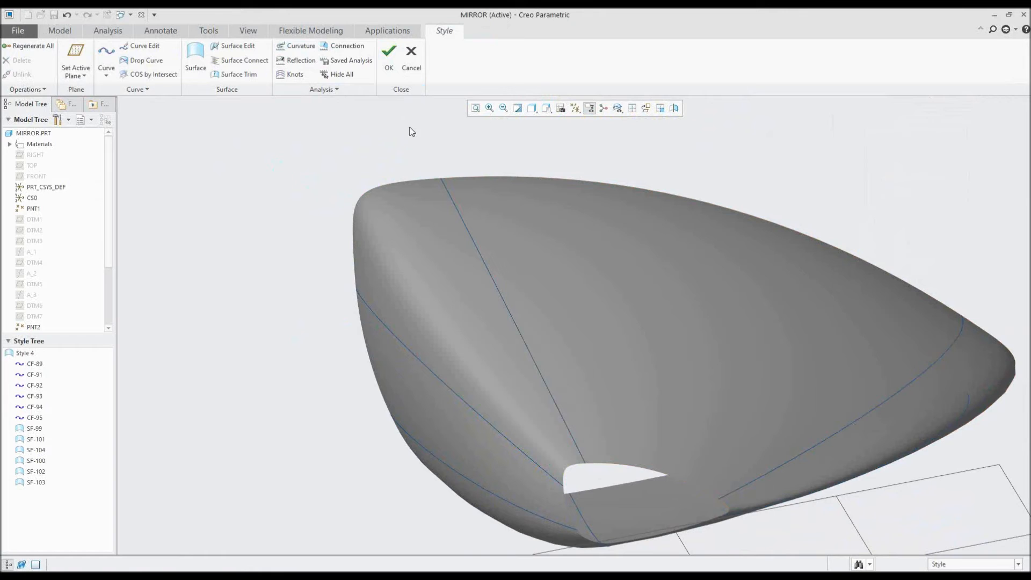
Run a quick reflection analysis on surfaces SF-100 and SF-99 and examine the stripe flow across their shared boundary from several angles.
{"action": "left_click", "coordinate": [302, 62]}
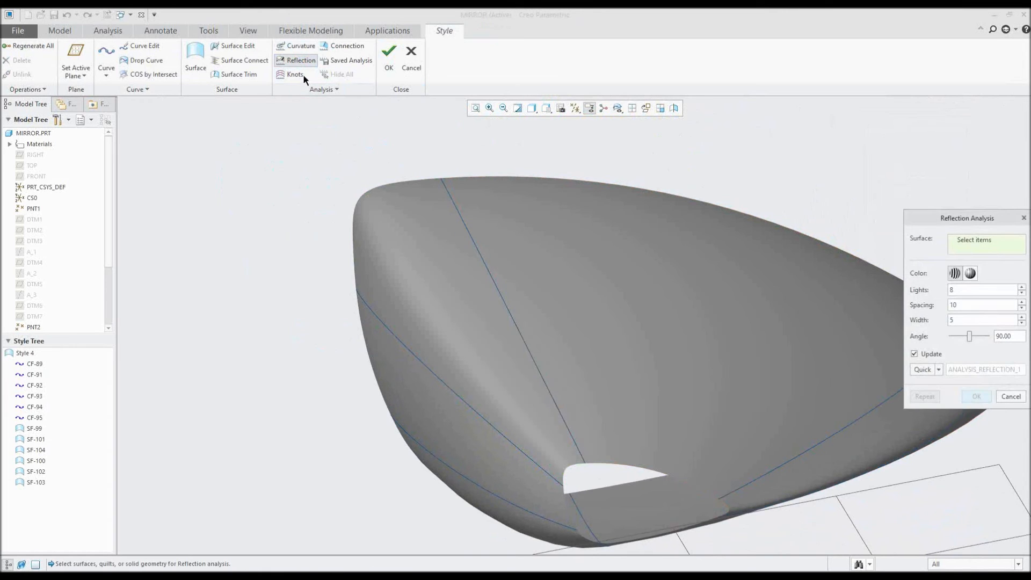
{"action": "left_click", "coordinate": [429, 244]}
{"action": "left_click", "coordinate": [529, 248], "text": "ctrl"}
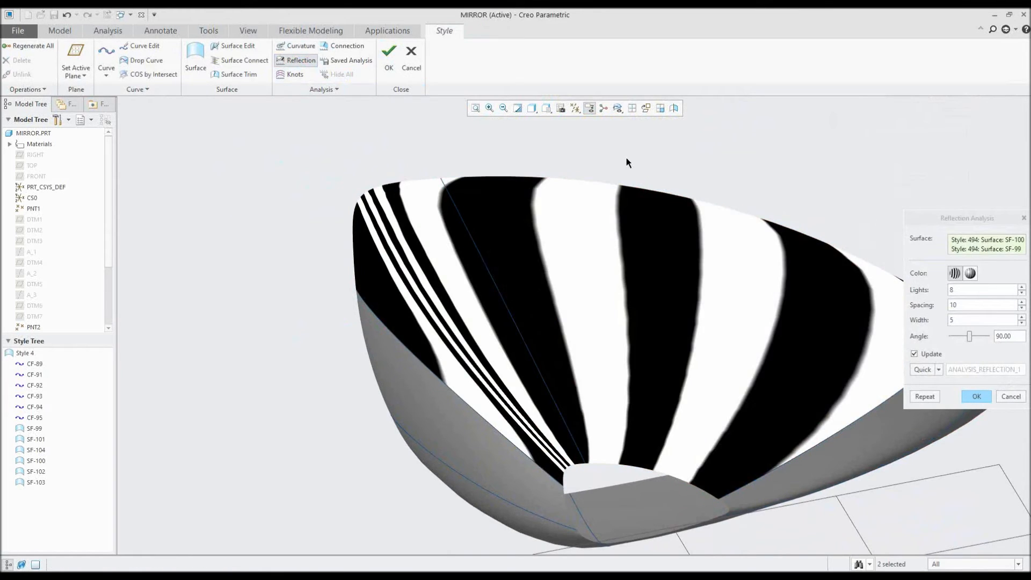
{"action": "mouse_move", "coordinate": [530, 321]}
{"action": "middle_mouse_down"}
{"action": "mouse_move", "coordinate": [538, 311]}
{"action": "mouse_move", "coordinate": [517, 314]}
{"action": "middle_mouse_up"}
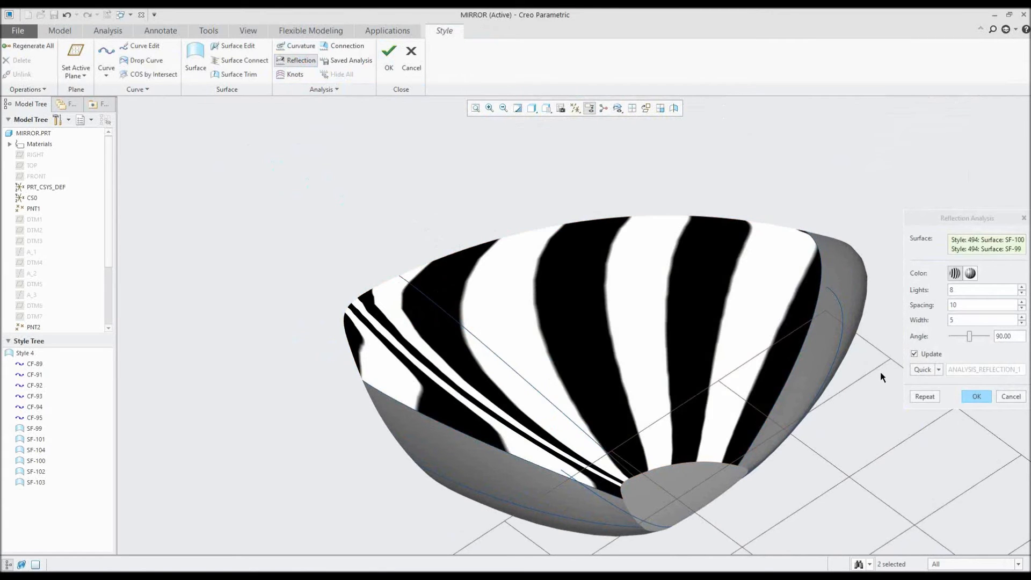
{"action": "middle_click_drag", "start_coordinate": [938, 388], "coordinate": [895, 373]}
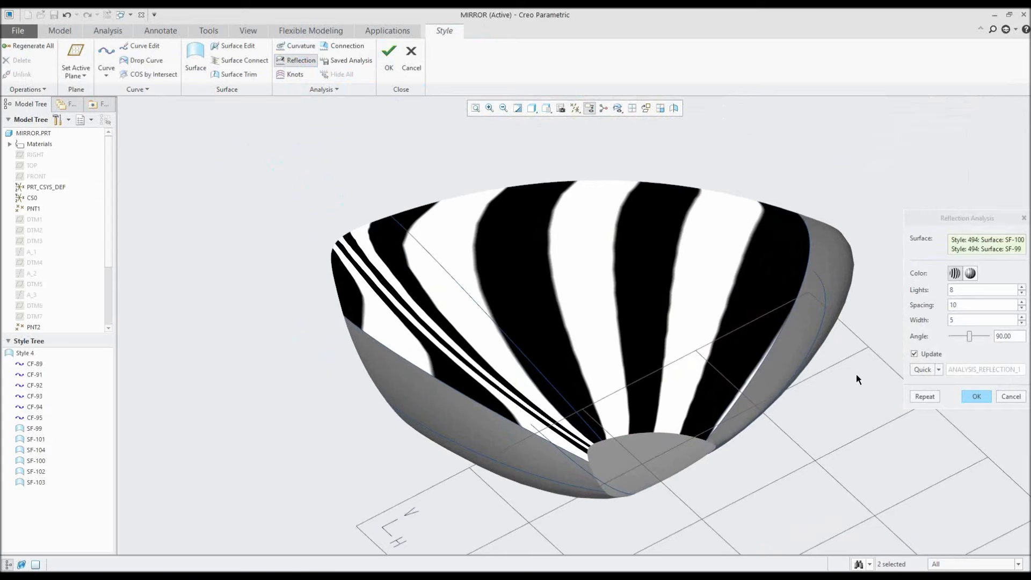
{"action": "left_click", "coordinate": [976, 397]}
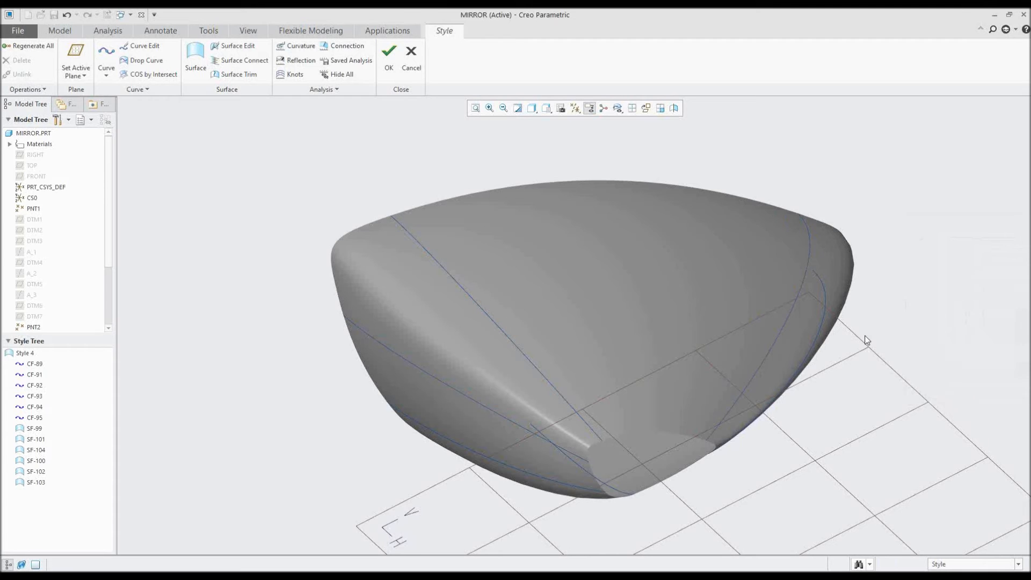
Switch to the ROUND.PRT model, discarding the open Style edits on the mirror.
{"action": "left_click", "coordinate": [130, 14]}
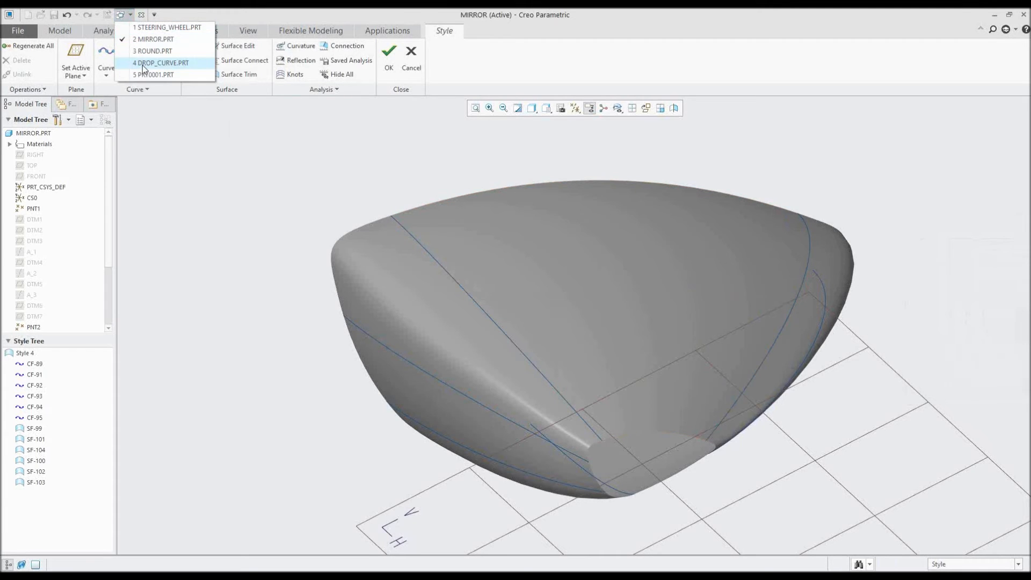
{"action": "mouse_move", "coordinate": [147, 57]}
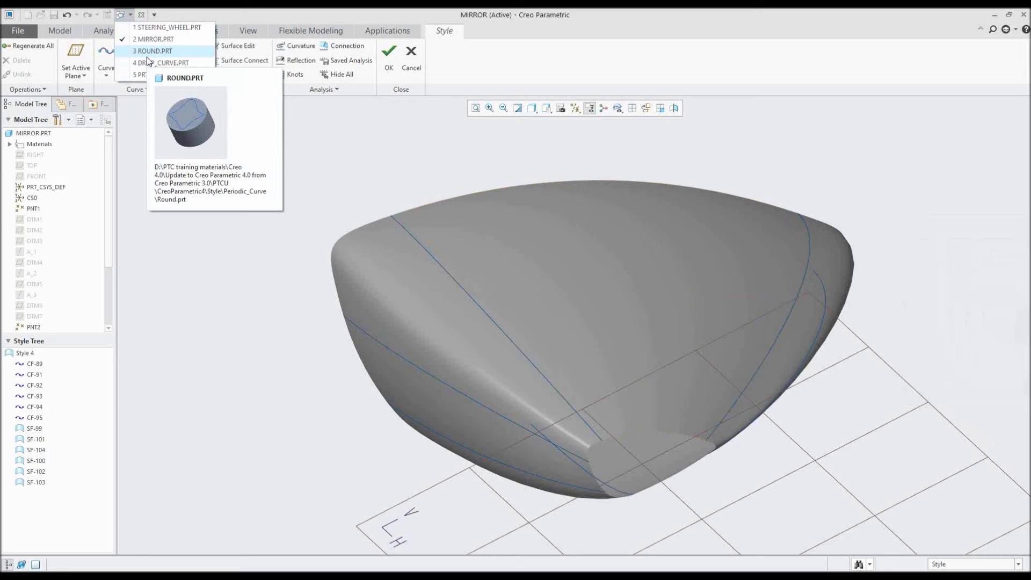
{"action": "left_click", "coordinate": [148, 56]}
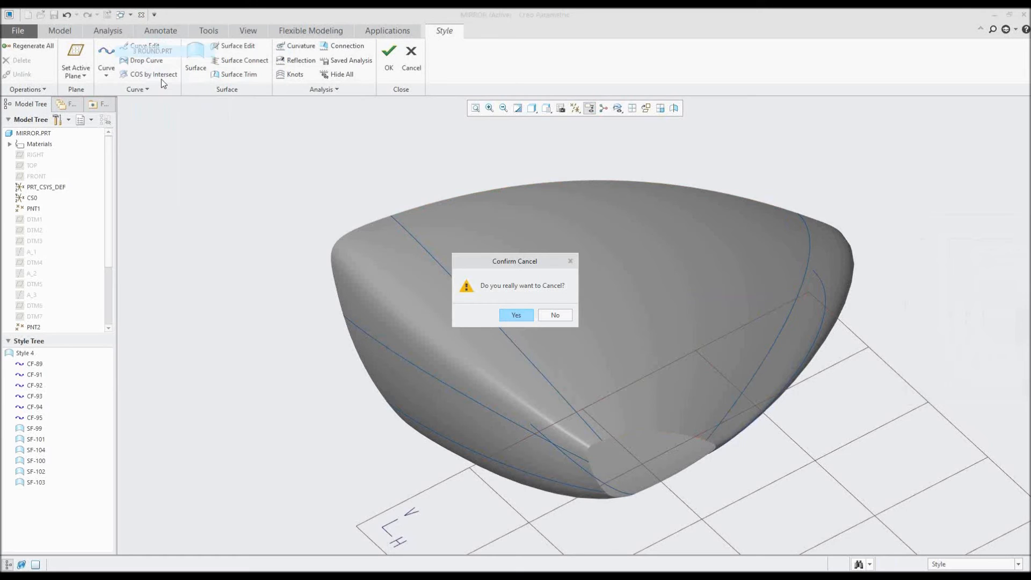
{"action": "left_click", "coordinate": [507, 310]}
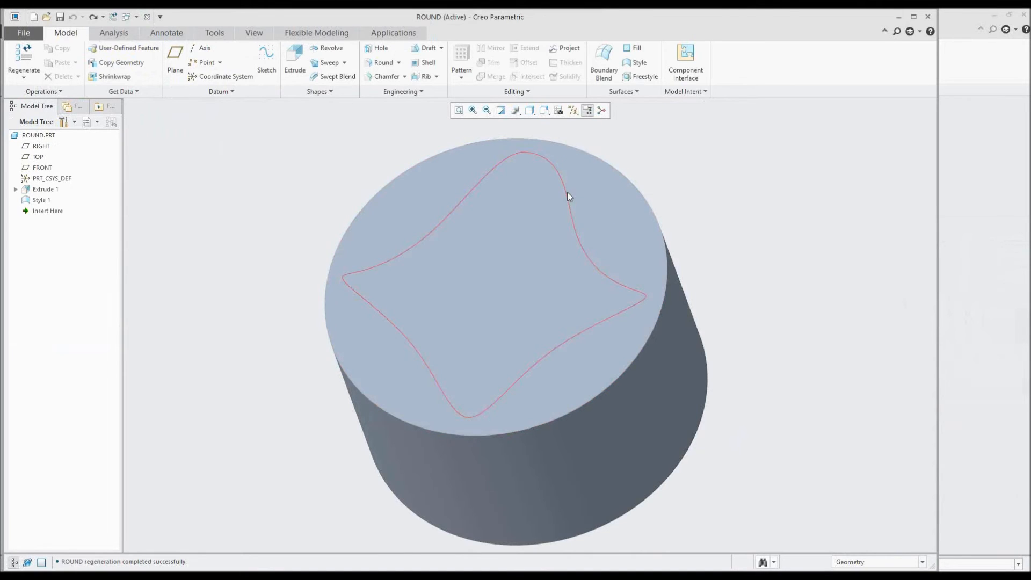
Open Style 1 for editing and start Curve Edit on the closed four-pointed curve on the cylinder's top face.
{"action": "left_click", "coordinate": [568, 195]}
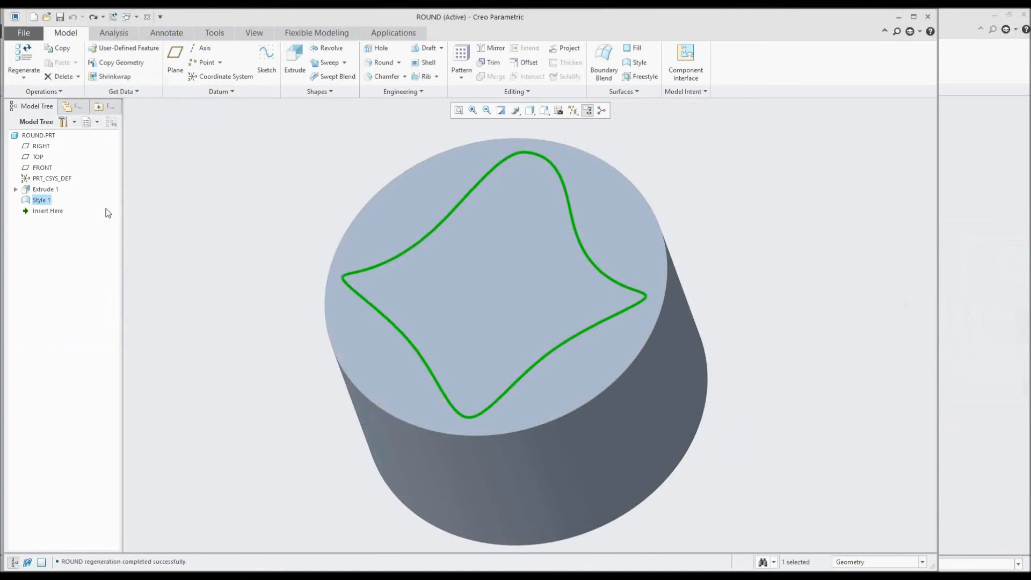
{"action": "left_click", "coordinate": [453, 208]}
{"action": "left_click", "coordinate": [471, 161]}
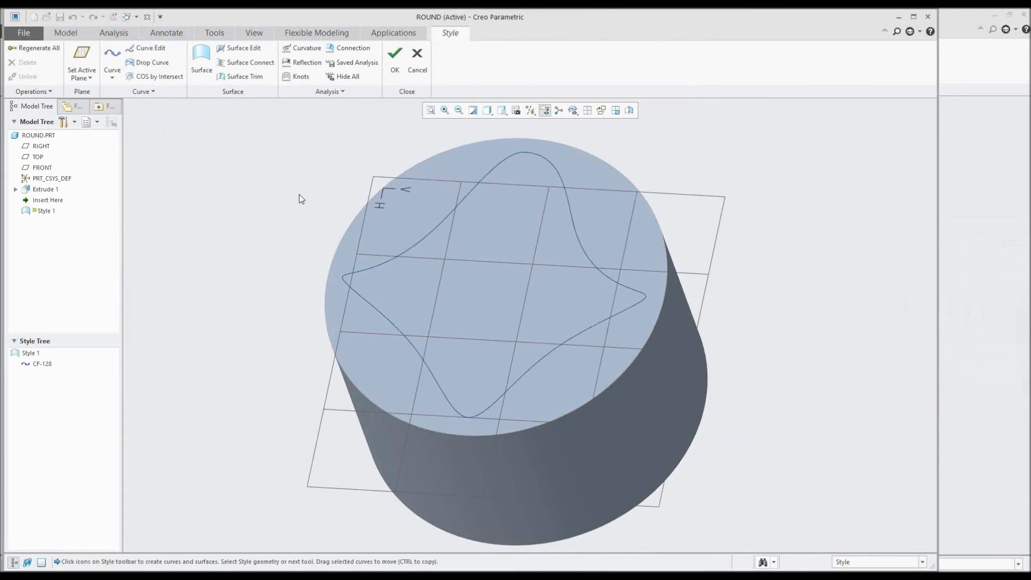
{"action": "left_click", "coordinate": [489, 177]}
{"action": "double_click", "coordinate": [487, 177]}
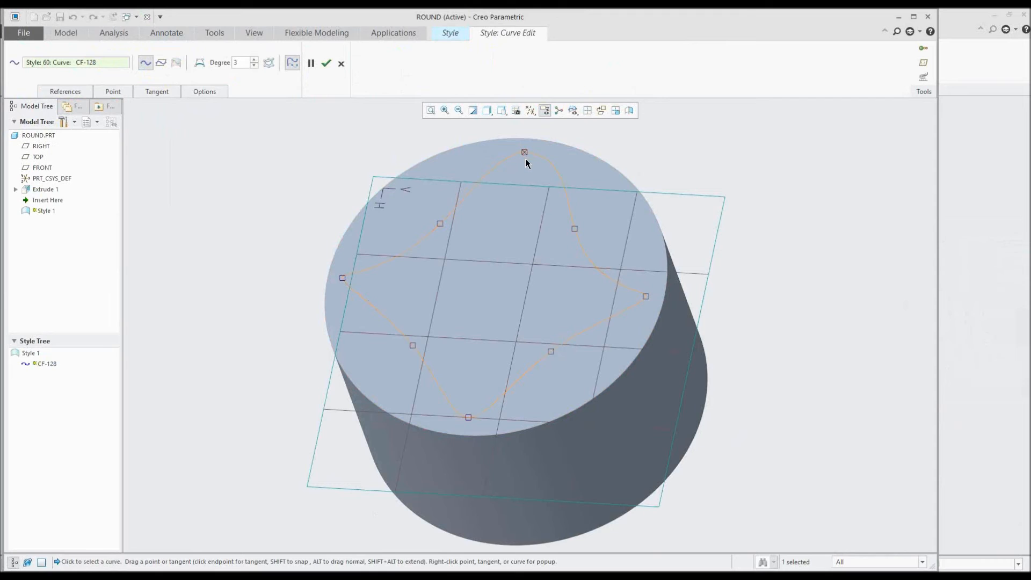
Examine the point and tangent options at the closed curve's end point, and finish editing the curve and Style 1.
{"action": "left_click", "coordinate": [525, 153]}
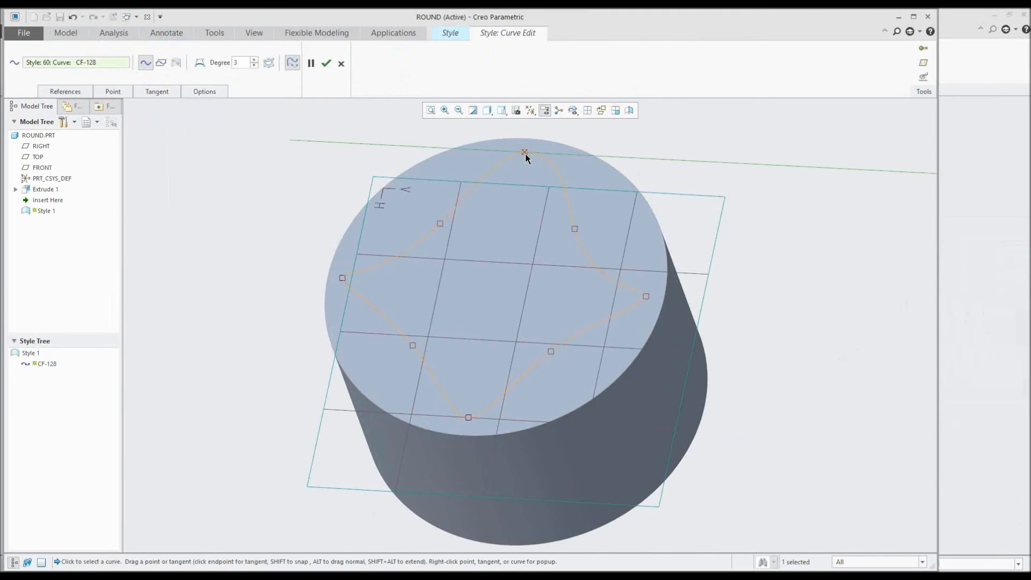
{"action": "scroll", "coordinate": [553, 179], "scroll_direction": "up", "scroll_amount": 1}
{"action": "middle_click_drag", "start_coordinate": [547, 173], "coordinate": [588, 198]}
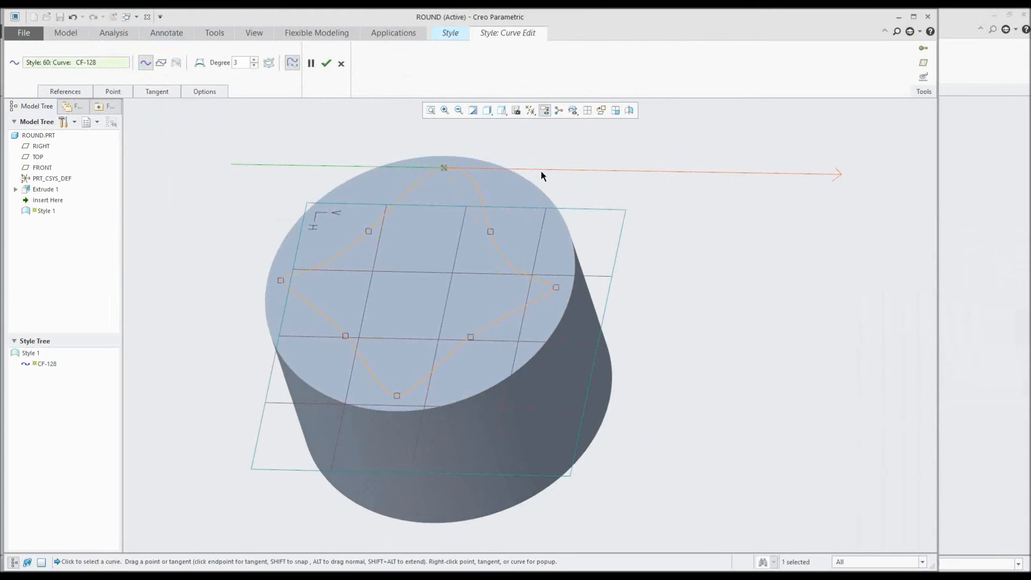
{"action": "right_click", "coordinate": [444, 167]}
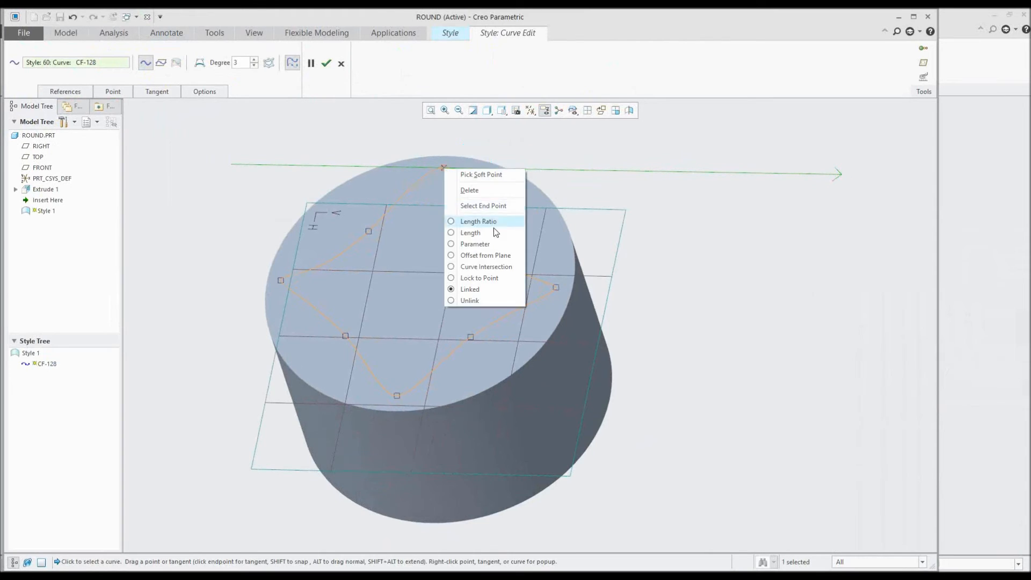
{"action": "left_click", "coordinate": [668, 214]}
{"action": "right_click", "coordinate": [730, 169]}
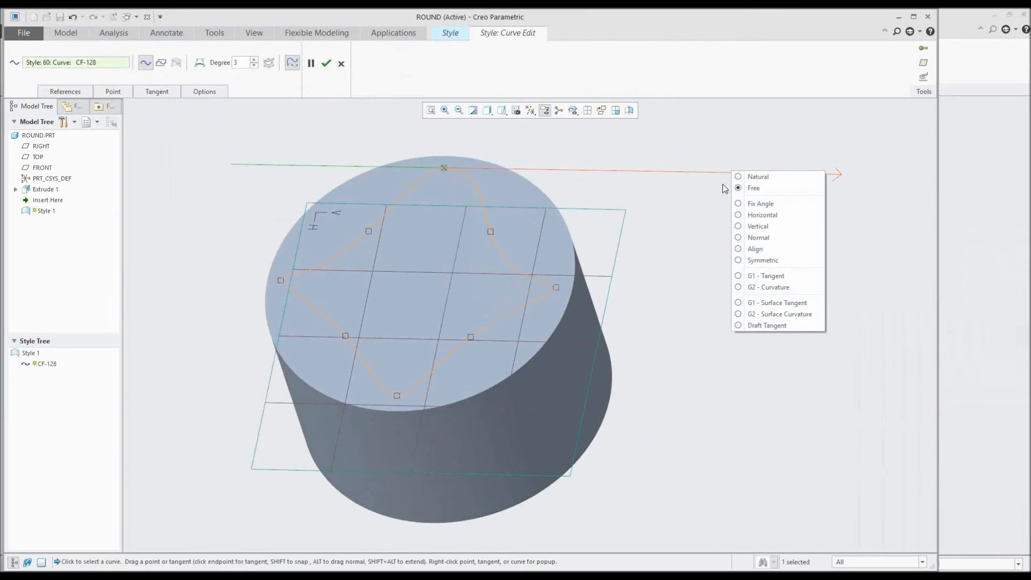
{"action": "left_click", "coordinate": [702, 231]}
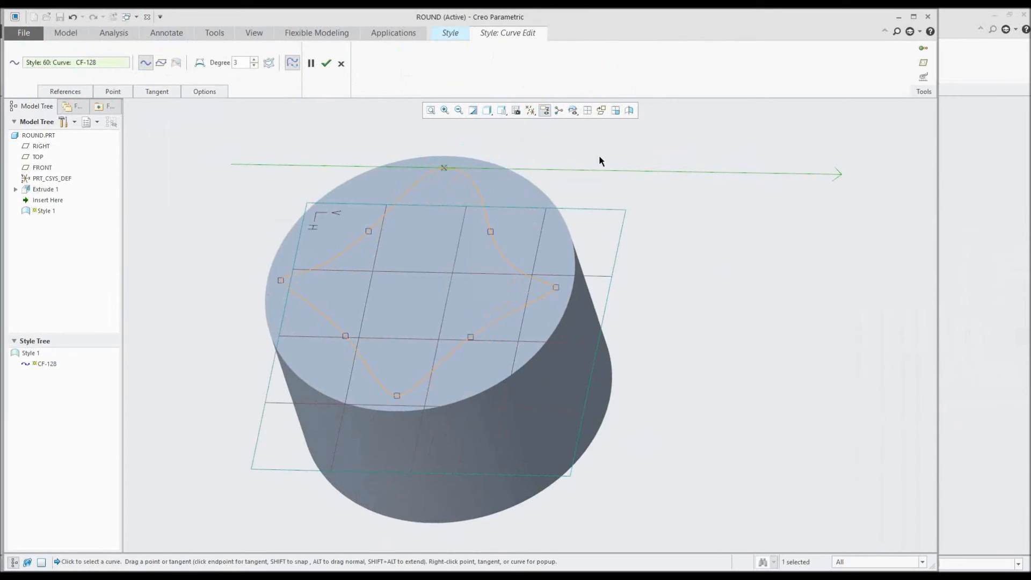
{"action": "left_click", "coordinate": [327, 63]}
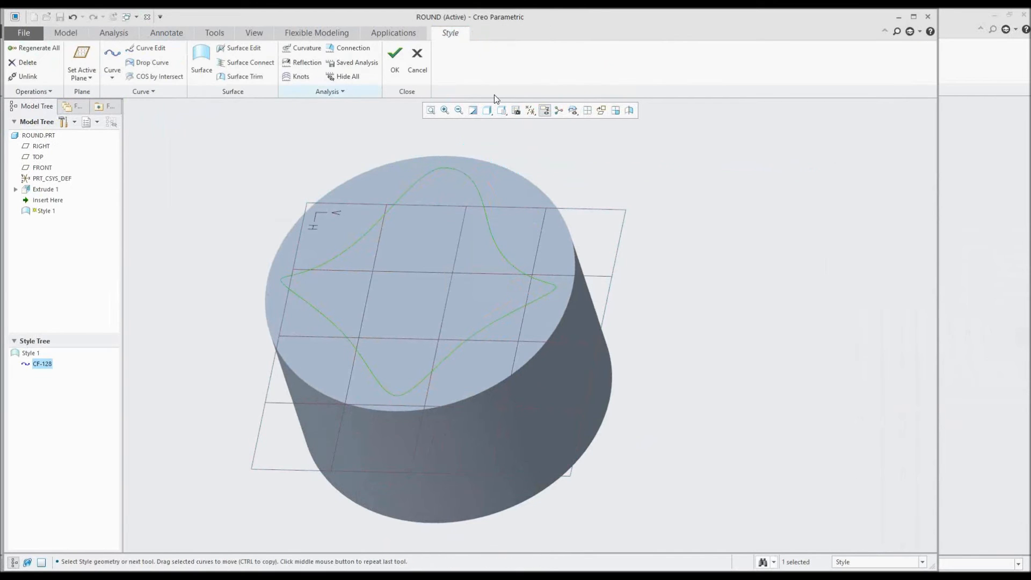
{"action": "left_click", "coordinate": [395, 57]}
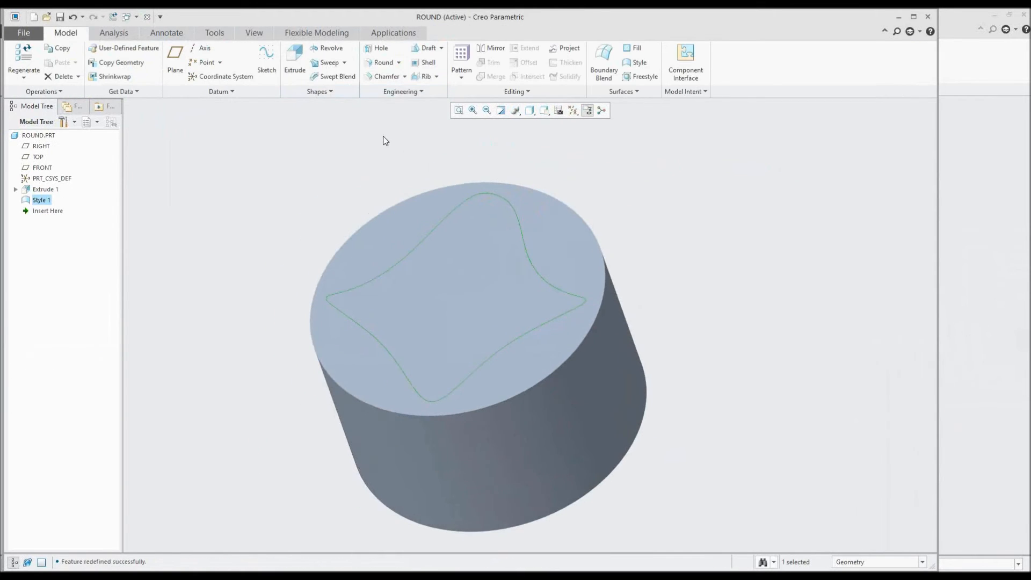
Try to extrude a profile projected from the closed curve on the cylinder's top face to a depth of about 14.94.
{"action": "left_click", "coordinate": [294, 62]}
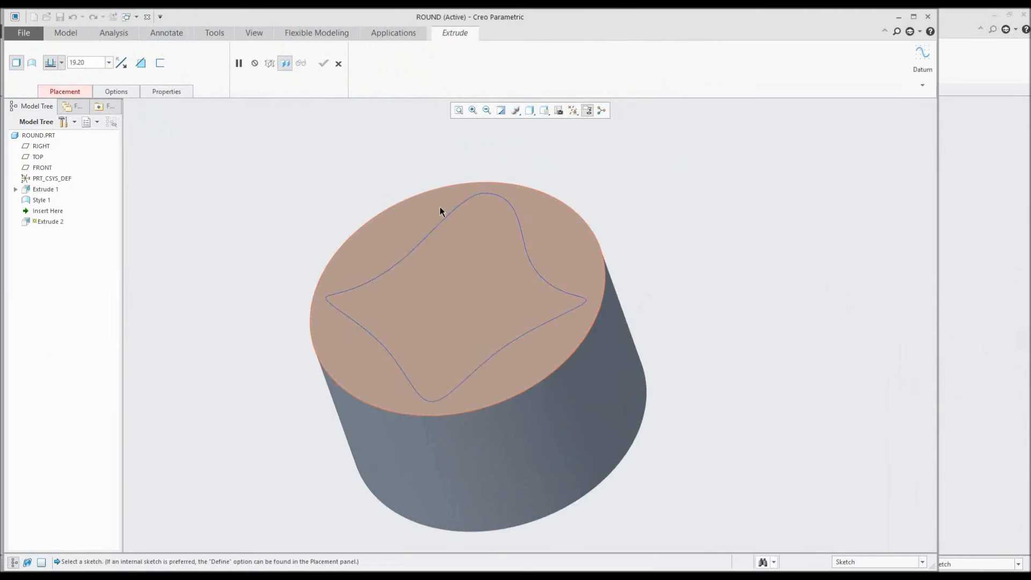
{"action": "left_click", "coordinate": [450, 213]}
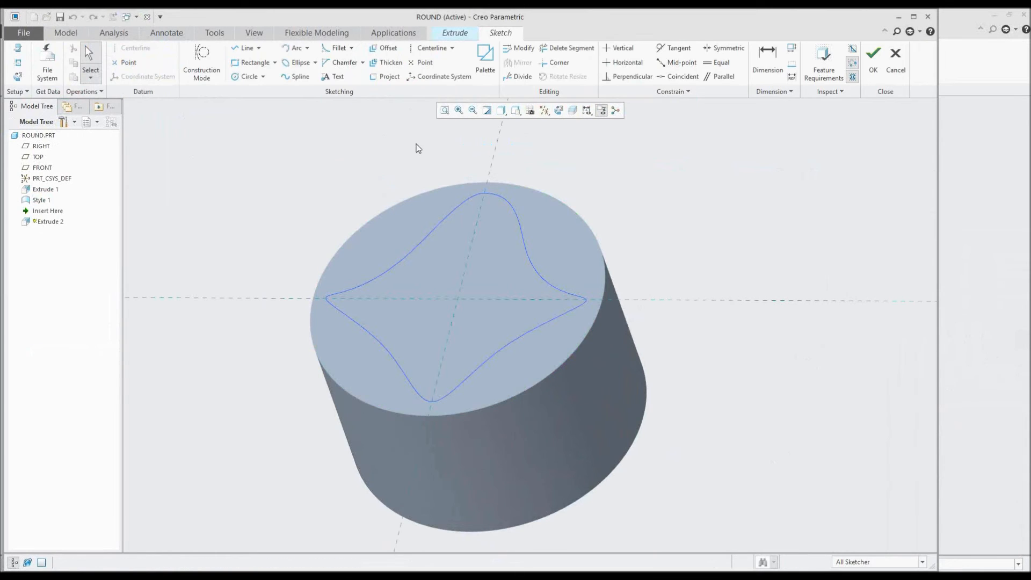
{"action": "left_click", "coordinate": [384, 77]}
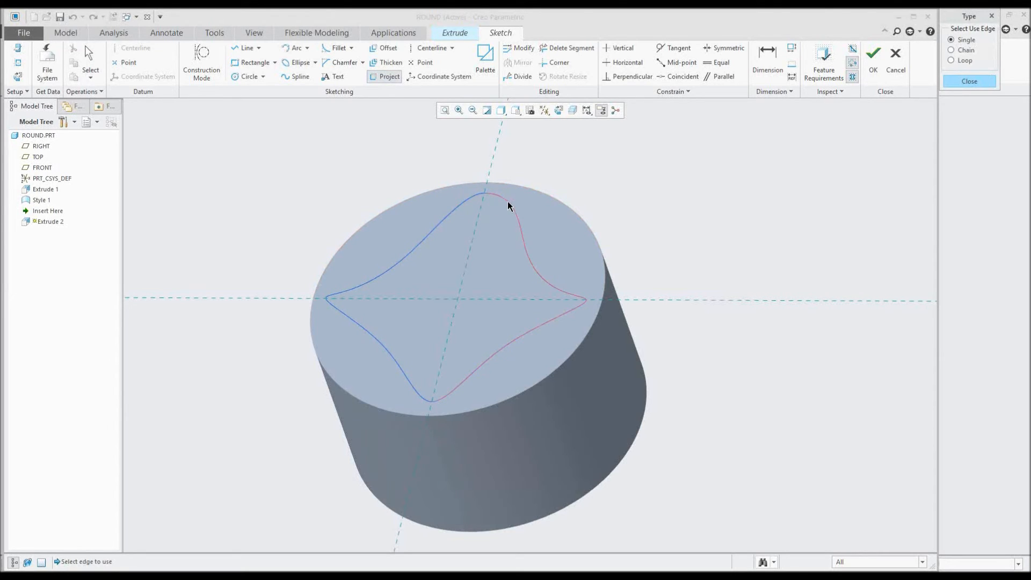
{"action": "left_click", "coordinate": [458, 207]}
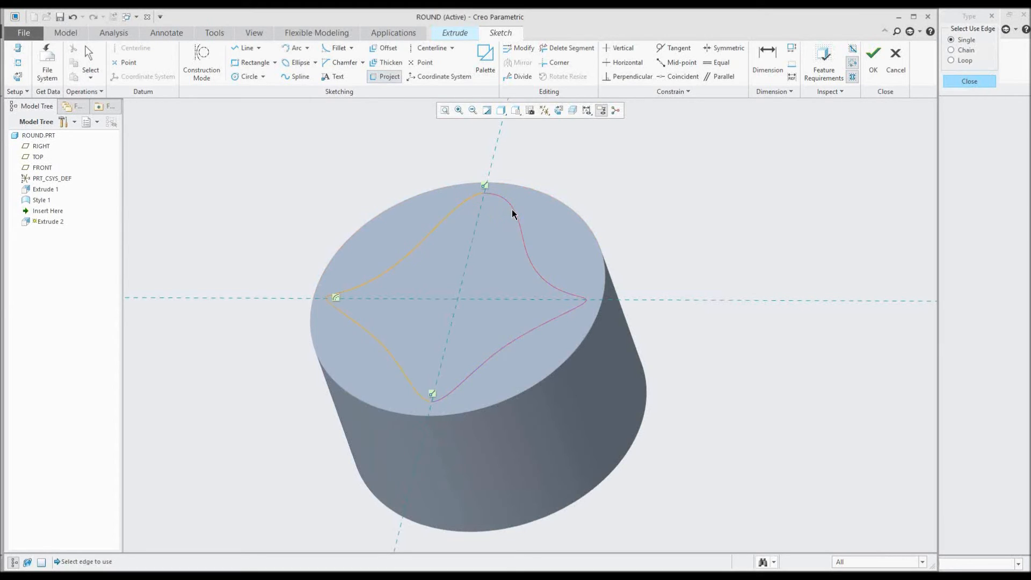
{"action": "left_click", "coordinate": [958, 82]}
{"action": "left_click", "coordinate": [873, 60]}
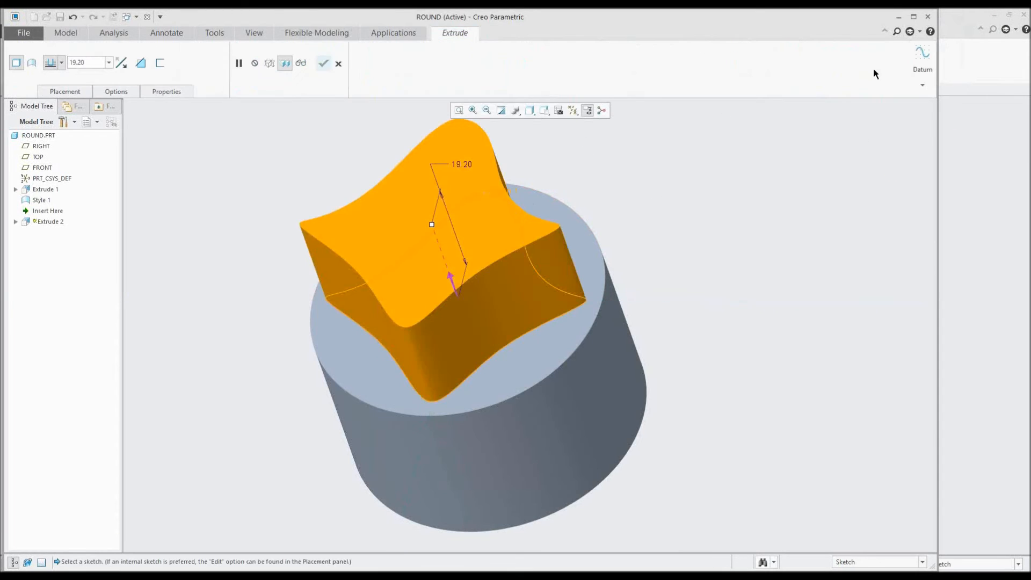
{"action": "mouse_move", "coordinate": [432, 227]}
{"action": "left_mouse_down"}
{"action": "mouse_move", "coordinate": [449, 274]}
{"action": "mouse_move", "coordinate": [438, 240]}
{"action": "left_mouse_up"}
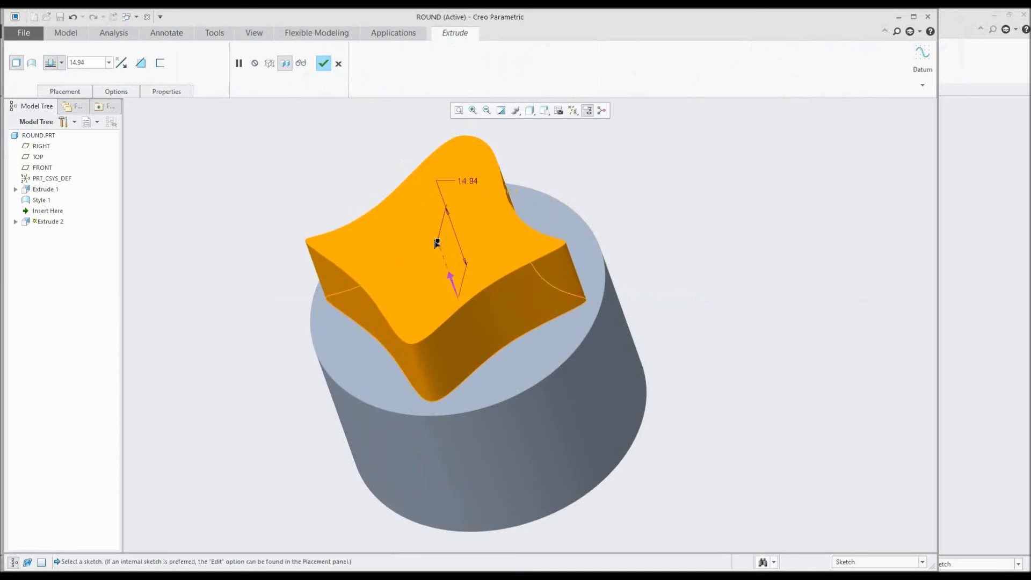
{"action": "left_click", "coordinate": [338, 63]}
{"action": "left_click", "coordinate": [520, 314]}
{"action": "left_click", "coordinate": [419, 157]}
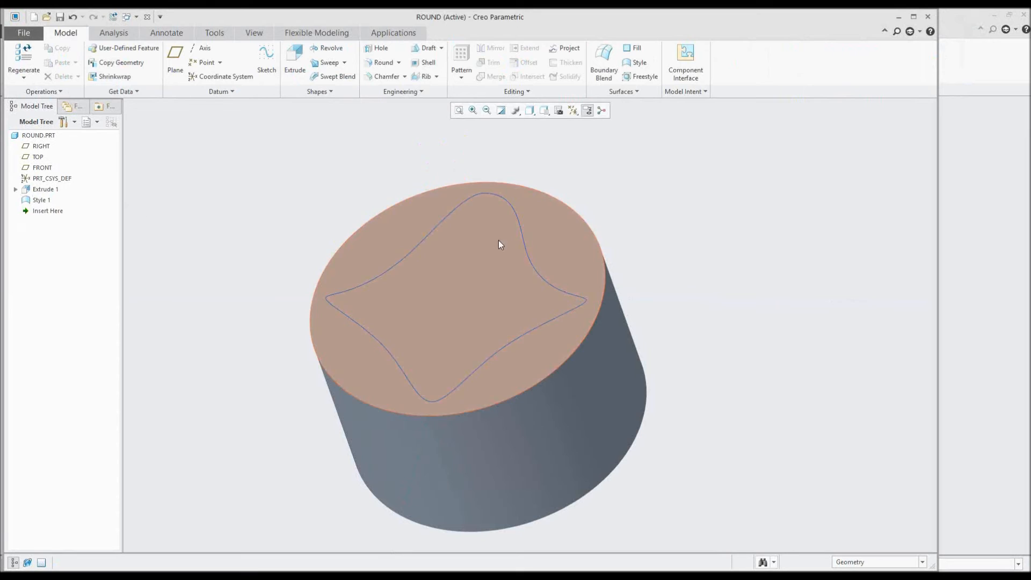
Reopen Style 1, make the closed four-pointed curve periodic with Curve Edit, and accept the Style feature.
{"action": "left_click", "coordinate": [453, 214]}
{"action": "left_click", "coordinate": [461, 162]}
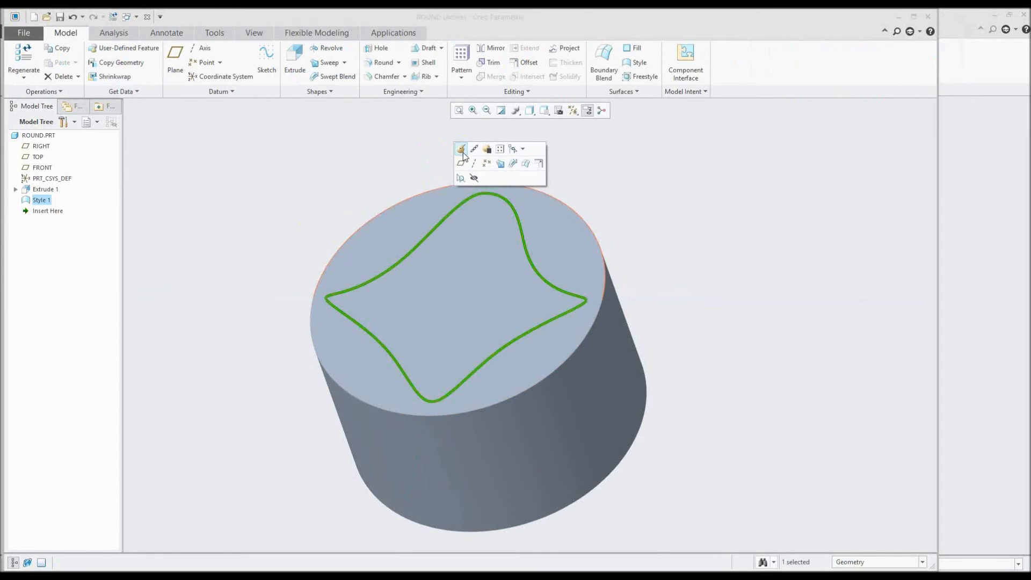
{"action": "double_click", "coordinate": [451, 214]}
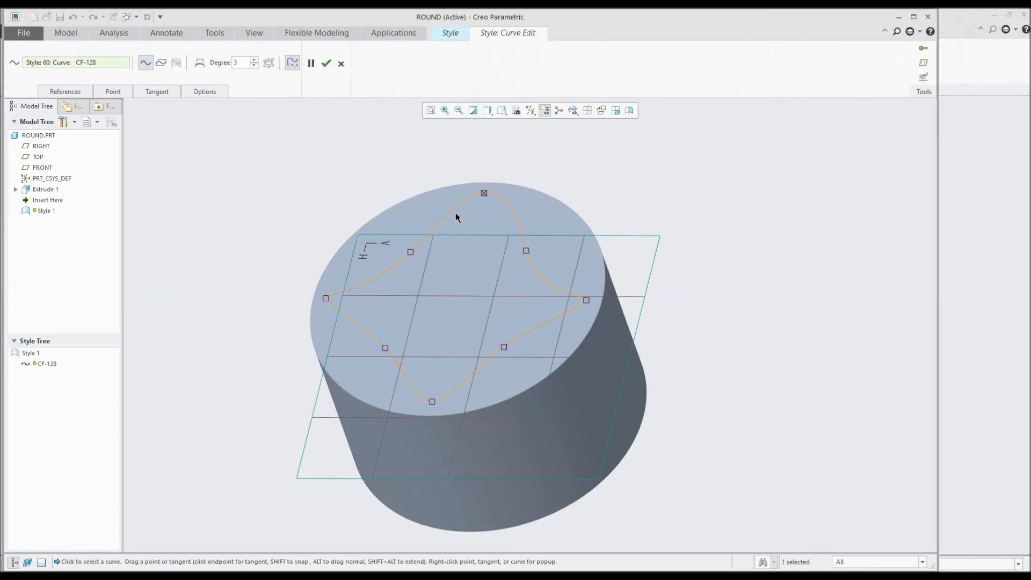
{"action": "left_click", "coordinate": [269, 63]}
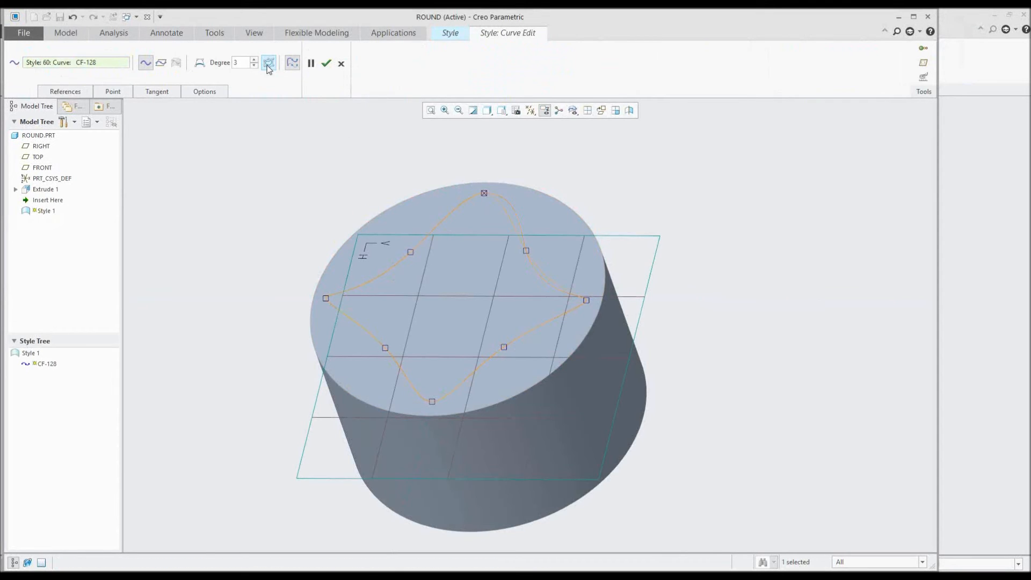
{"action": "left_click", "coordinate": [326, 63]}
{"action": "left_click", "coordinate": [378, 143]}
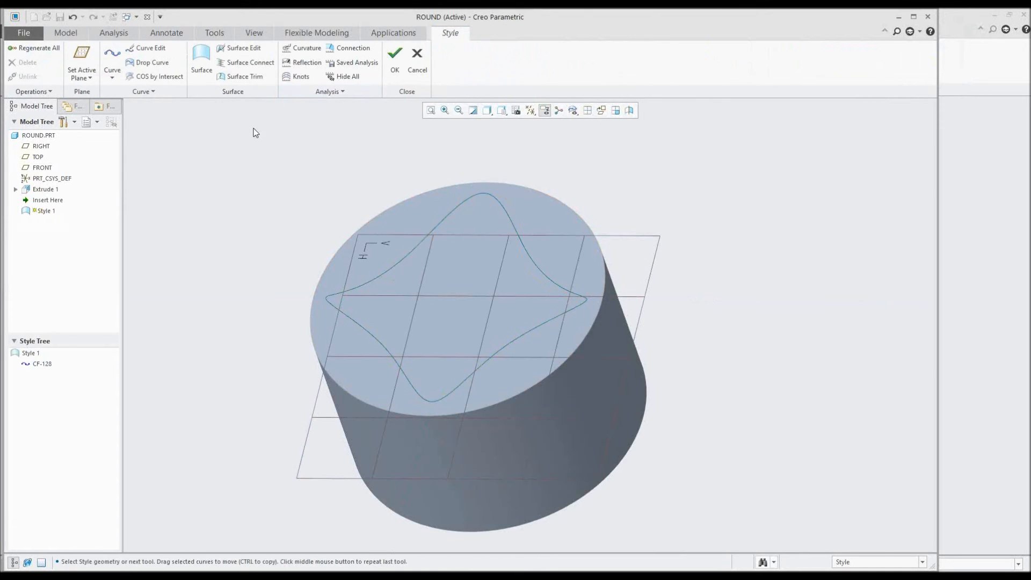
{"action": "left_click", "coordinate": [397, 80]}
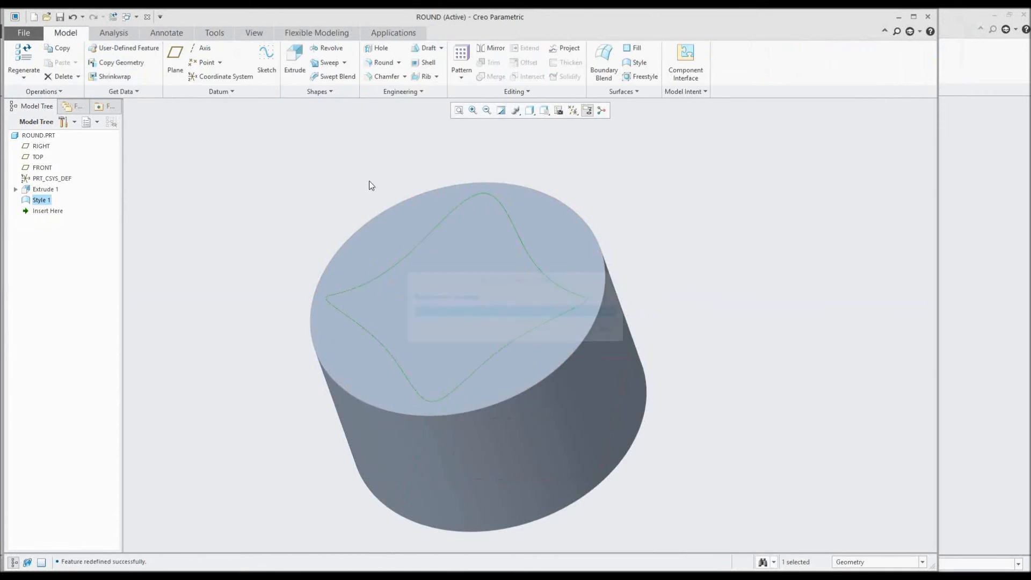
Start an Extrude on the cylinder's top face and project the whole closed curve as its sketch profile.
{"action": "left_click", "coordinate": [299, 76]}
{"action": "left_click", "coordinate": [407, 227]}
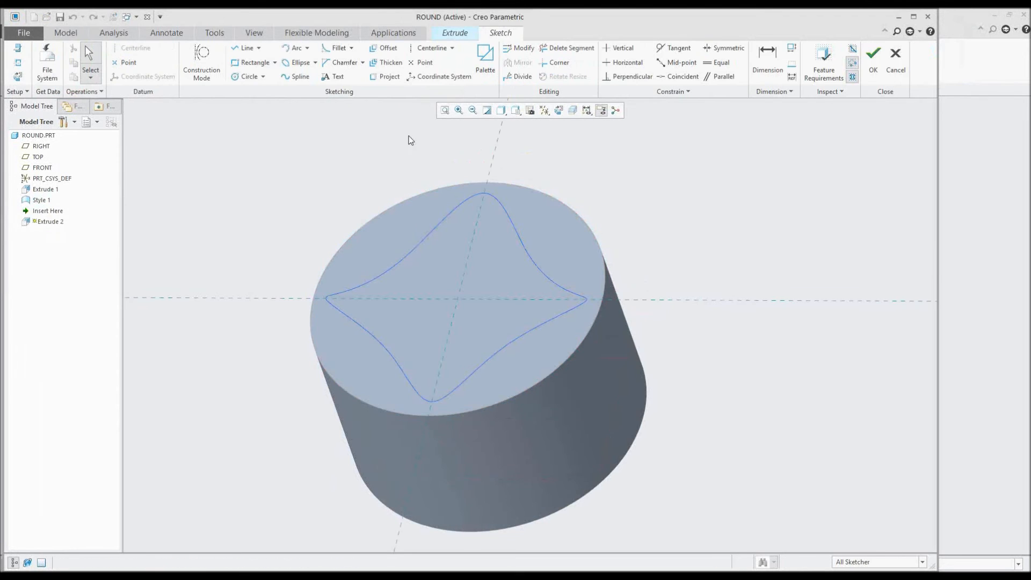
{"action": "left_click", "coordinate": [389, 77]}
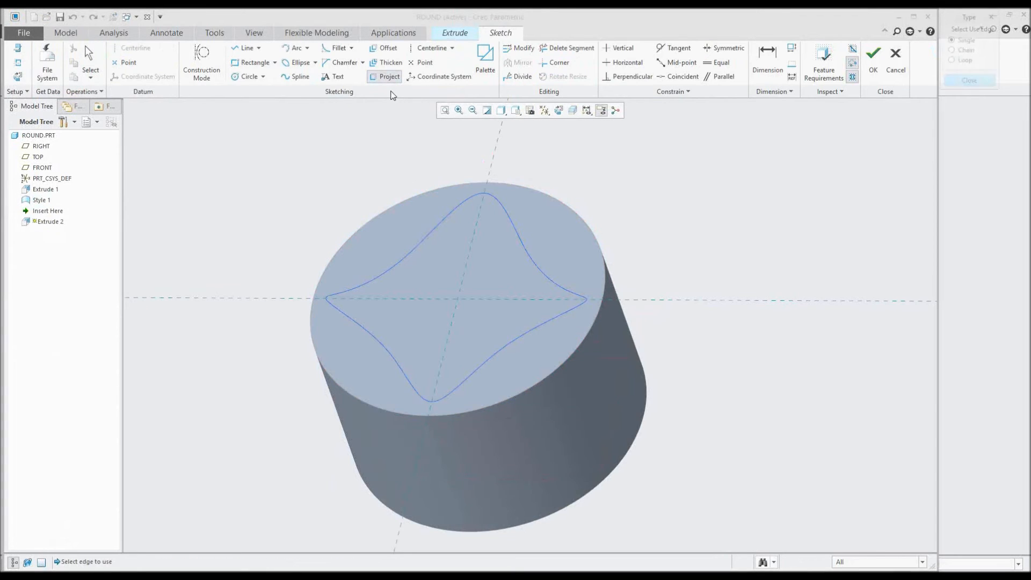
{"action": "left_click", "coordinate": [441, 218]}
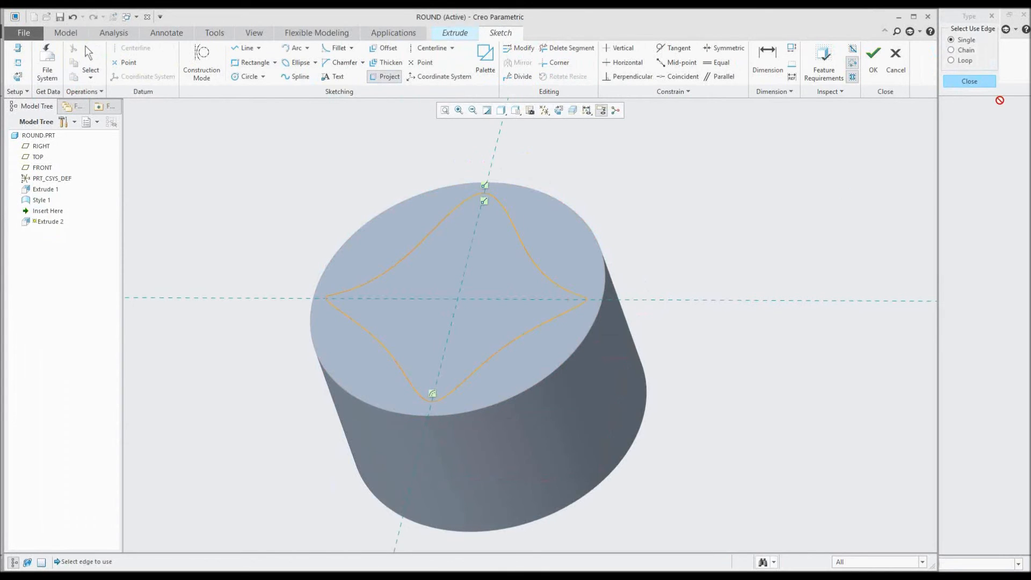
{"action": "left_click", "coordinate": [966, 85]}
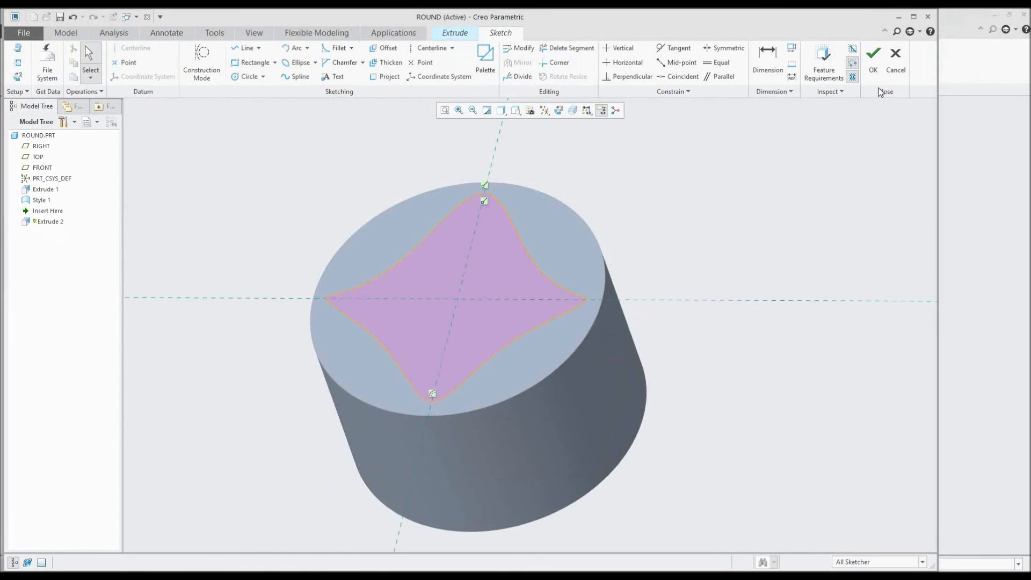
{"action": "left_click", "coordinate": [873, 58]}
Complete the four-pointed extrusion with a depth of about 8.41 and display the model shaded with edges.
{"action": "left_click_drag", "start_coordinate": [430, 222], "coordinate": [445, 265]}
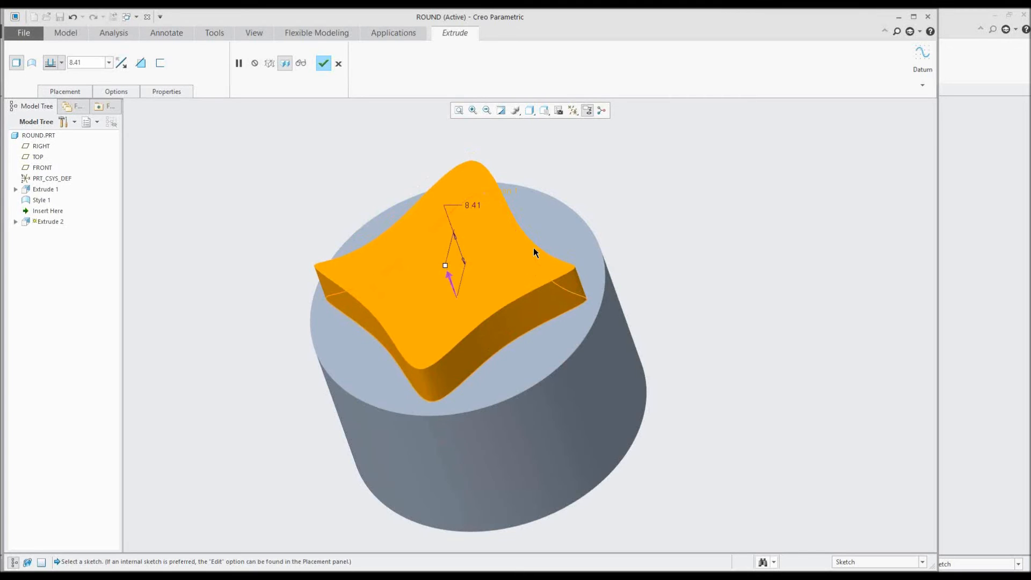
{"action": "left_click", "coordinate": [324, 63]}
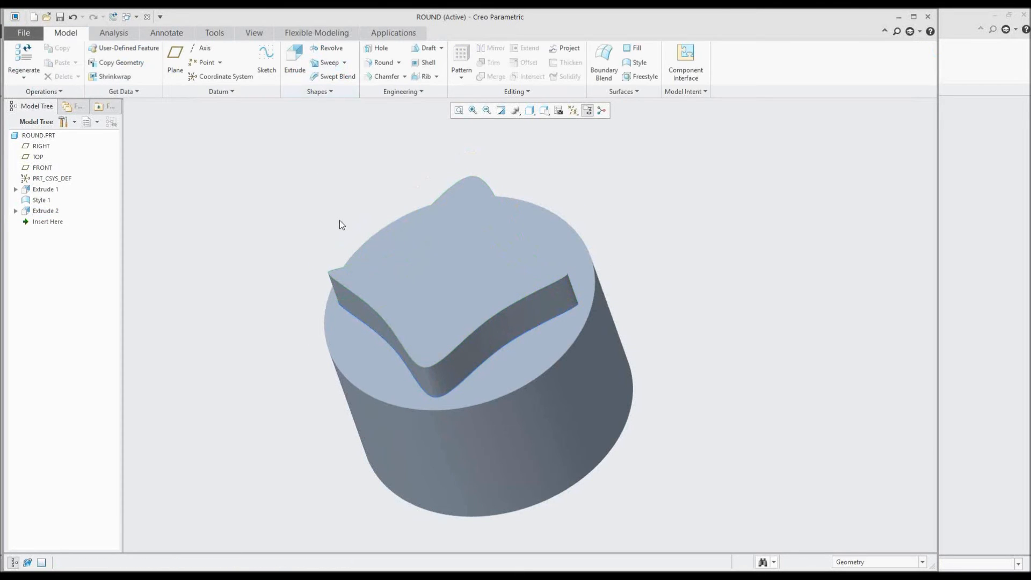
{"action": "left_click", "coordinate": [530, 110]}
{"action": "left_click", "coordinate": [537, 134]}
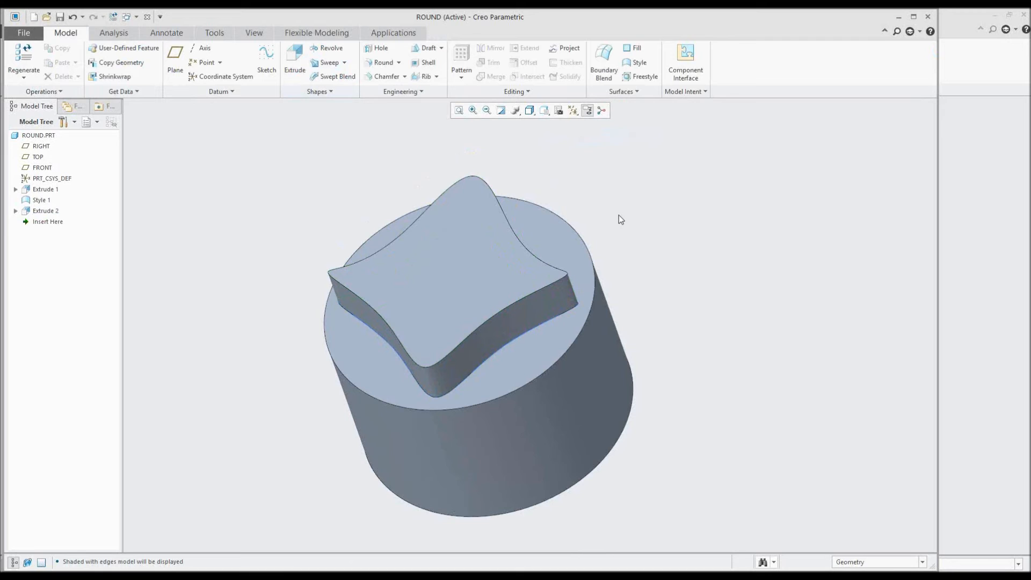
Switch to the DROP_CURVE.PRT model and open its Style 1 feature for editing.
{"action": "left_click", "coordinate": [130, 17]}
{"action": "left_click", "coordinate": [155, 65]}
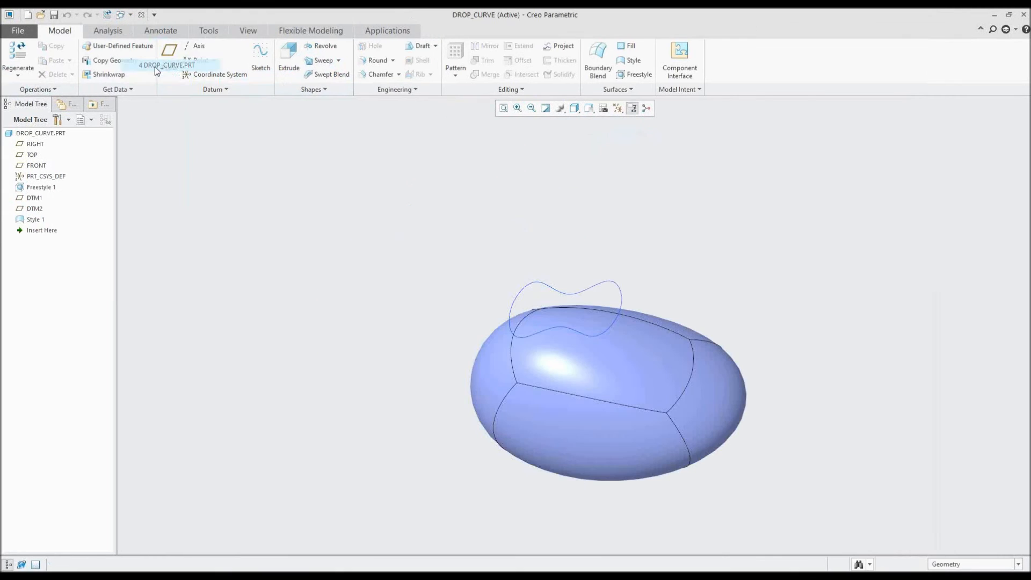
{"action": "middle_click_drag", "start_coordinate": [617, 255], "coordinate": [638, 300]}
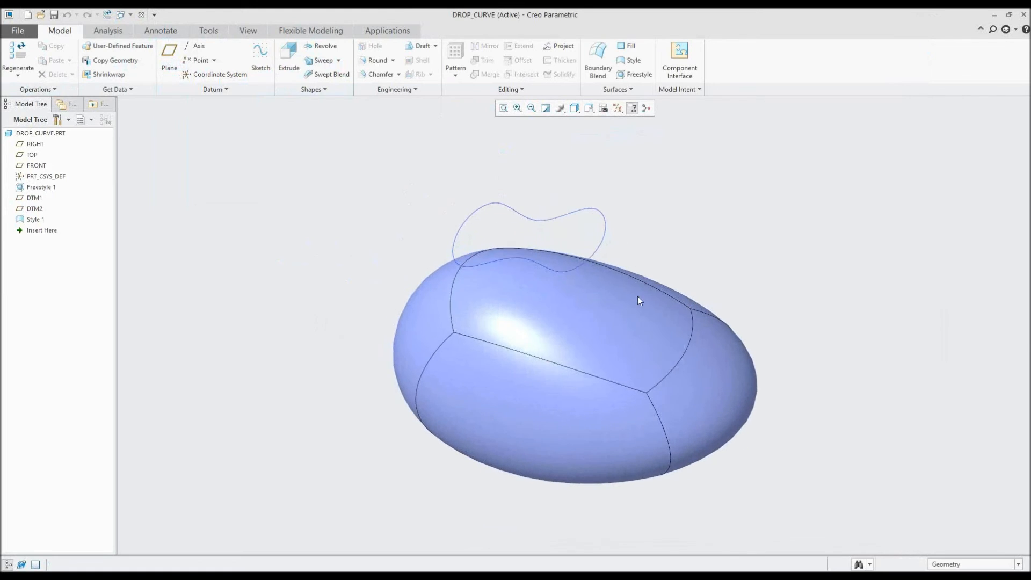
{"action": "middle_click_drag", "start_coordinate": [602, 221], "coordinate": [687, 216]}
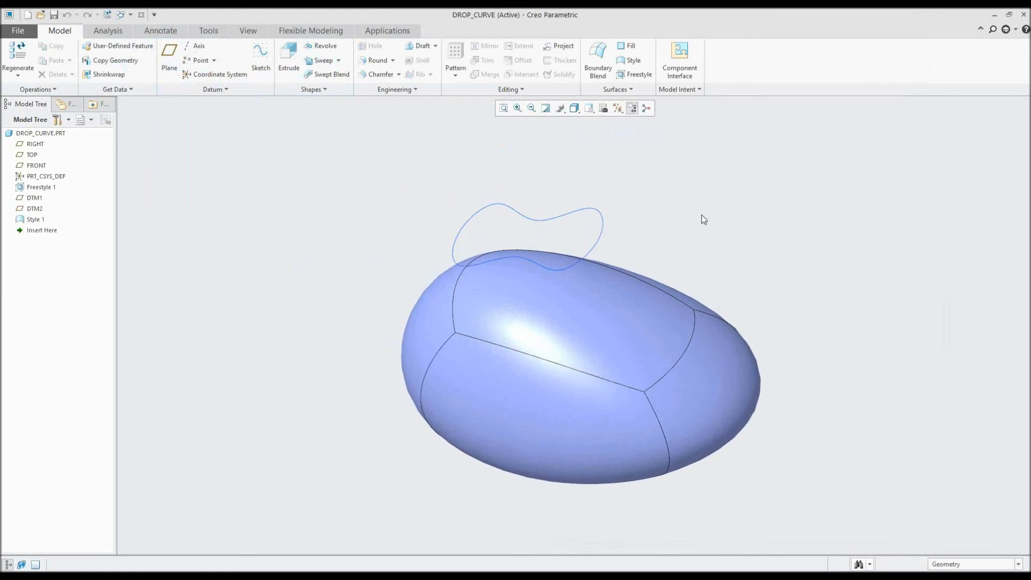
{"action": "left_click", "coordinate": [605, 221]}
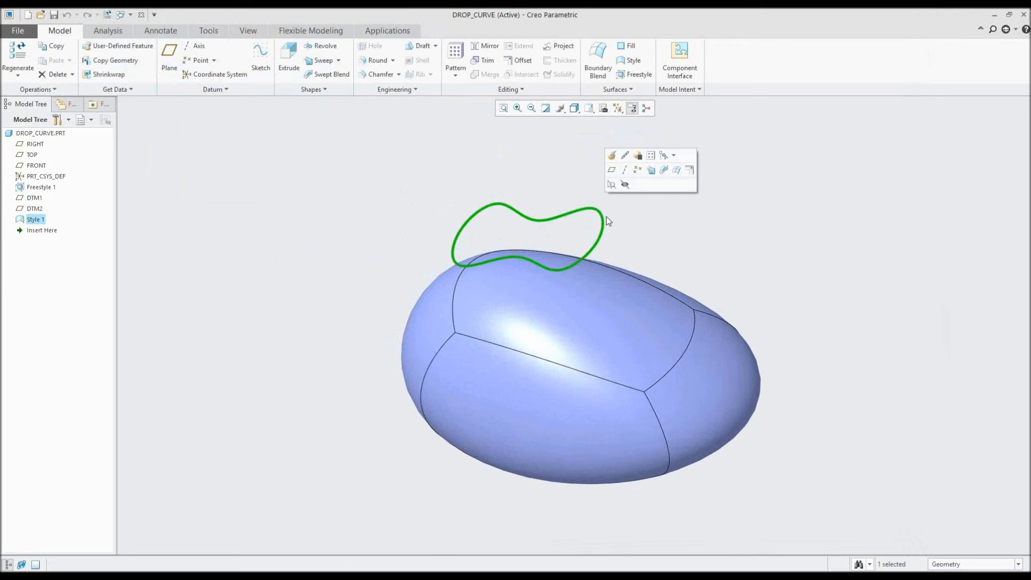
{"action": "right_click", "coordinate": [454, 167]}
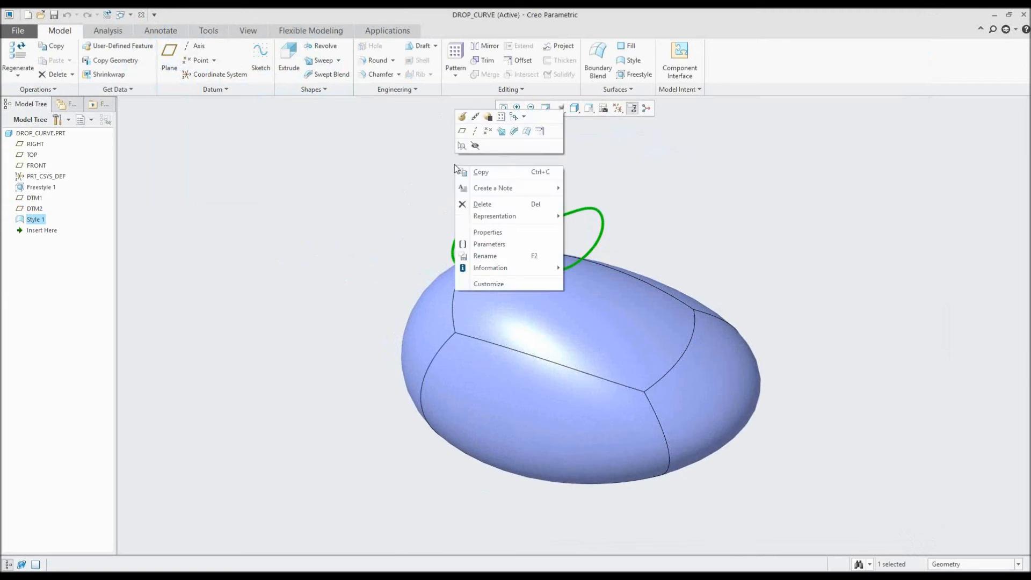
{"action": "left_click", "coordinate": [461, 116]}
{"action": "left_click", "coordinate": [497, 205]}
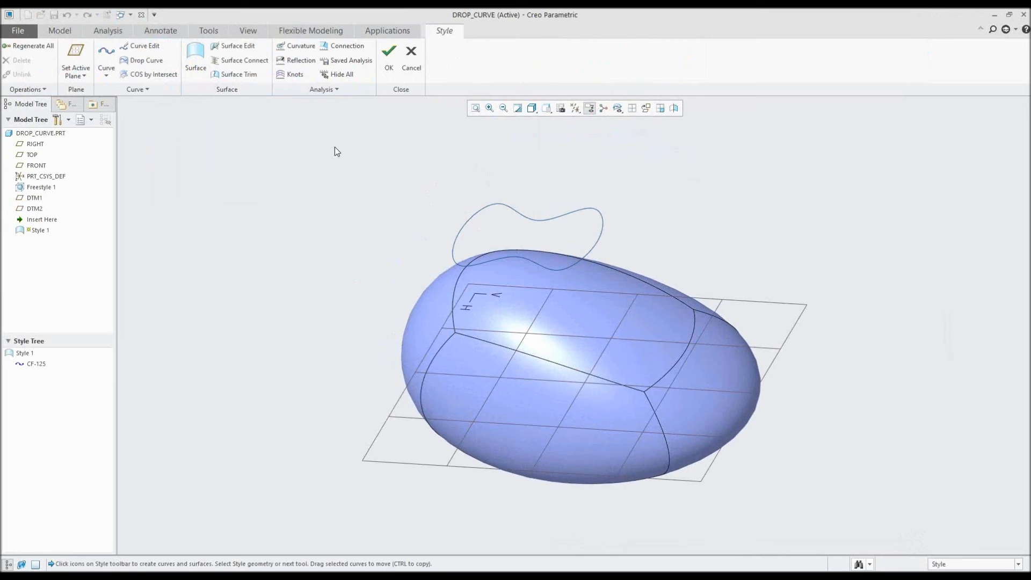
Start a Drop Curve with the egg's upper Freestyle surface as target and the closed floating curve as the curve to drop.
{"action": "left_click", "coordinate": [143, 64]}
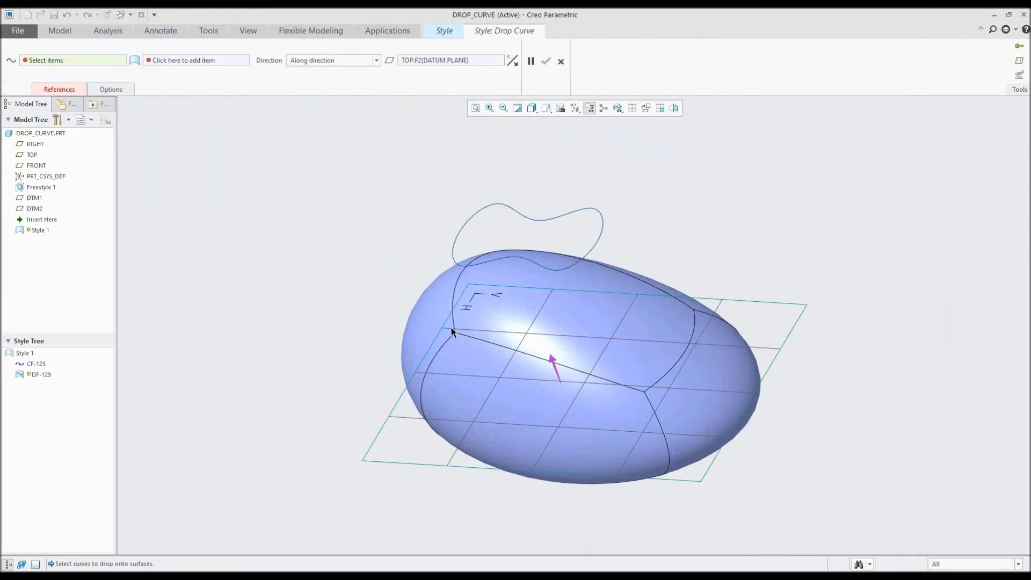
{"action": "right_click", "coordinate": [165, 120]}
{"action": "left_click", "coordinate": [222, 143]}
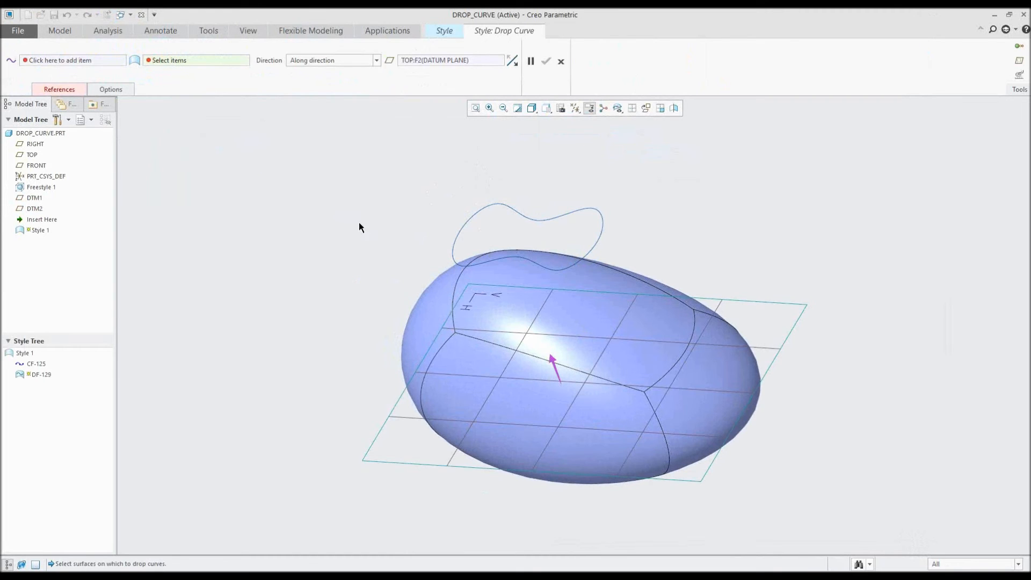
{"action": "left_click", "coordinate": [508, 277]}
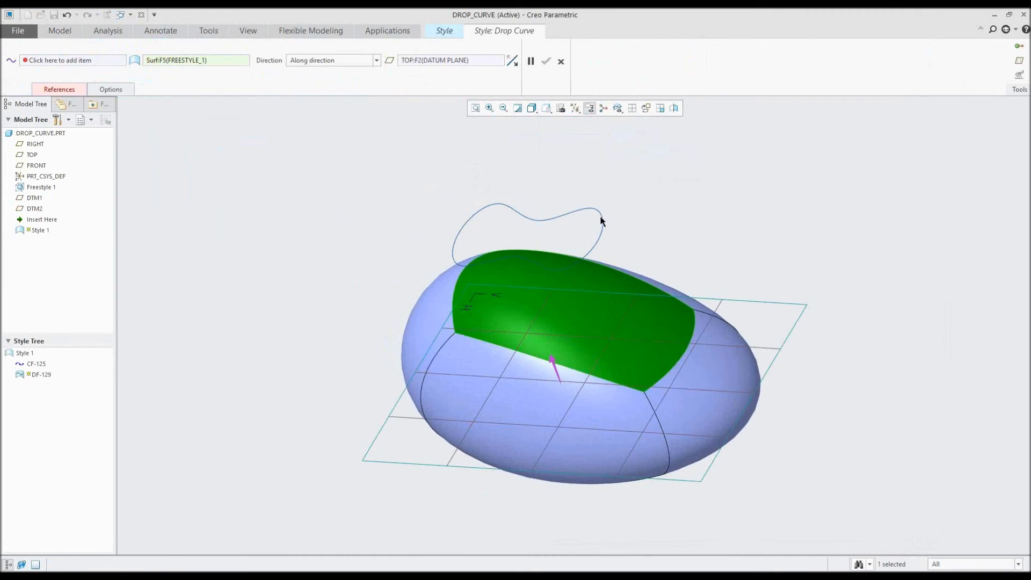
{"action": "right_click", "coordinate": [640, 203]}
{"action": "left_click", "coordinate": [658, 211]}
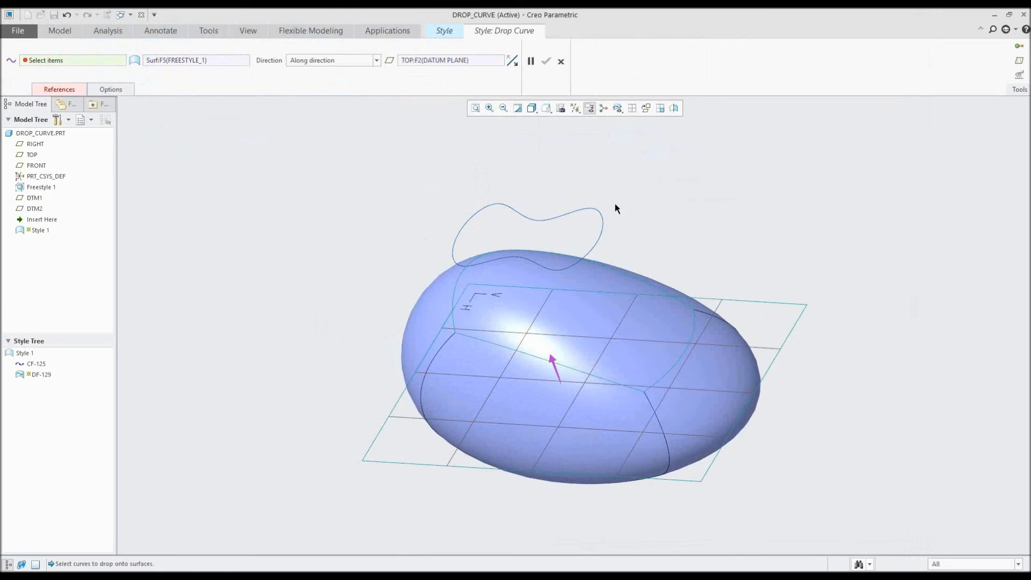
{"action": "left_click", "coordinate": [602, 220]}
{"action": "middle_click_drag", "start_coordinate": [637, 207], "coordinate": [629, 231]}
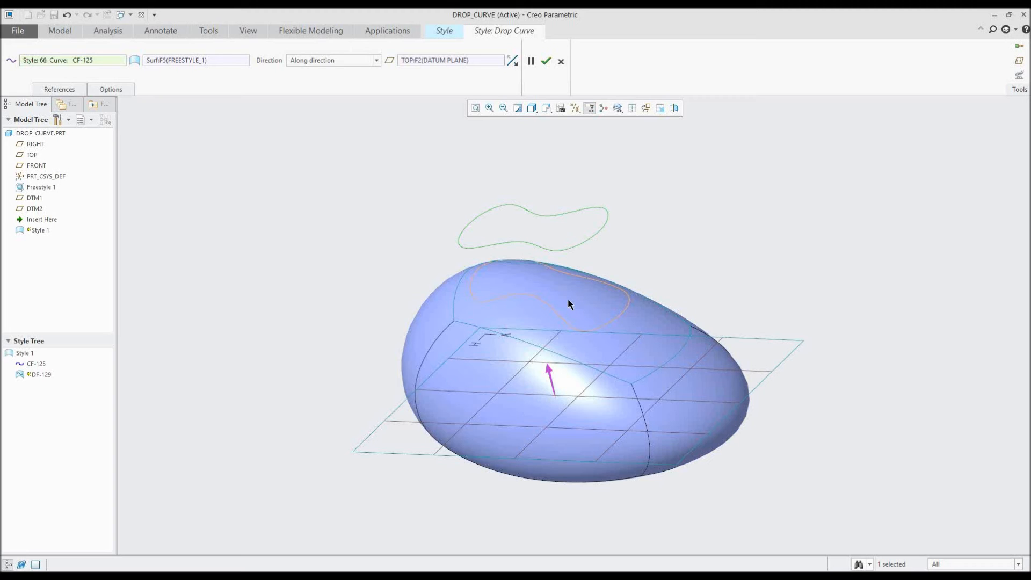
{"action": "middle_click_drag", "start_coordinate": [570, 299], "coordinate": [417, 217]}
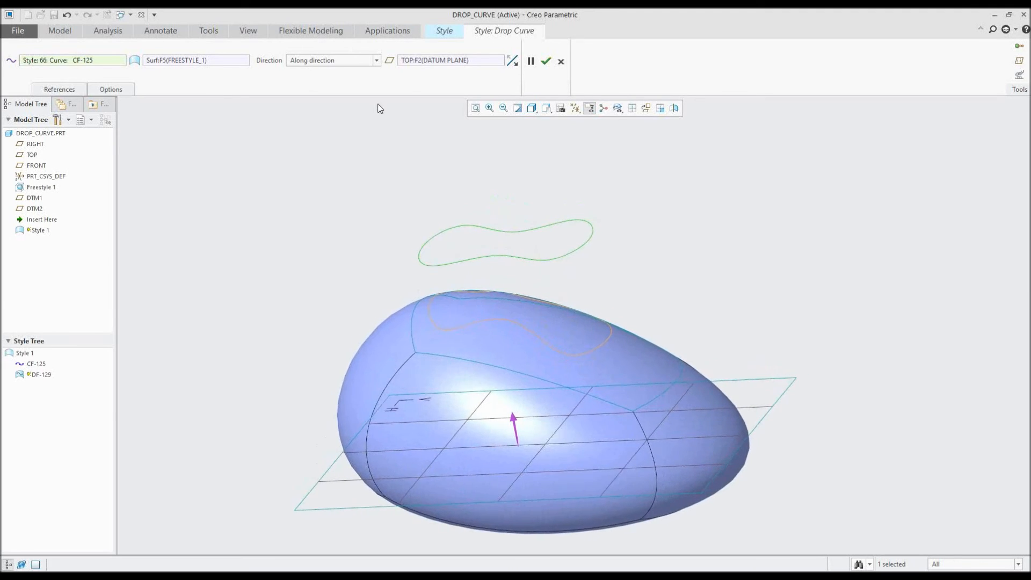
Set the drop direction to Normal to surface and accept the dropped curve.
{"action": "left_click", "coordinate": [376, 60]}
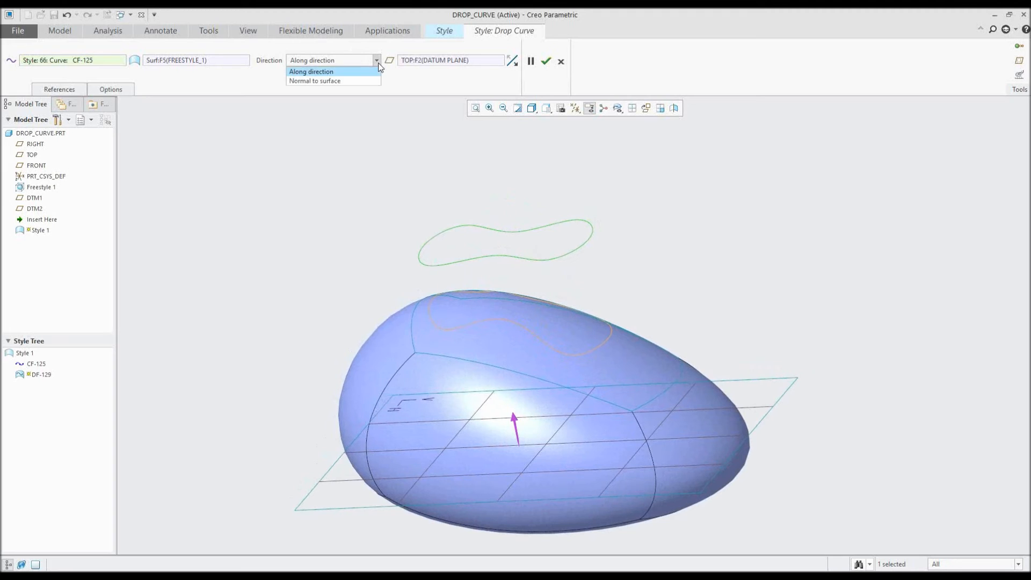
{"action": "left_click", "coordinate": [339, 83]}
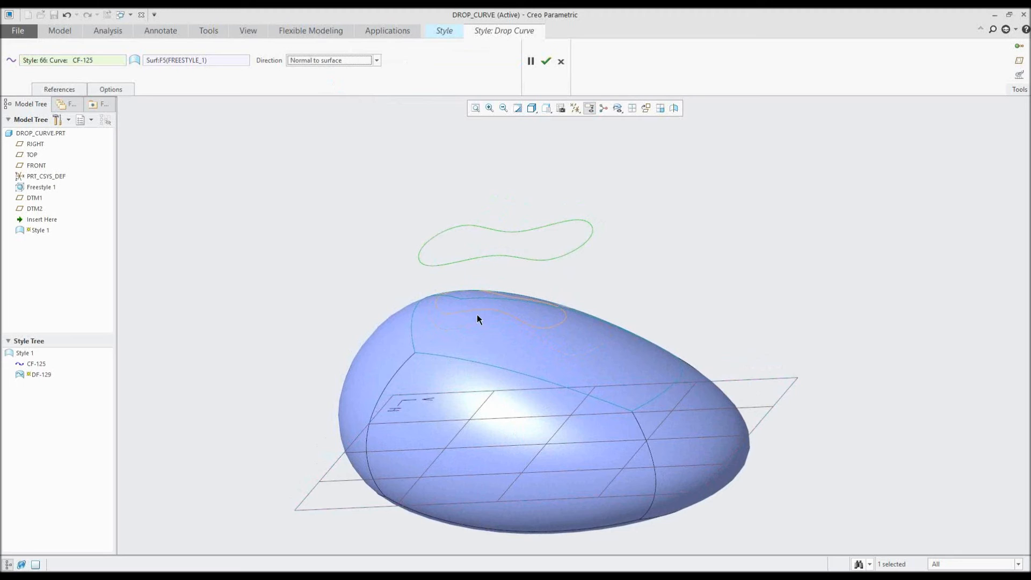
{"action": "middle_click_drag", "start_coordinate": [471, 313], "coordinate": [593, 292]}
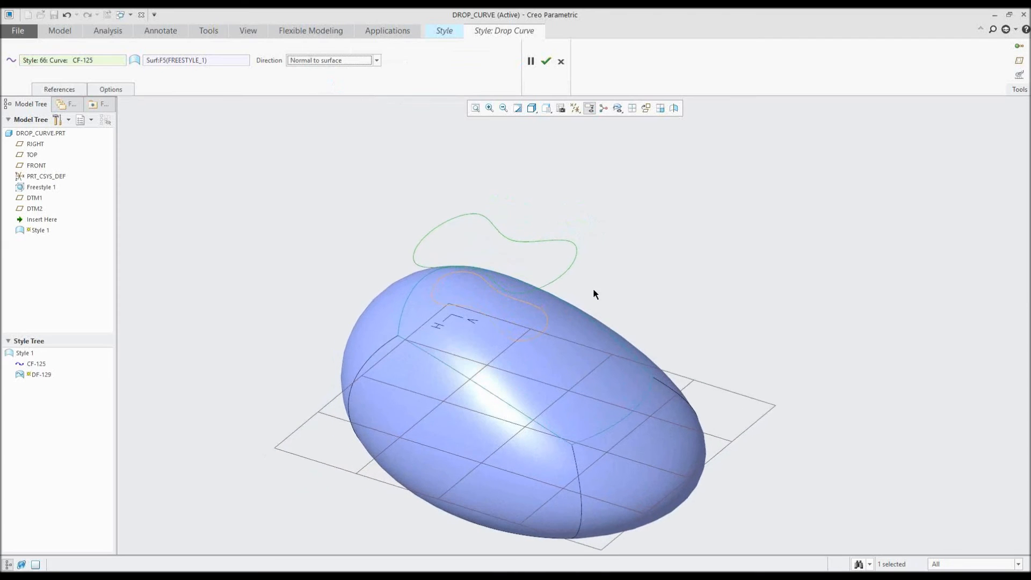
{"action": "middle_click_drag", "start_coordinate": [400, 152], "coordinate": [426, 154]}
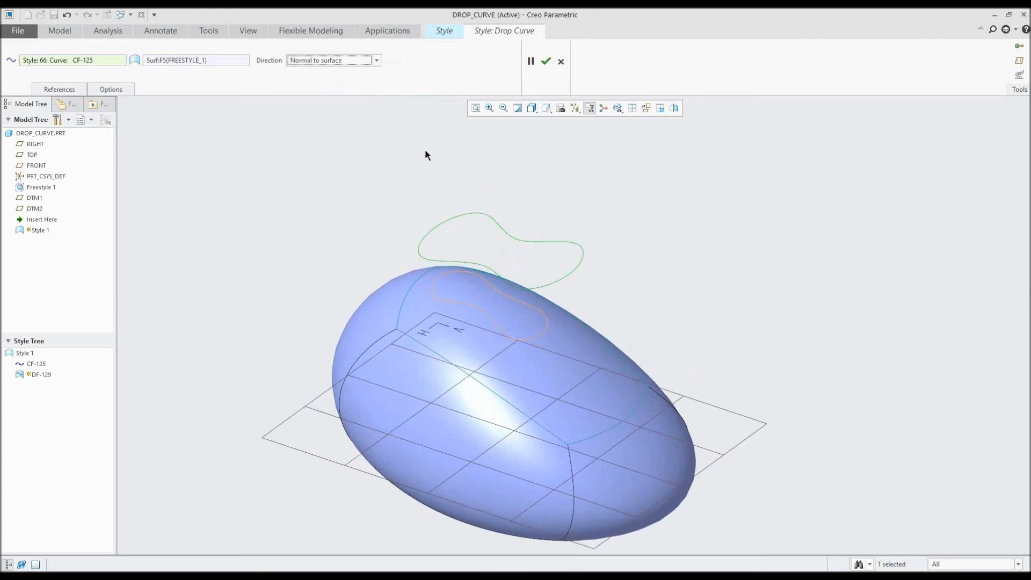
{"action": "left_click", "coordinate": [545, 62]}
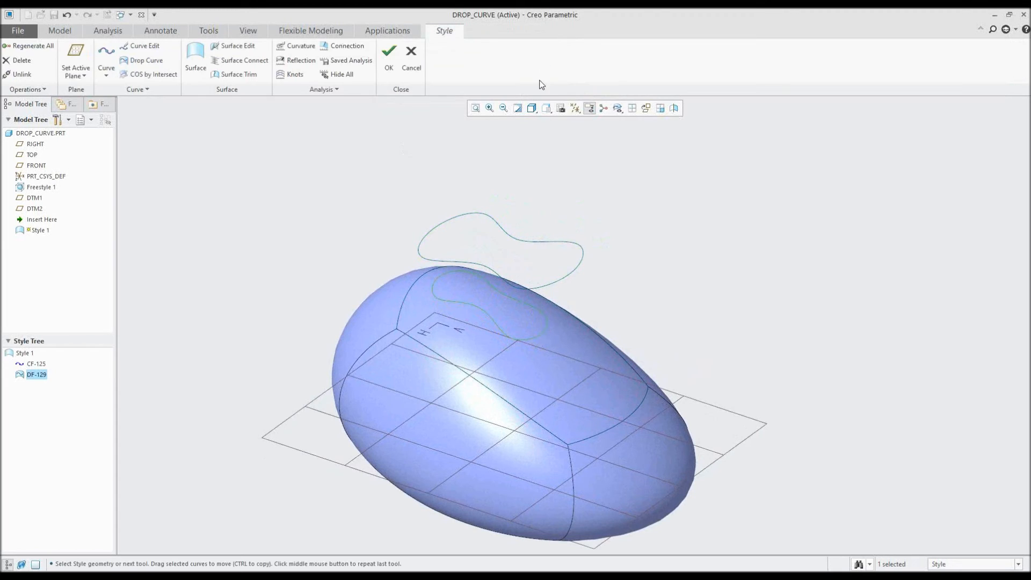
Turn on the display of datum planes around the egg-shaped model.
{"action": "middle_click_drag", "start_coordinate": [545, 181], "coordinate": [528, 170]}
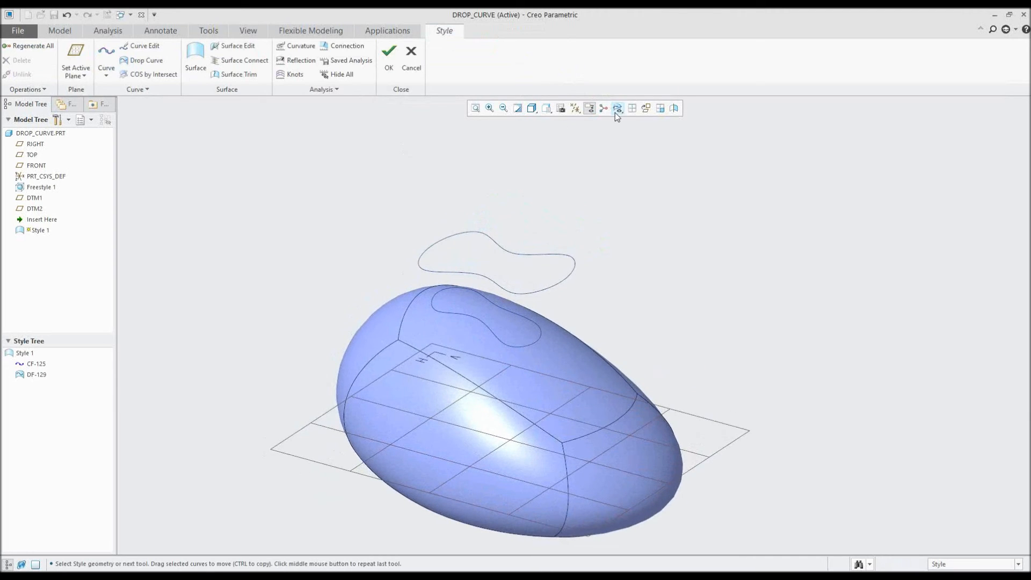
{"action": "left_click", "coordinate": [576, 113]}
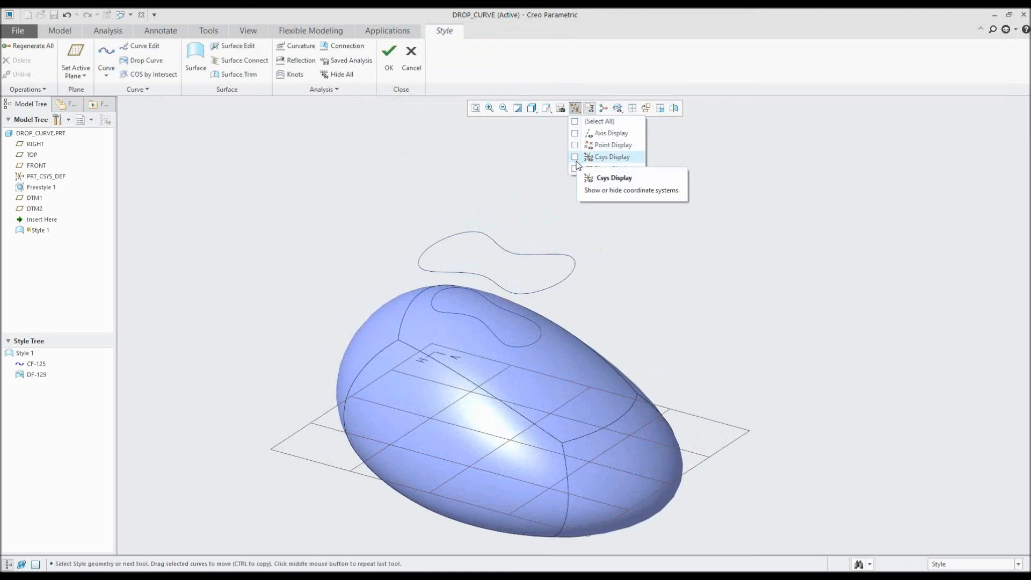
{"action": "left_click", "coordinate": [575, 169]}
{"action": "left_click", "coordinate": [389, 153]}
{"action": "scroll", "coordinate": [474, 217], "scroll_direction": "up", "scroll_amount": 4}
{"action": "middle_click_drag", "start_coordinate": [386, 184], "coordinate": [511, 248]}
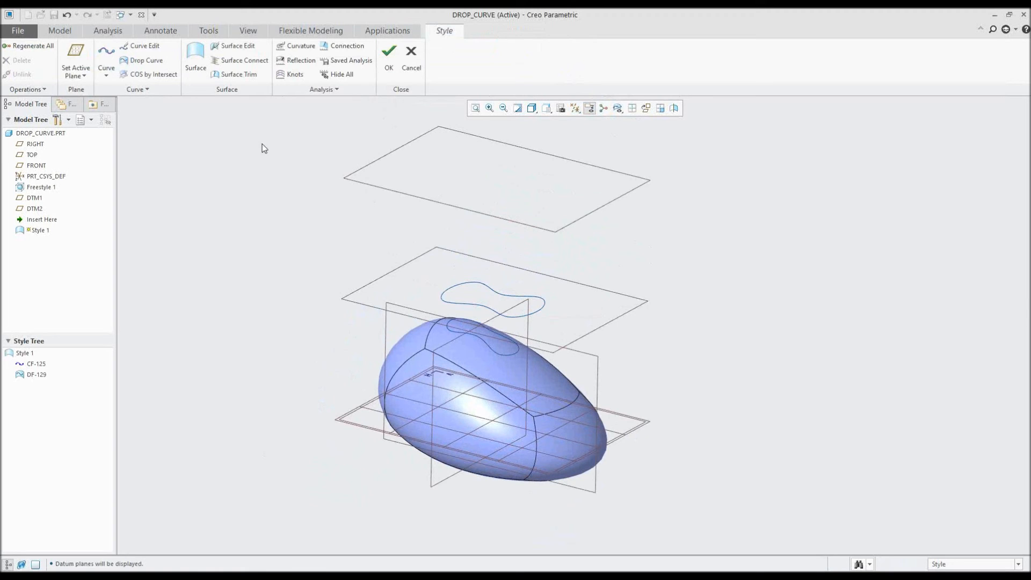
Drop the closed curve along the TOP plane's direction onto datum plane DTM2 and accept it.
{"action": "left_click", "coordinate": [144, 60]}
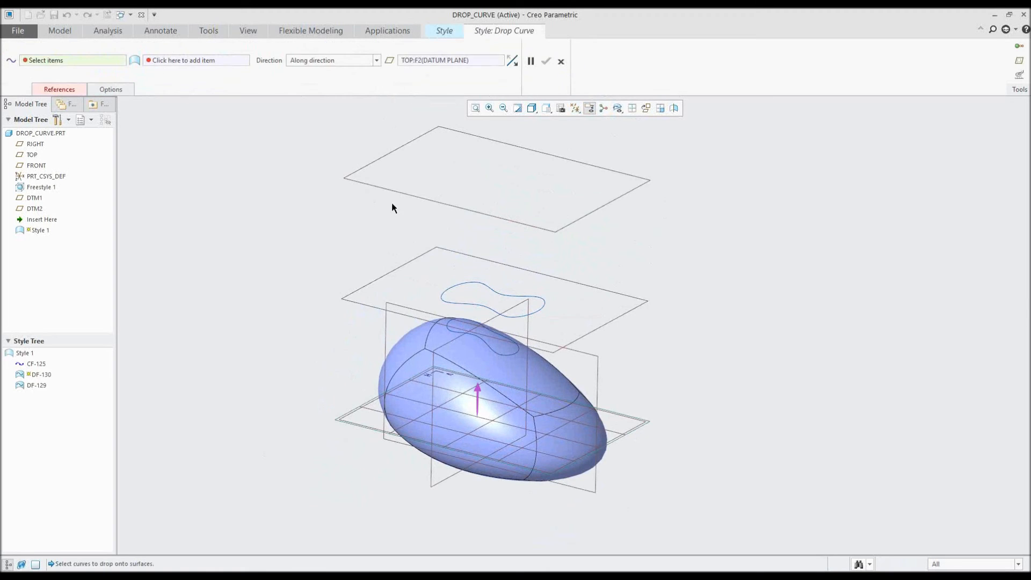
{"action": "left_click", "coordinate": [469, 282]}
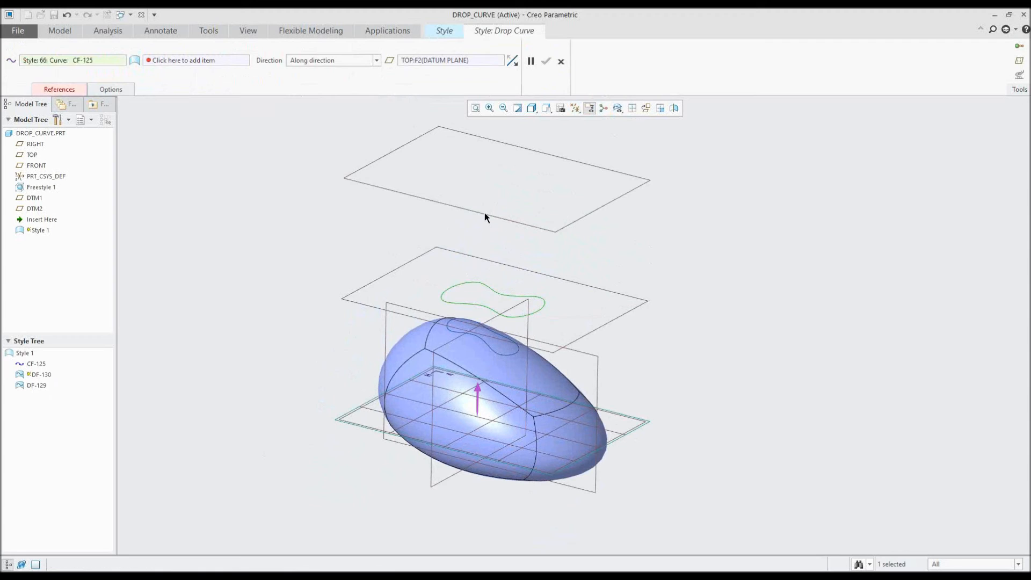
{"action": "right_click", "coordinate": [333, 214]}
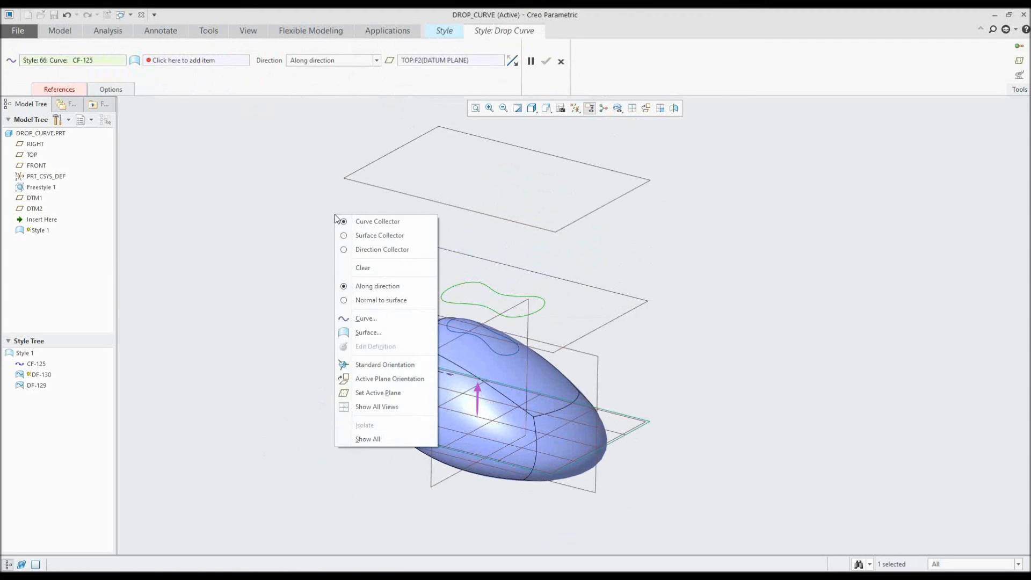
{"action": "left_click", "coordinate": [356, 232]}
{"action": "left_click", "coordinate": [422, 194]}
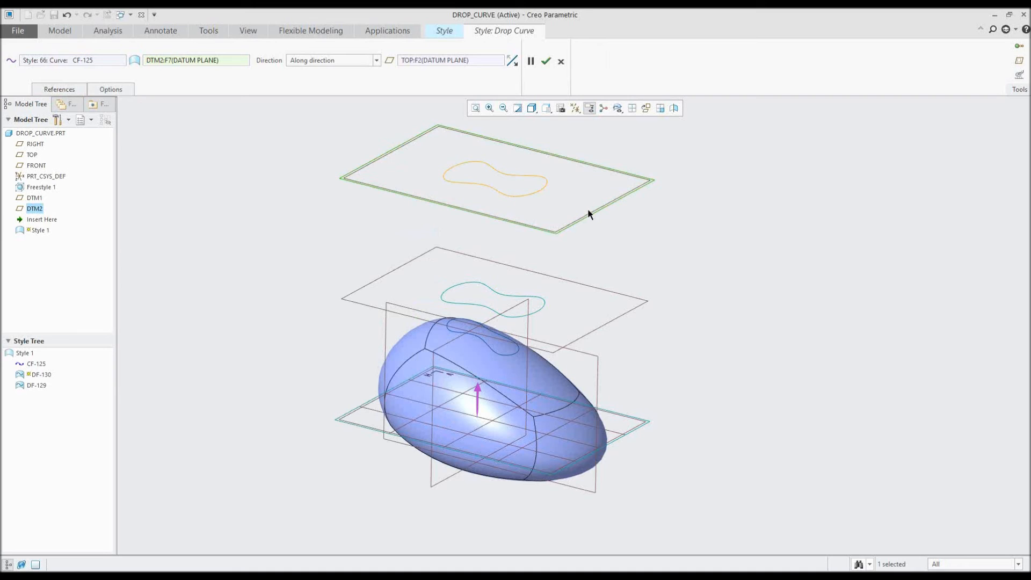
{"action": "left_click", "coordinate": [546, 61]}
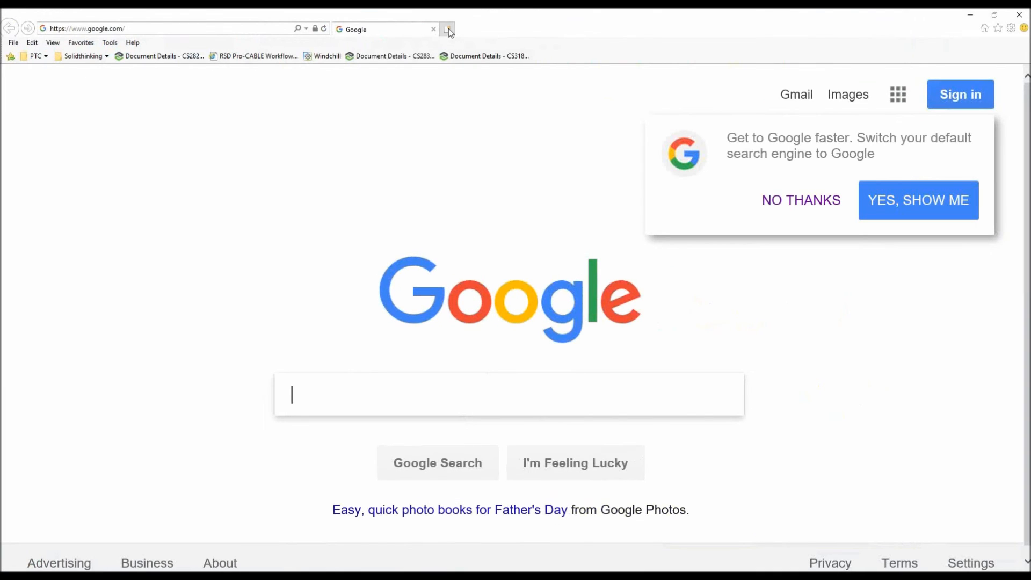
In the web browser, search Google for "boundary systems" and open the Boundary Systems website.
{"action": "type", "text": "bound"}
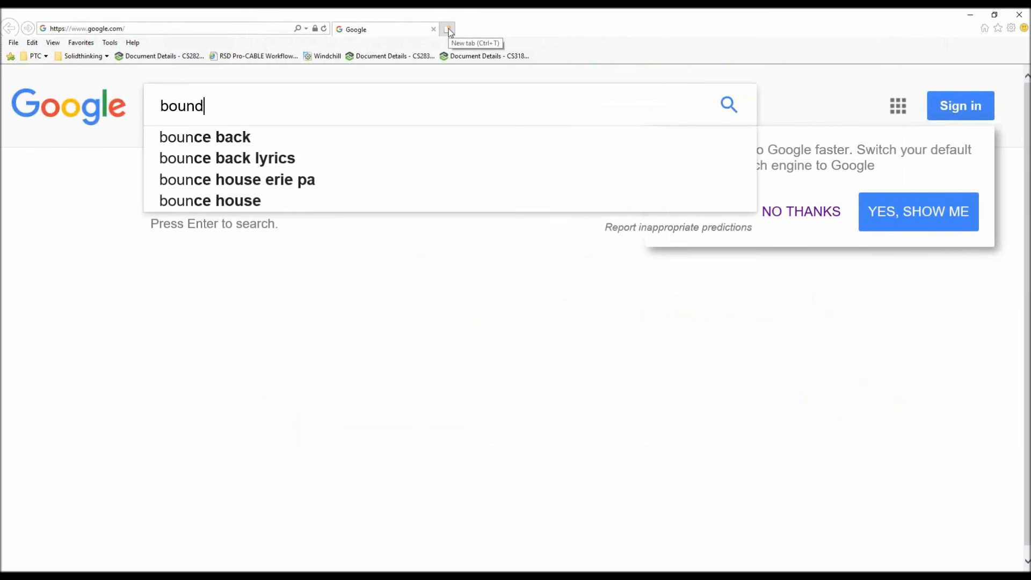
{"action": "type", "text": "arysys"}
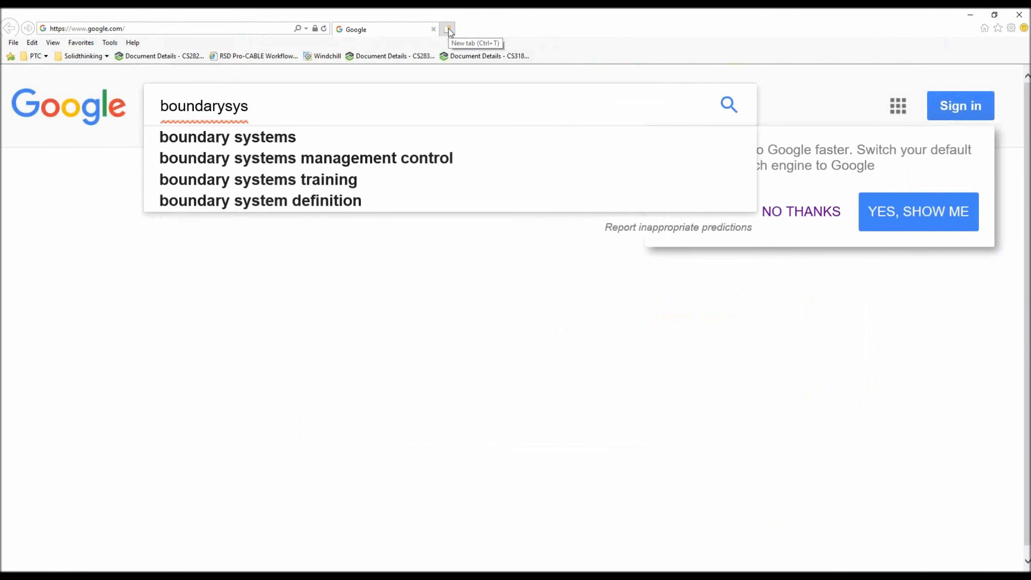
{"action": "left_click", "coordinate": [252, 137]}
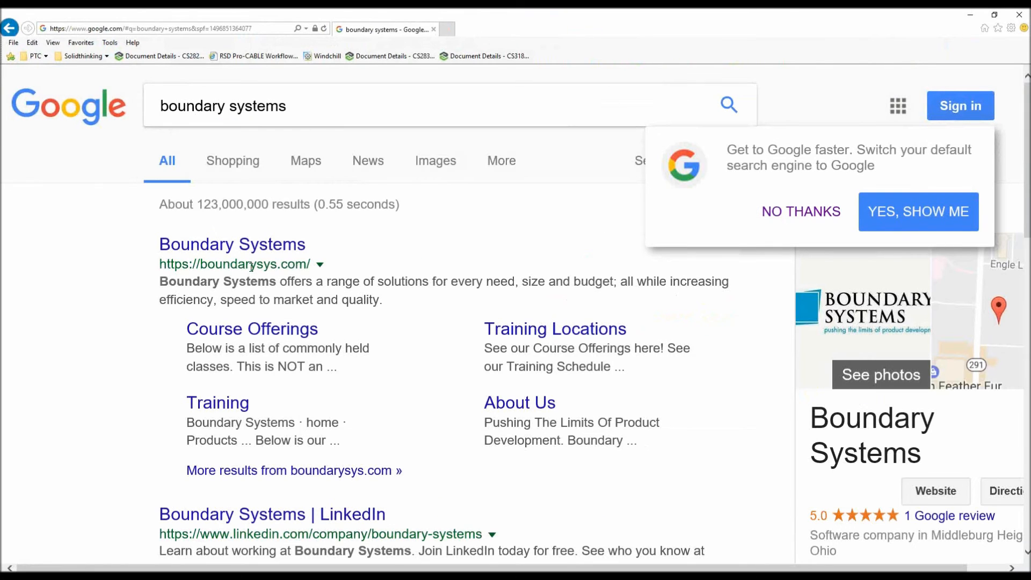
{"action": "left_click", "coordinate": [254, 246]}
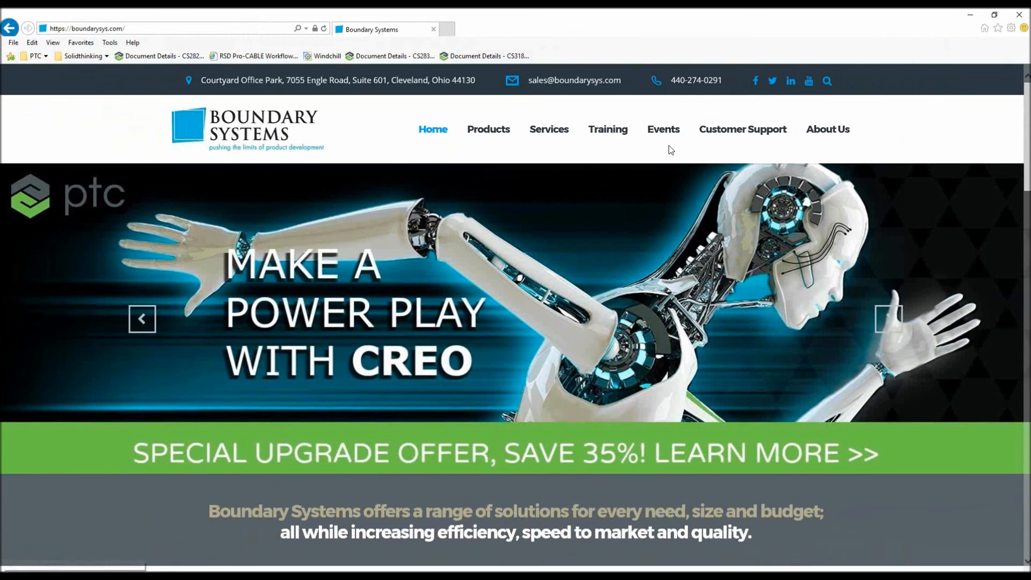
Open the Hands-On Workshops page and read the FloEFD and Creo 4.0 workshop descriptions and dates.
{"action": "mouse_move", "coordinate": [651, 138]}
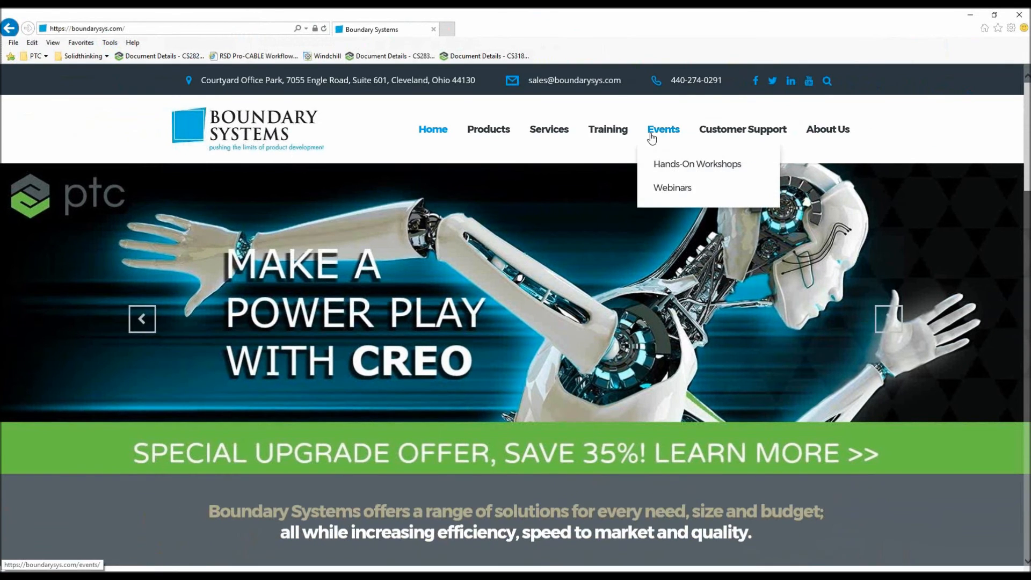
{"action": "left_click", "coordinate": [684, 166]}
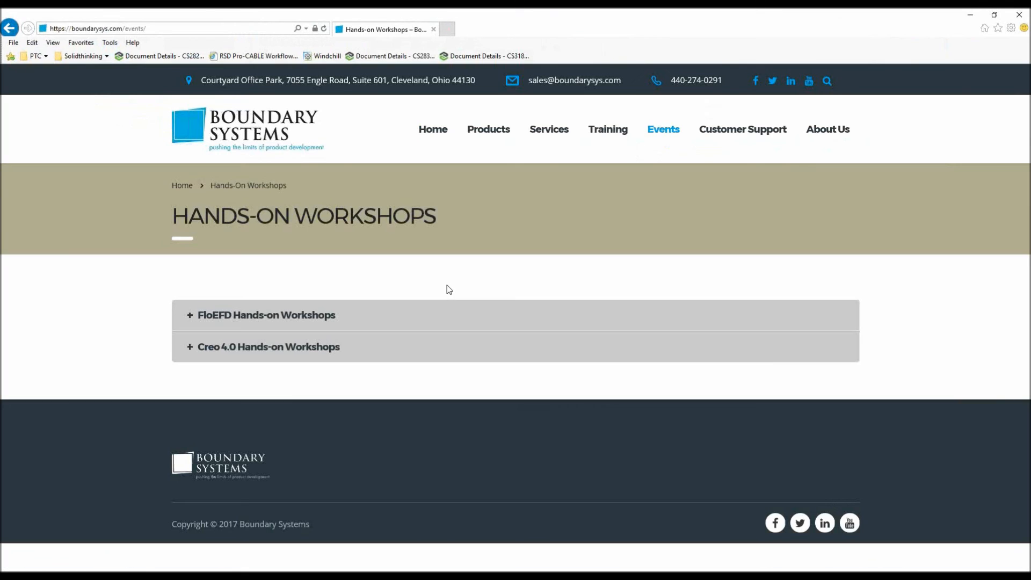
{"action": "left_click", "coordinate": [192, 322]}
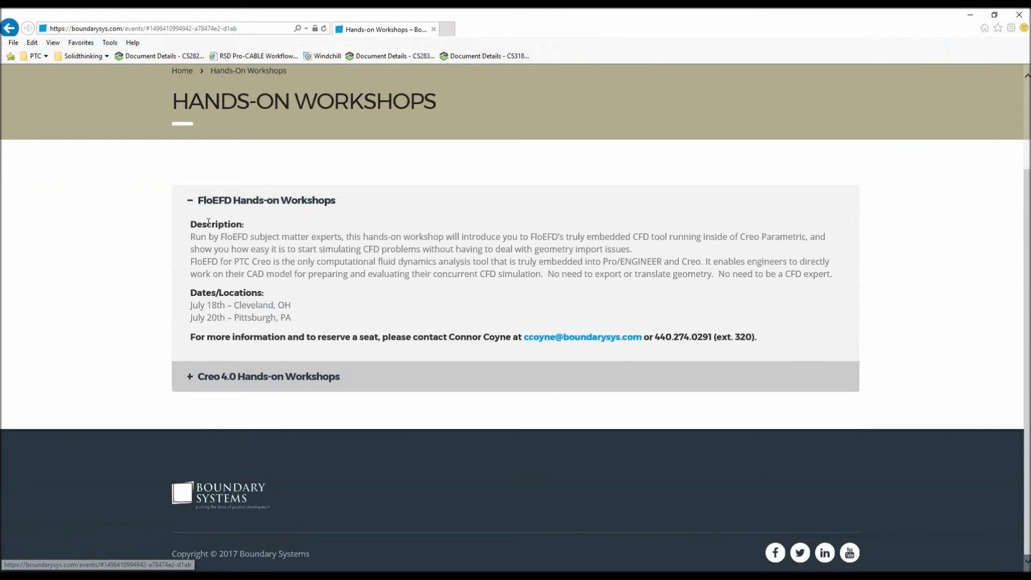
{"action": "left_click", "coordinate": [196, 378]}
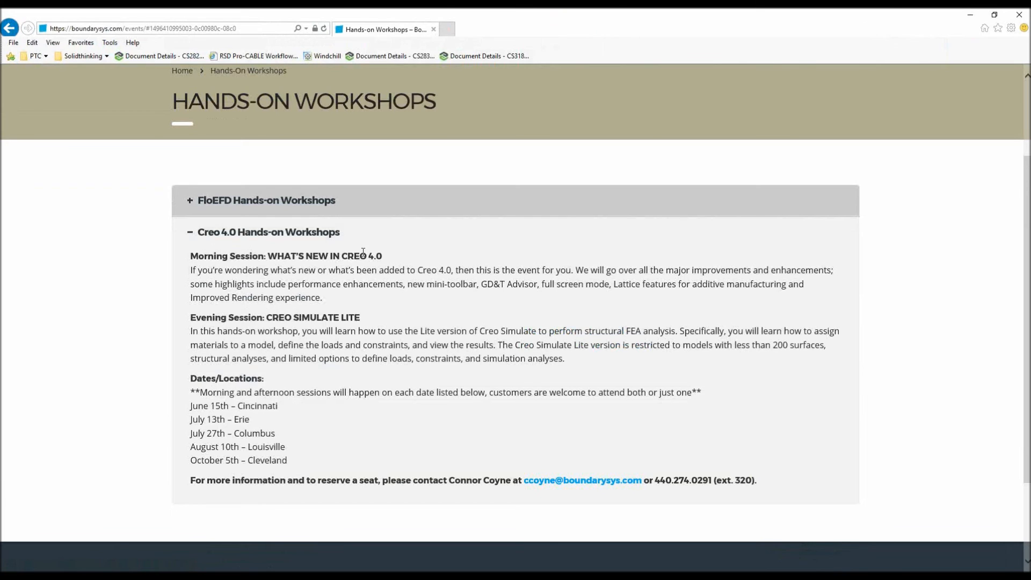
{"action": "left_click", "coordinate": [190, 206]}
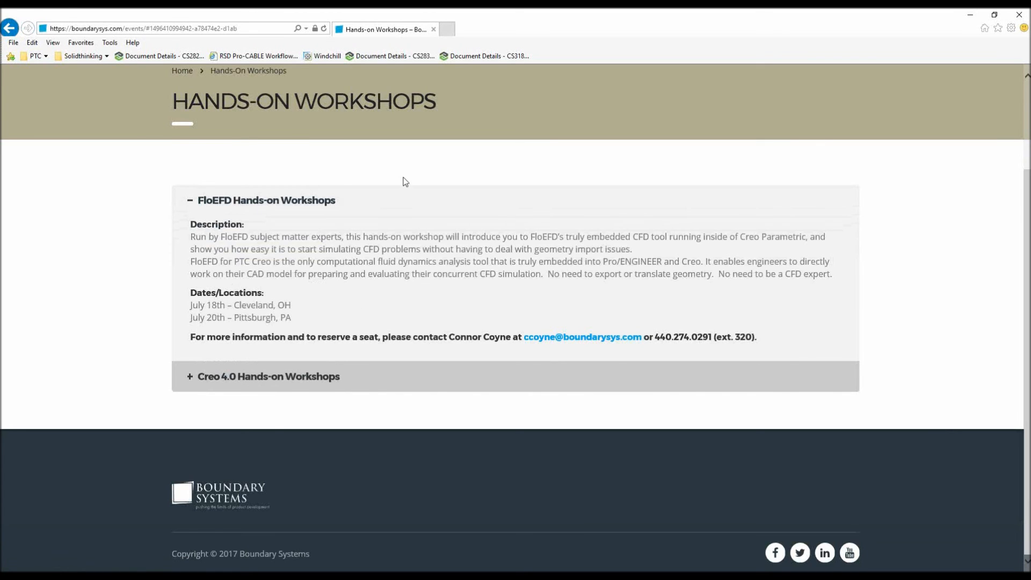
Open the Webinars page and look through the schedule of upcoming sessions.
{"action": "scroll", "coordinate": [351, 84], "scroll_direction": "up", "scroll_amount": 2}
{"action": "mouse_move", "coordinate": [668, 128]}
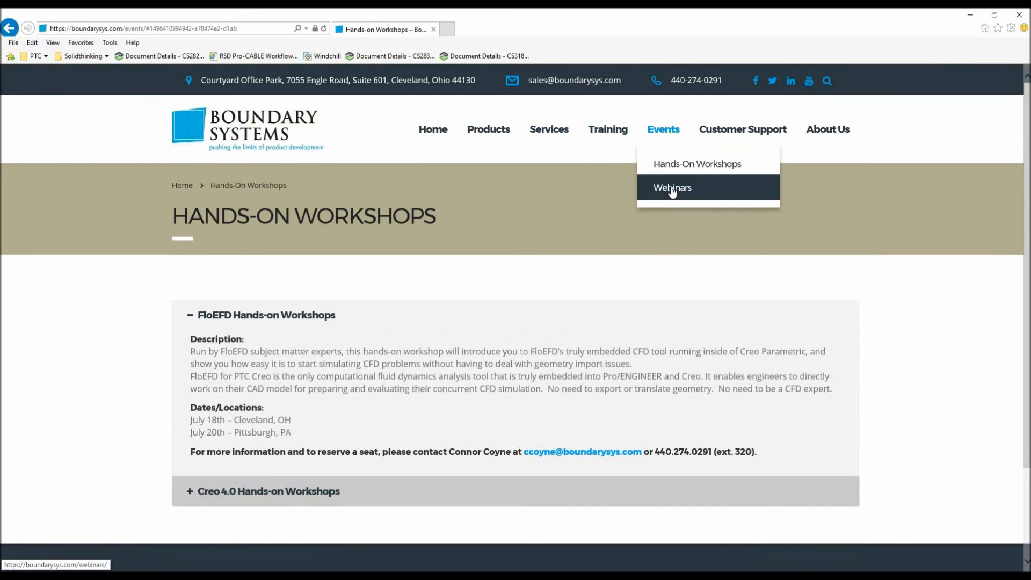
{"action": "left_click", "coordinate": [671, 189]}
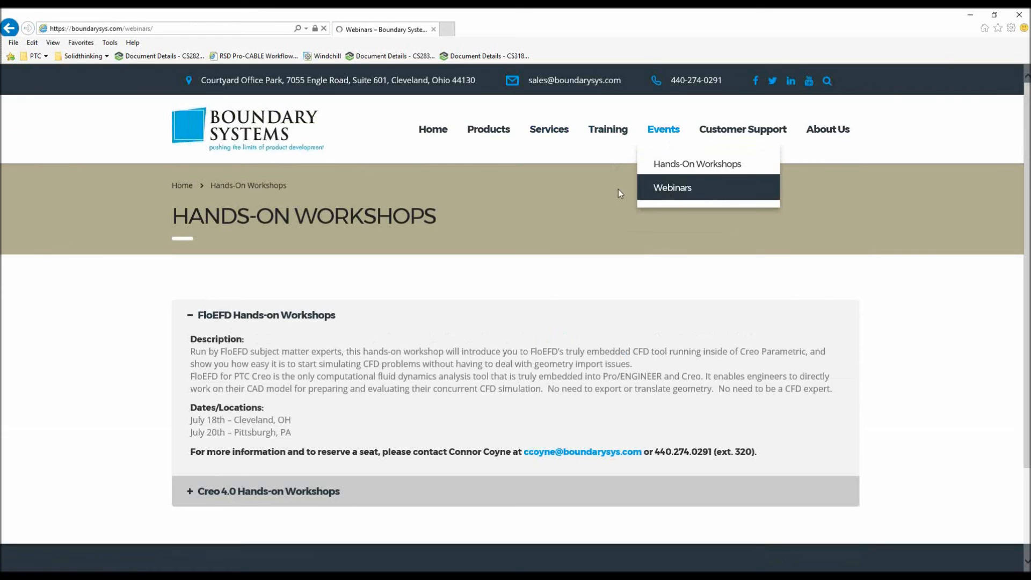
{"action": "scroll", "coordinate": [389, 242], "scroll_direction": "down", "scroll_amount": 5}
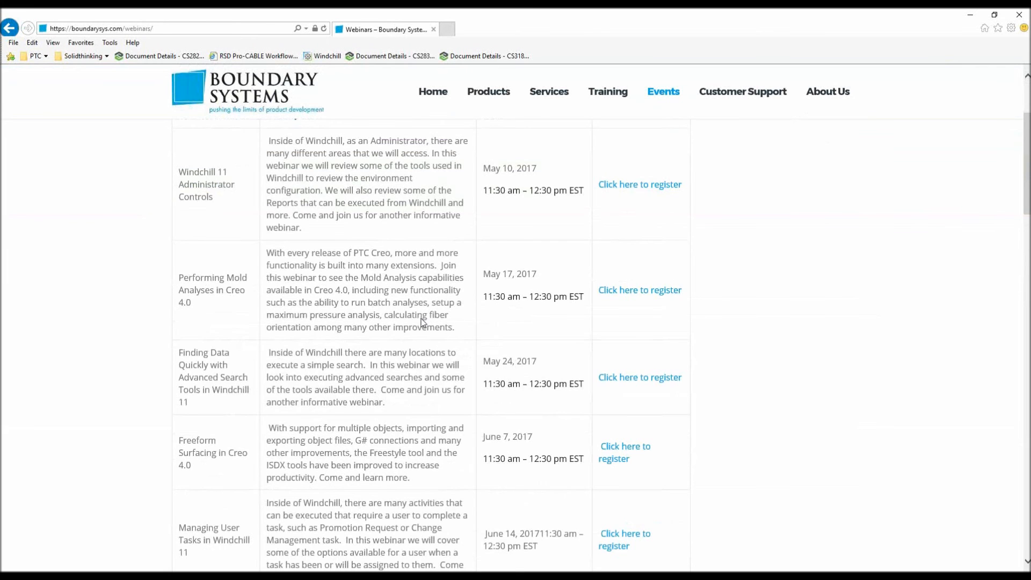
{"action": "scroll", "coordinate": [422, 322], "scroll_direction": "down", "scroll_amount": 10}
{"action": "scroll", "coordinate": [422, 322], "scroll_direction": "up", "scroll_amount": 12}
{"action": "scroll", "coordinate": [422, 322], "scroll_direction": "down", "scroll_amount": 3}
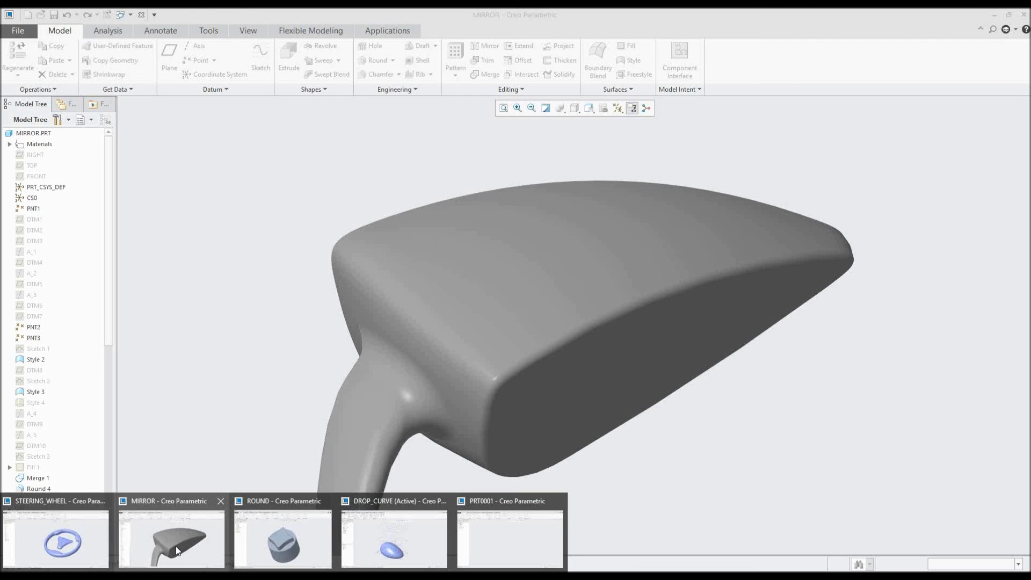
Switch to the MIRROR model in Creo Parametric, activate its window, and open the housing surface's Style 4 feature for editing.
{"action": "left_click", "coordinate": [177, 550]}
{"action": "middle_click_drag", "start_coordinate": [548, 211], "coordinate": [546, 188]}
{"action": "key", "text": "ctrl+a"}
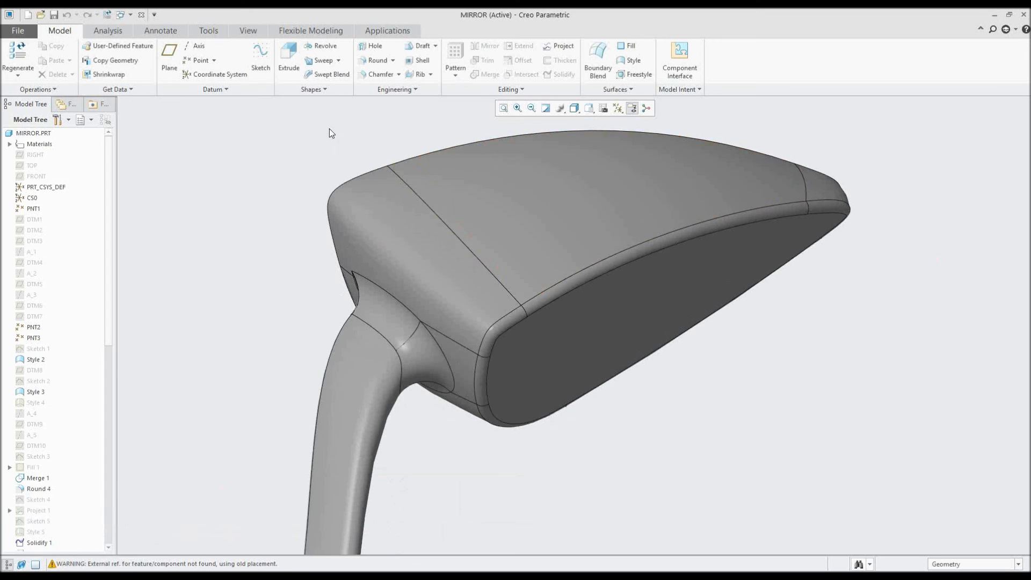
{"action": "left_click", "coordinate": [382, 213]}
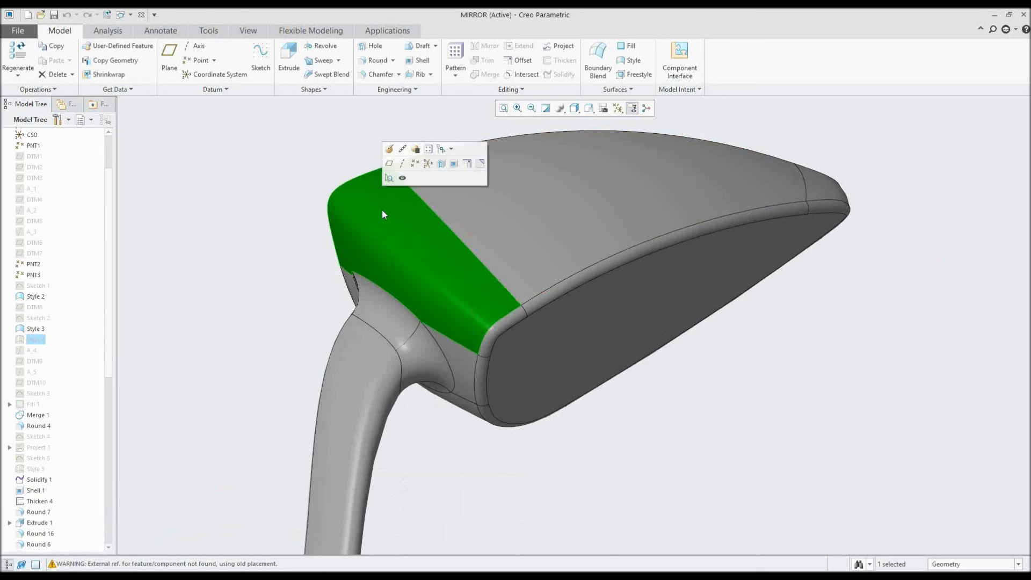
{"action": "left_click", "coordinate": [389, 148]}
{"action": "middle_click_drag", "start_coordinate": [439, 239], "coordinate": [470, 272]}
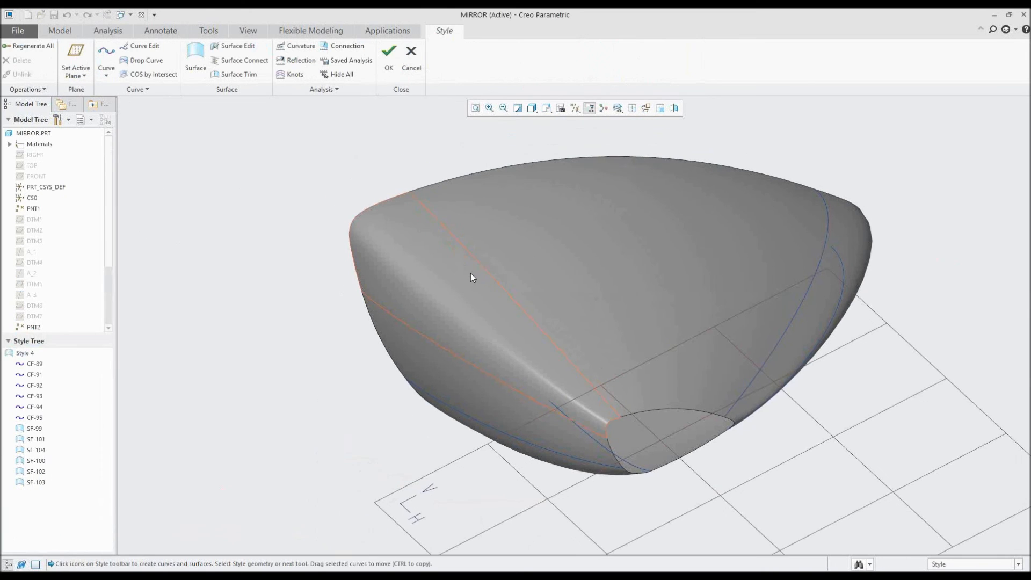
Open the narrow corner surface SF-100 of the mirror housing for redefinition and examine its boundary chains near the opening.
{"action": "left_click", "coordinate": [471, 272]}
{"action": "mouse_move", "coordinate": [438, 252]}
{"action": "middle_mouse_down"}
{"action": "mouse_move", "coordinate": [428, 237]}
{"action": "mouse_move", "coordinate": [438, 251]}
{"action": "middle_mouse_up"}
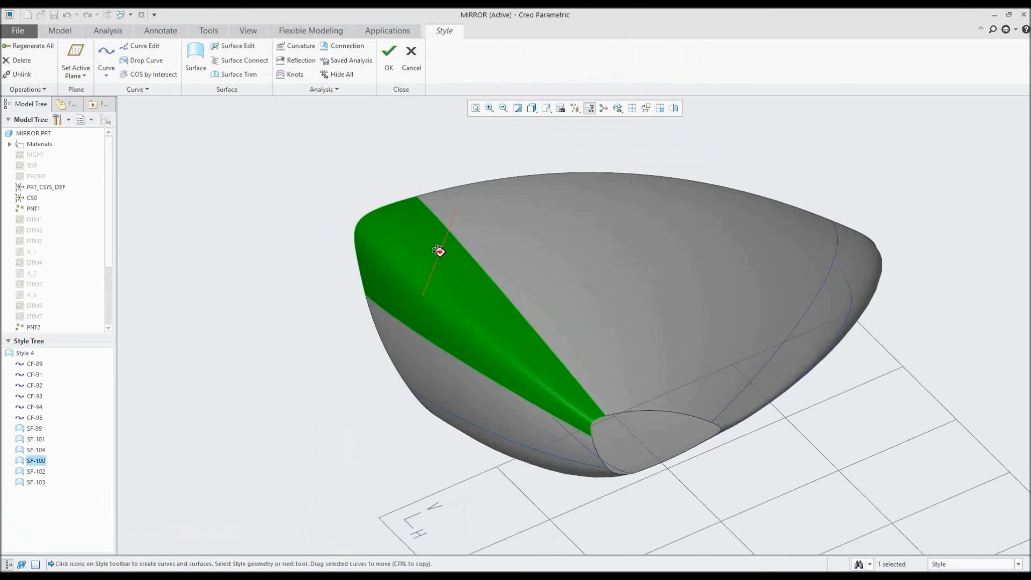
{"action": "double_click", "coordinate": [448, 277]}
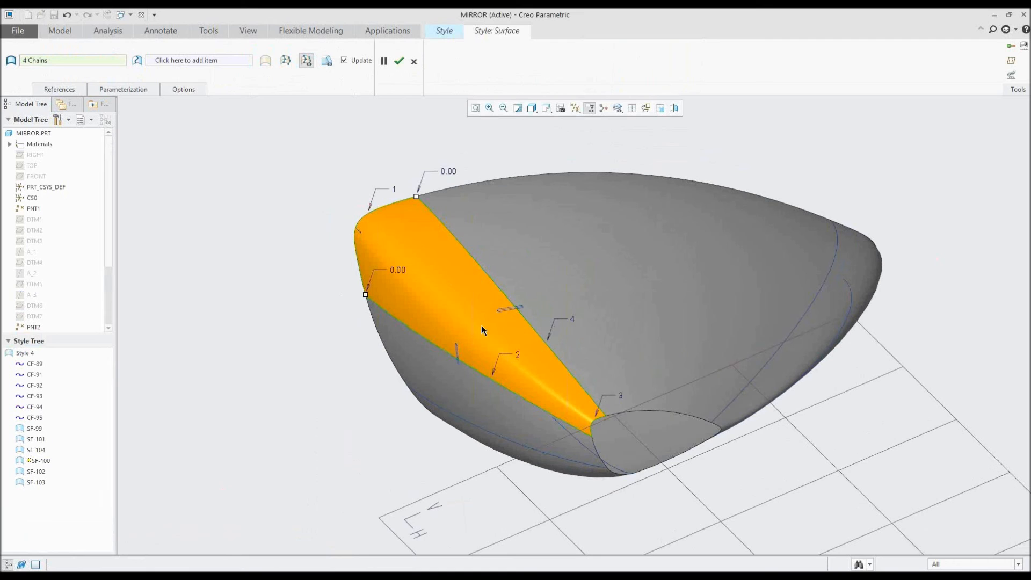
{"action": "middle_click_drag", "start_coordinate": [509, 338], "coordinate": [485, 312]}
{"action": "scroll", "coordinate": [525, 349], "scroll_direction": "down", "scroll_amount": 3}
{"action": "middle_click_drag", "start_coordinate": [524, 344], "coordinate": [498, 278]}
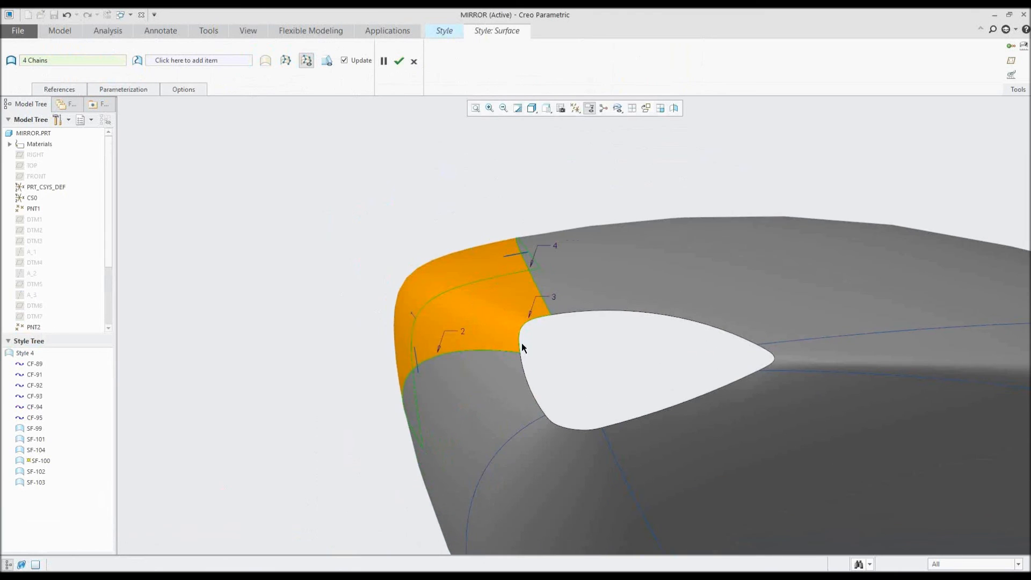
{"action": "scroll", "coordinate": [498, 278], "scroll_direction": "up", "scroll_amount": 3}
{"action": "scroll", "coordinate": [498, 278], "scroll_direction": "down", "scroll_amount": 5}
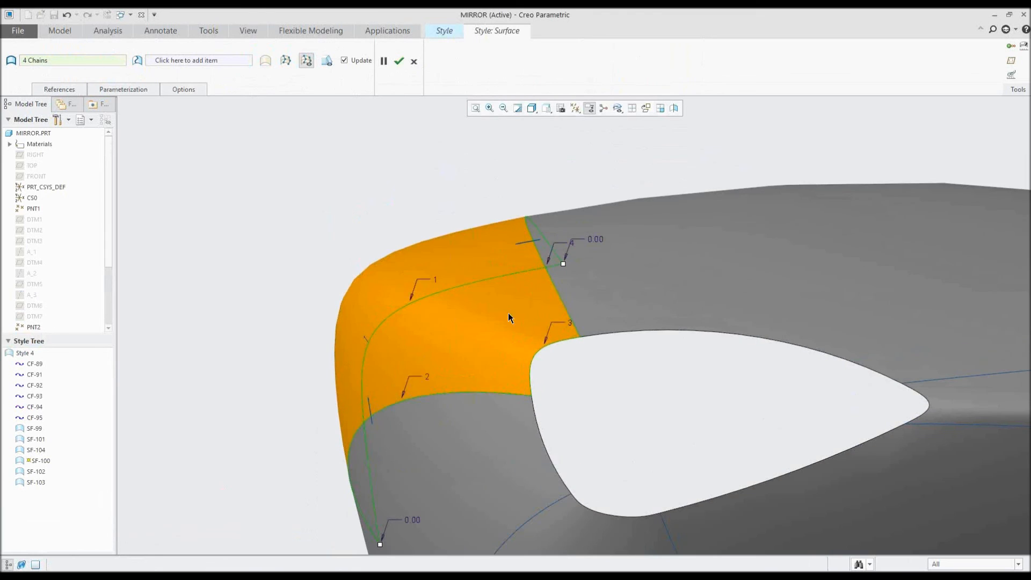
Toggle the corner surface's connection across boundary 4 between Curvature (G2) and Acceleration (G3), and check the options at the chain's end.
{"action": "left_click", "coordinate": [521, 246]}
{"action": "left_click", "coordinate": [522, 247]}
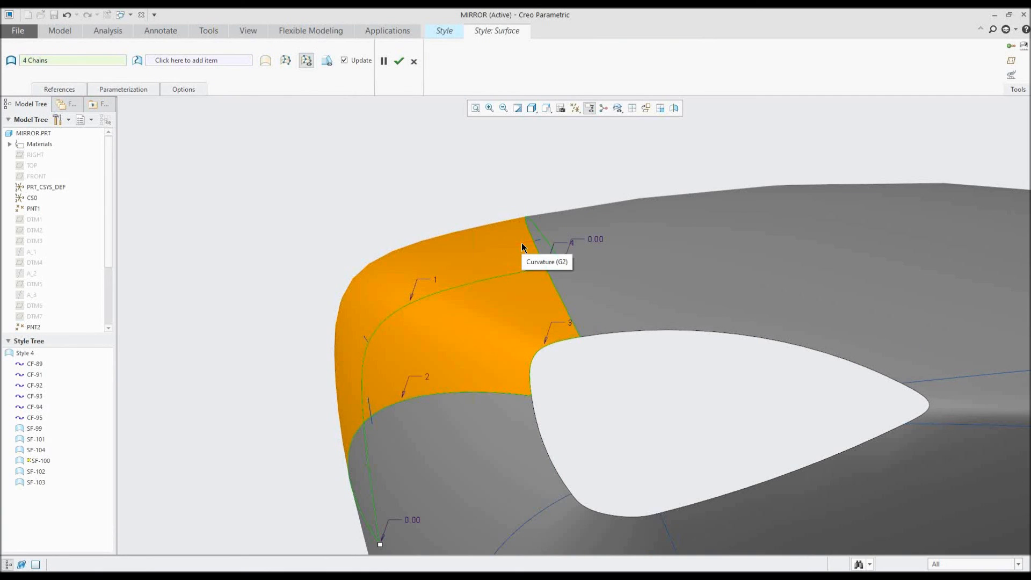
{"action": "left_click", "coordinate": [522, 246]}
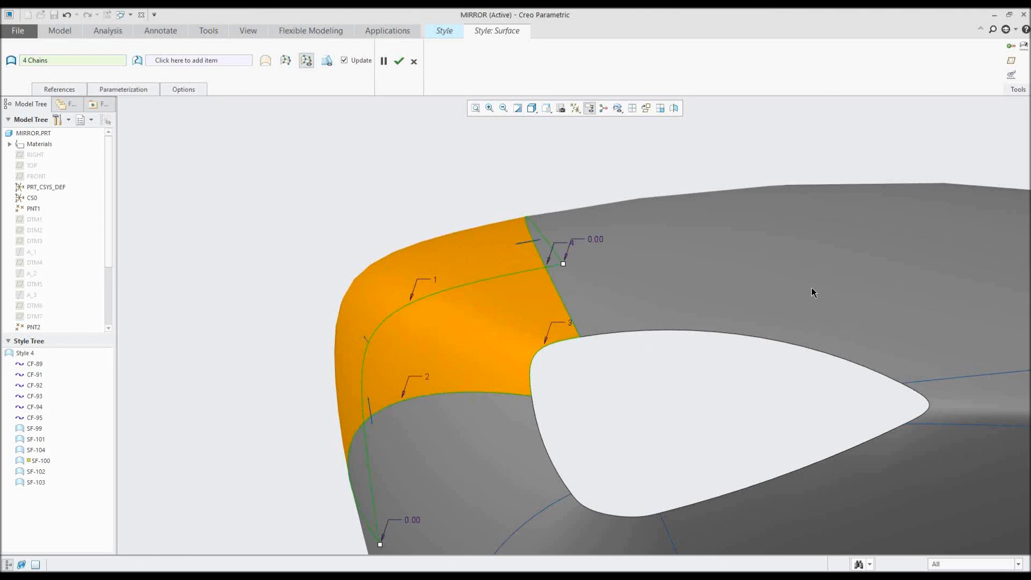
{"action": "middle_click_drag", "start_coordinate": [811, 287], "coordinate": [812, 291]}
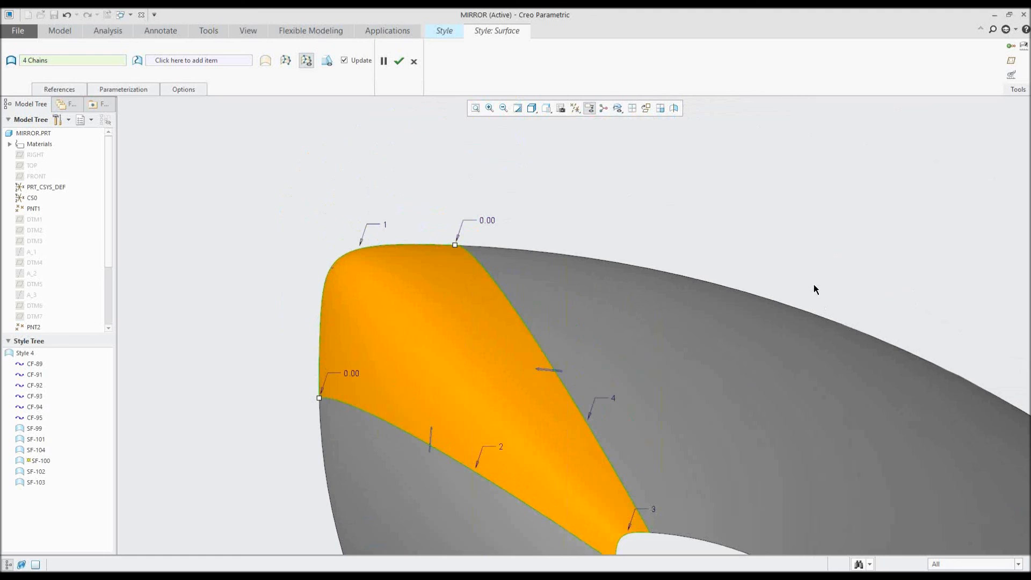
{"action": "middle_click_drag", "start_coordinate": [814, 290], "coordinate": [706, 276]}
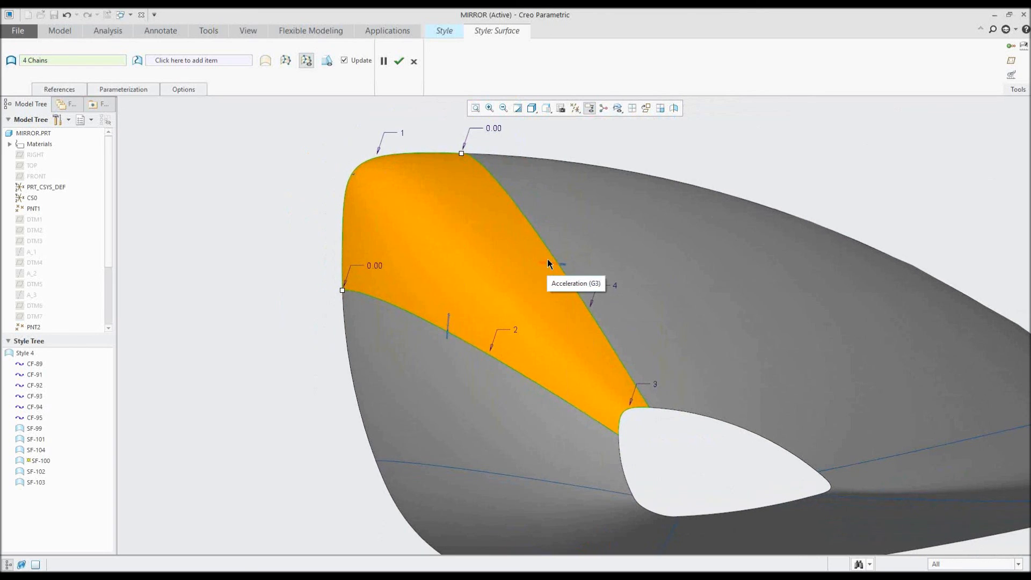
{"action": "middle_click_drag", "start_coordinate": [548, 263], "coordinate": [613, 341]}
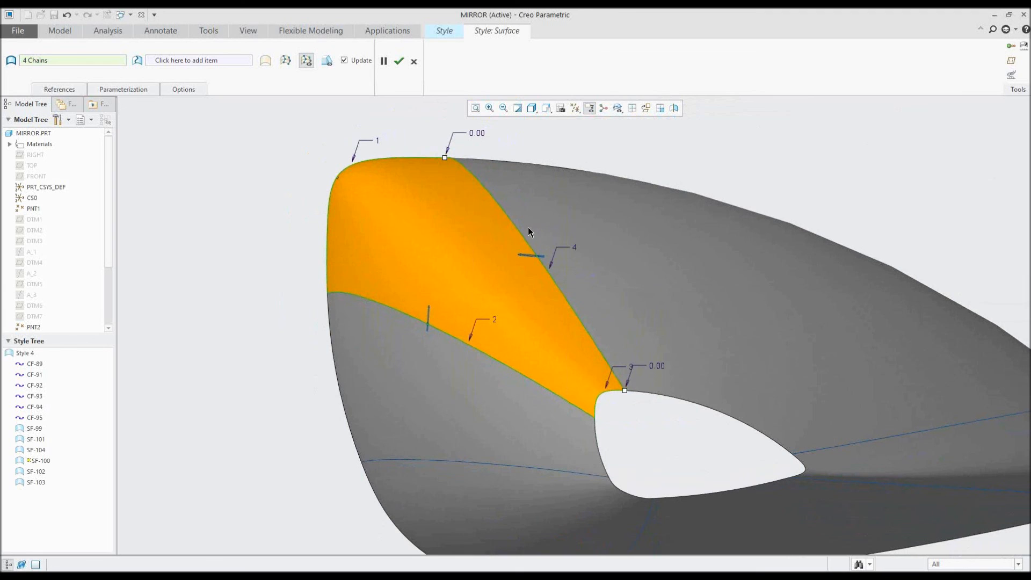
{"action": "right_click", "coordinate": [626, 393]}
{"action": "left_click", "coordinate": [618, 413]}
{"action": "middle_click_drag", "start_coordinate": [550, 308], "coordinate": [526, 412]}
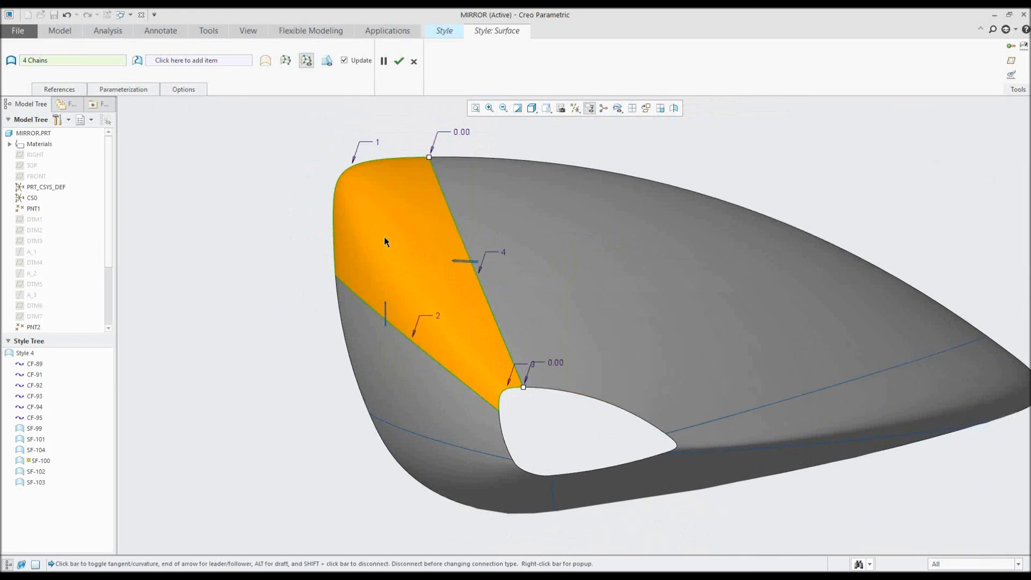
Review the corner surface's primary chain references by highlighting the individual boundary chains, ending with chain 1.
{"action": "left_click", "coordinate": [61, 90]}
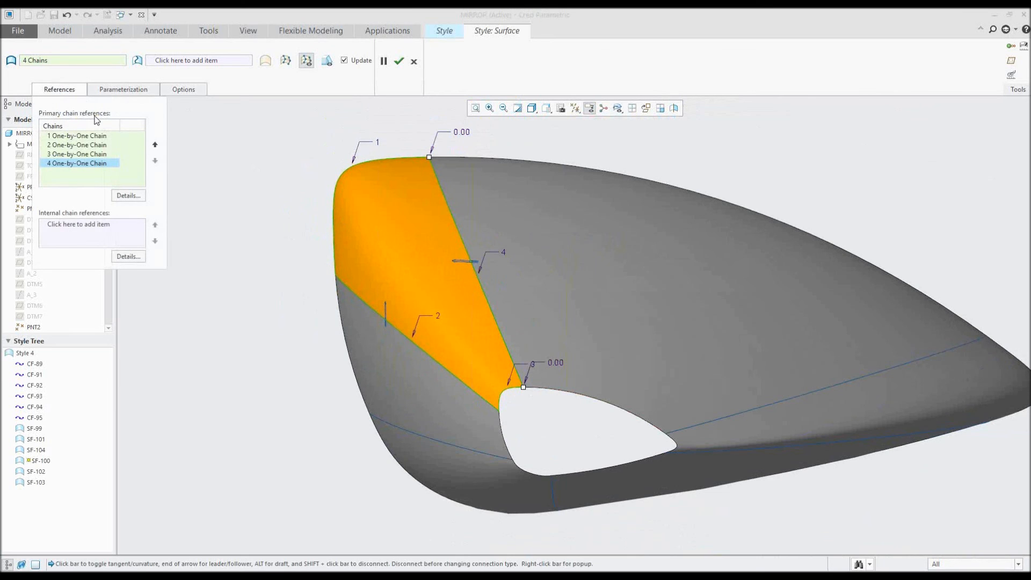
{"action": "left_click", "coordinate": [84, 155]}
{"action": "left_click", "coordinate": [83, 145]}
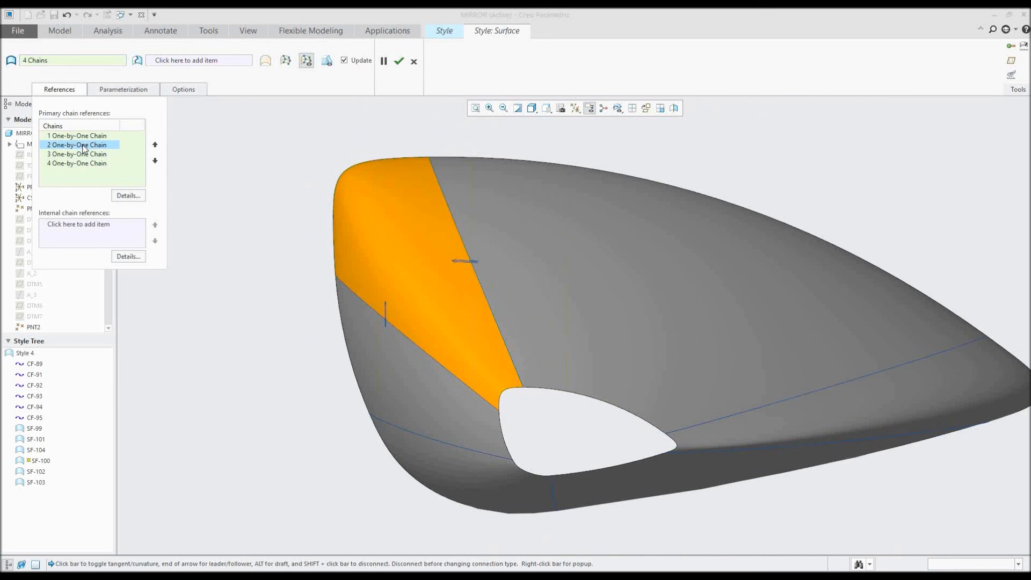
{"action": "left_click", "coordinate": [84, 136]}
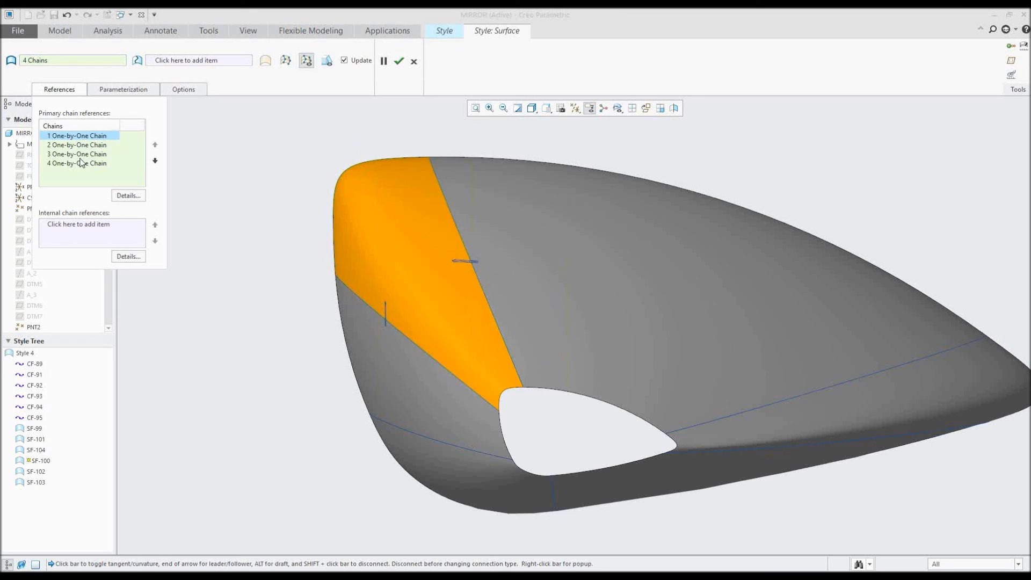
{"action": "left_click", "coordinate": [82, 155]}
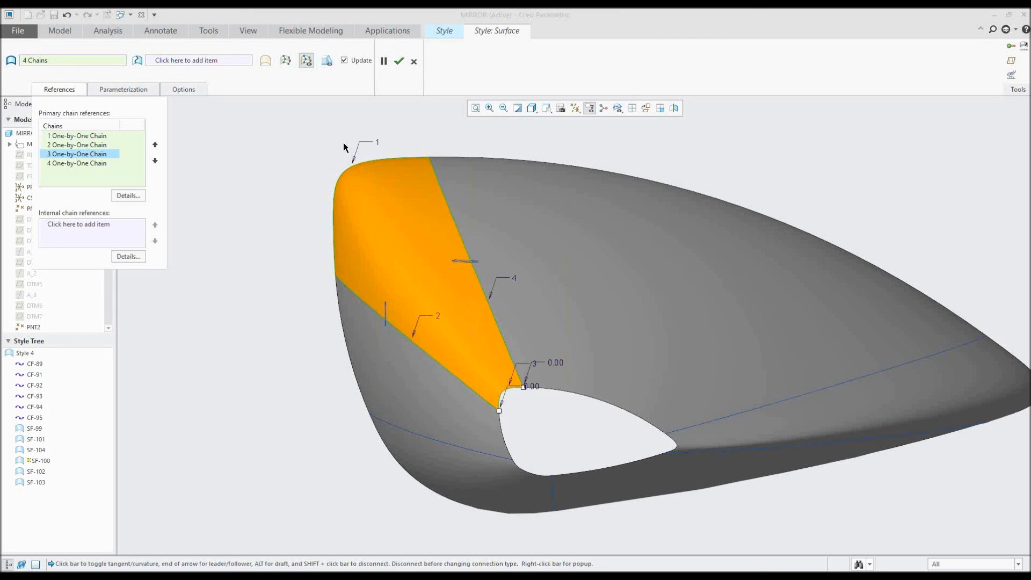
{"action": "left_click", "coordinate": [377, 142]}
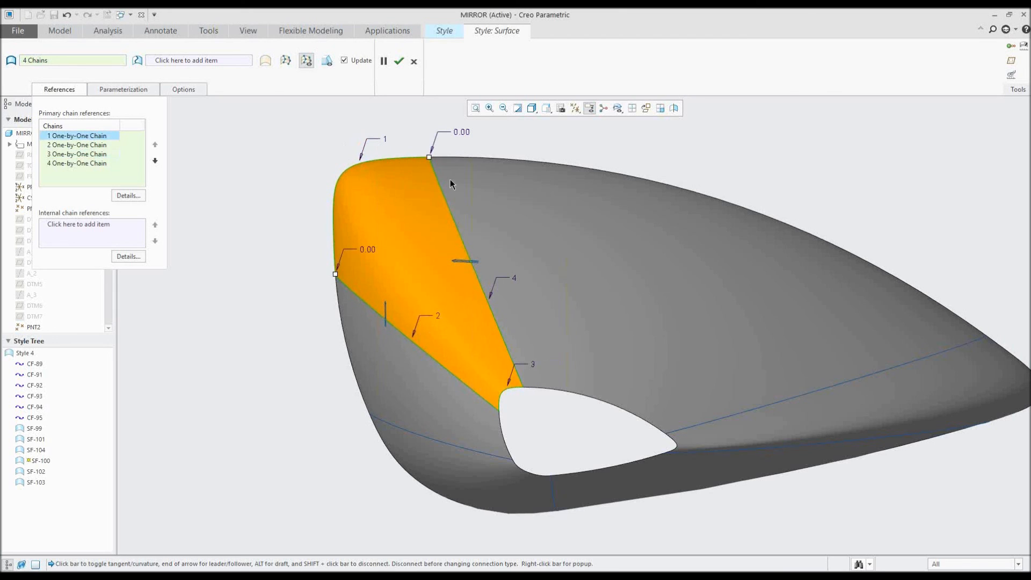
{"action": "middle_click_drag", "start_coordinate": [466, 274], "coordinate": [404, 286]}
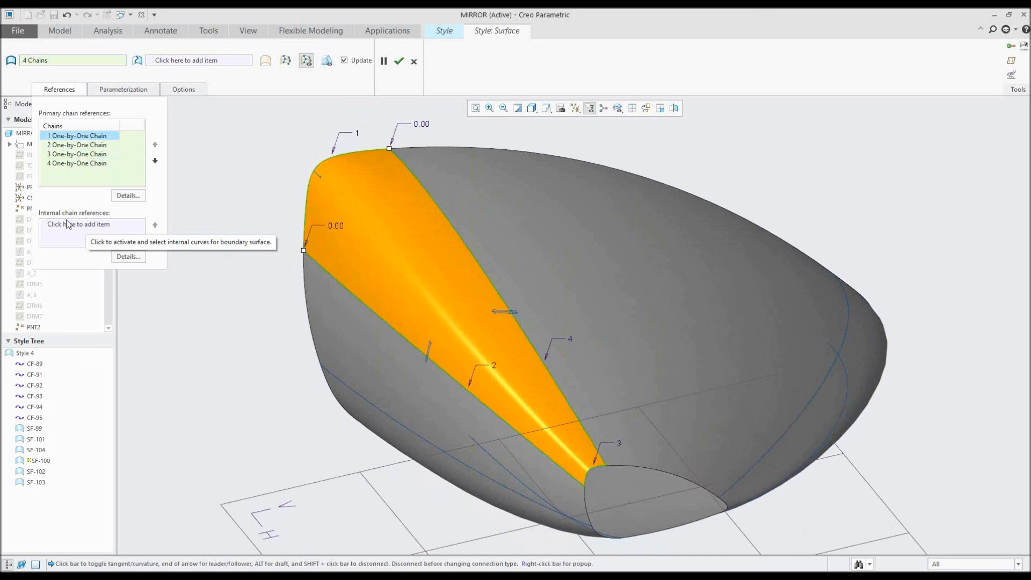
Look through the corner surface's parameterization and its blend, display and trimmed rectangle options, and return to the chain references.
{"action": "left_click", "coordinate": [129, 92]}
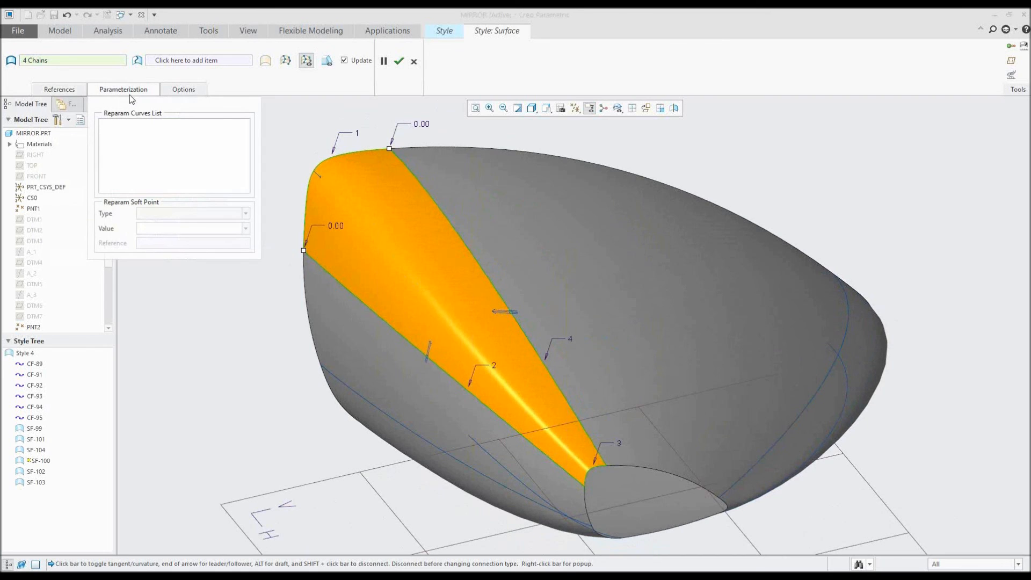
{"action": "left_click", "coordinate": [183, 90]}
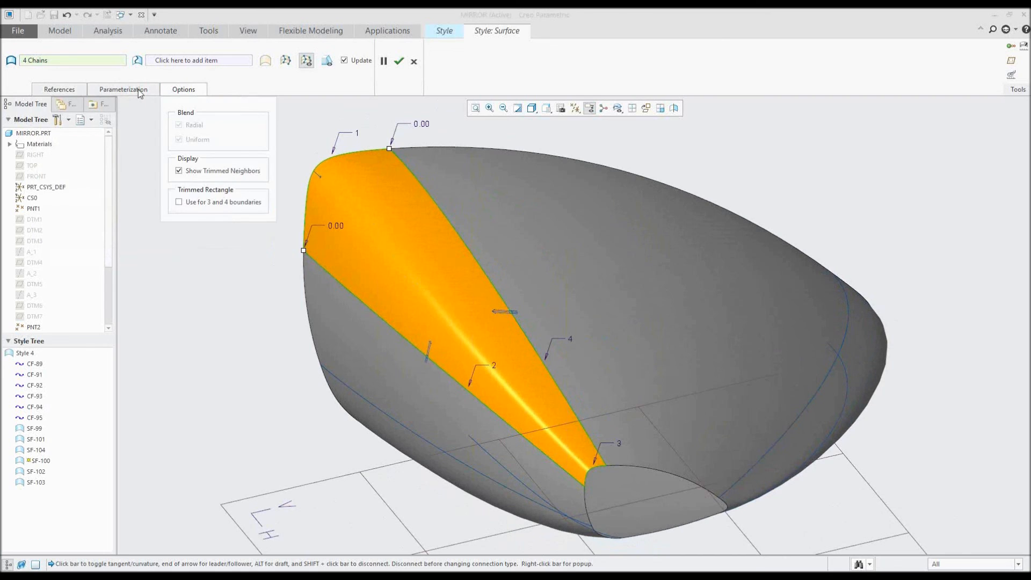
{"action": "left_click", "coordinate": [80, 90]}
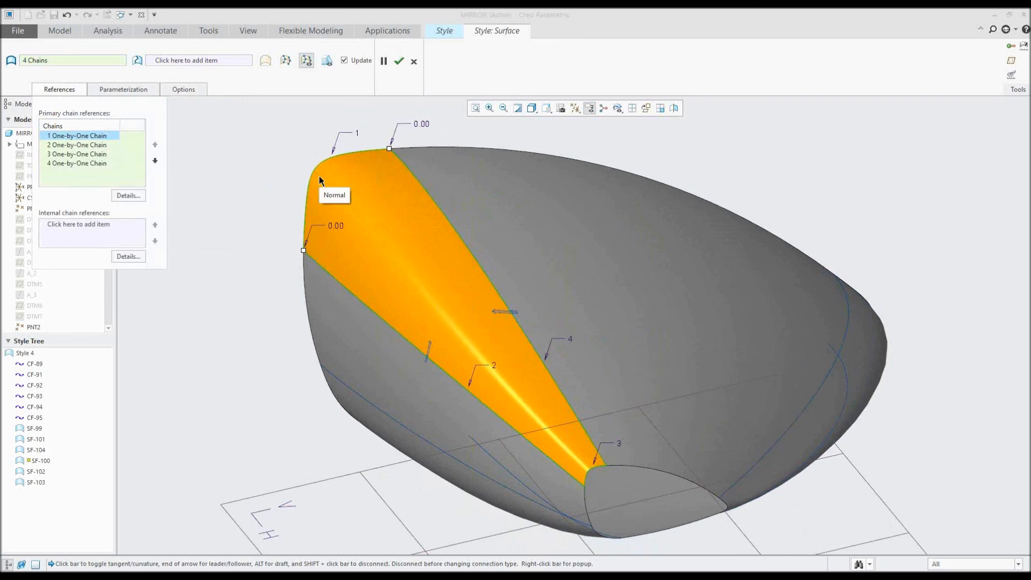
Check the connection types offered for boundary chain 1, discard the surface redefinition and deselect the surface.
{"action": "right_click", "coordinate": [321, 179]}
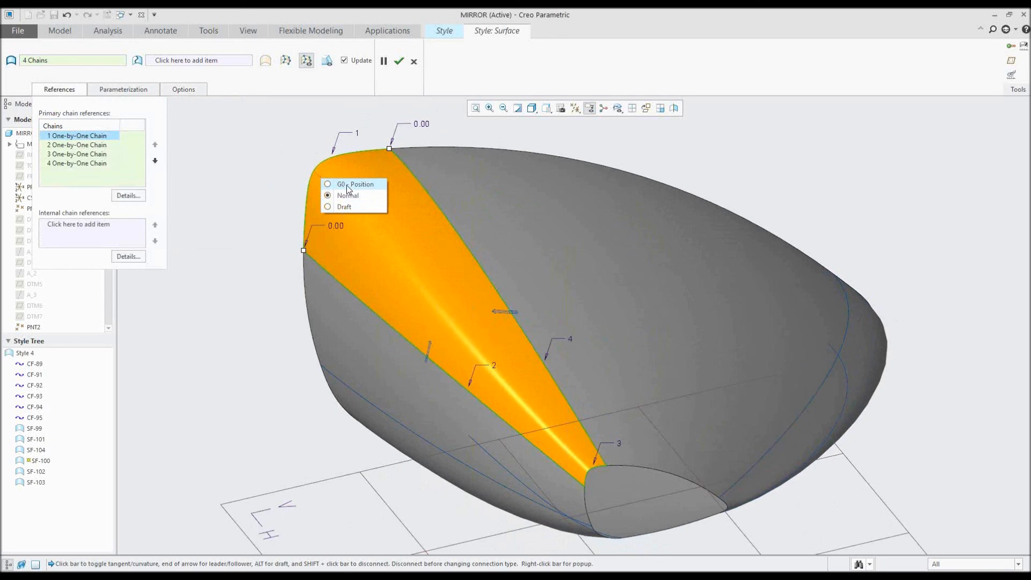
{"action": "left_click", "coordinate": [290, 126]}
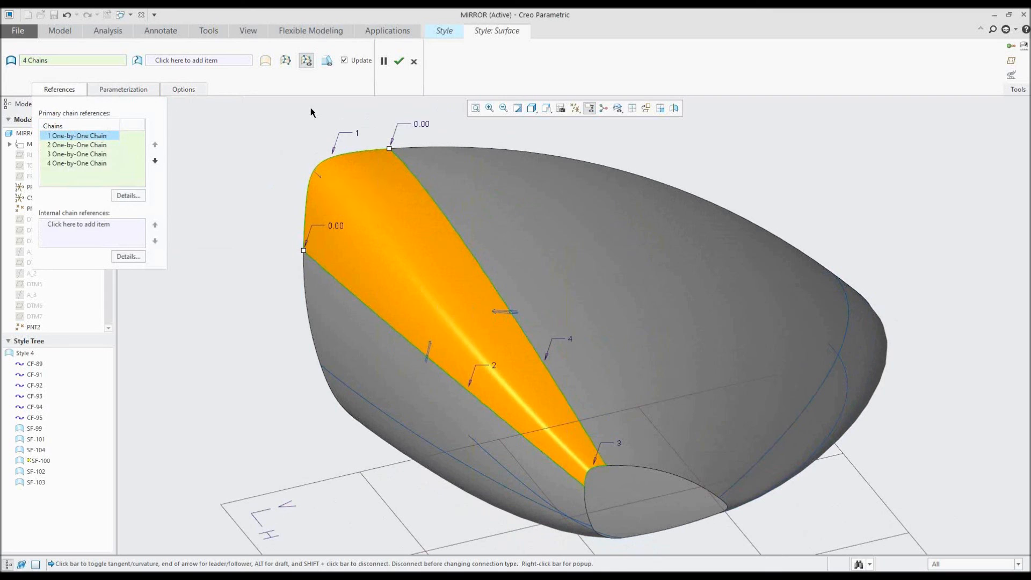
{"action": "left_click", "coordinate": [418, 66]}
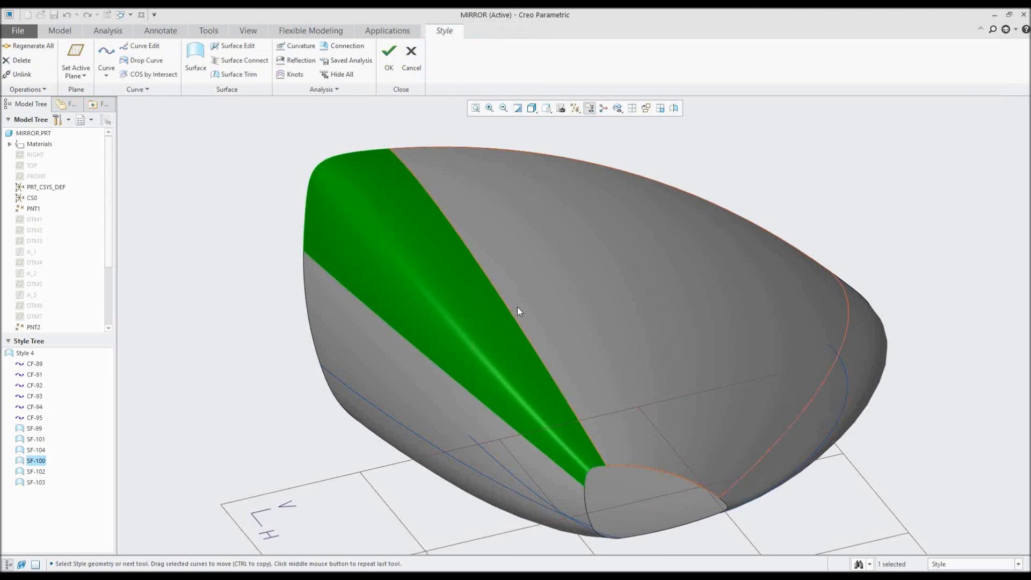
{"action": "left_click", "coordinate": [230, 220]}
{"action": "scroll", "coordinate": [271, 257], "scroll_direction": "up", "scroll_amount": 1}
{"action": "scroll", "coordinate": [271, 258], "scroll_direction": "up", "scroll_amount": 3}
{"action": "middle_click_drag", "start_coordinate": [271, 258], "coordinate": [271, 258]}
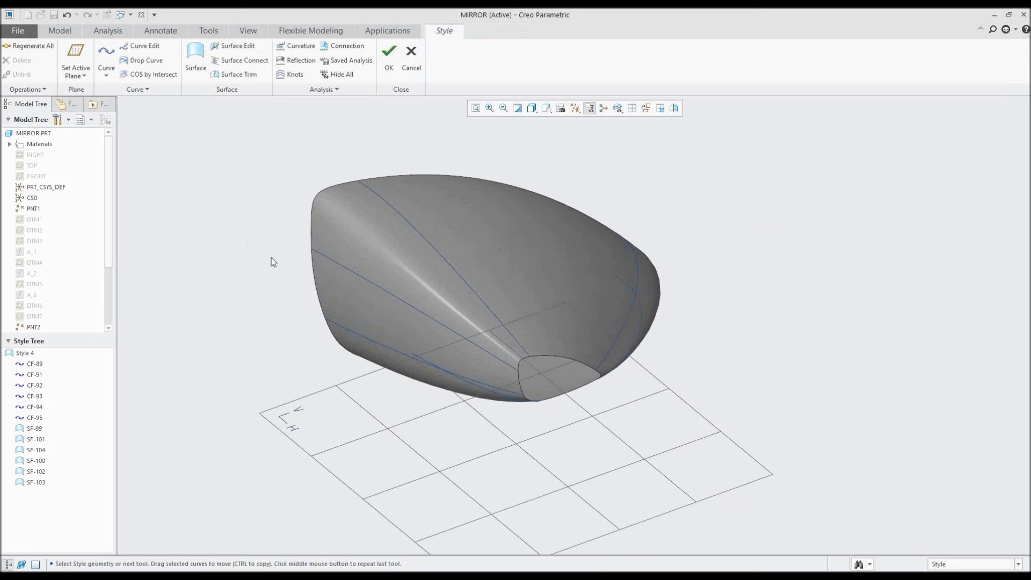